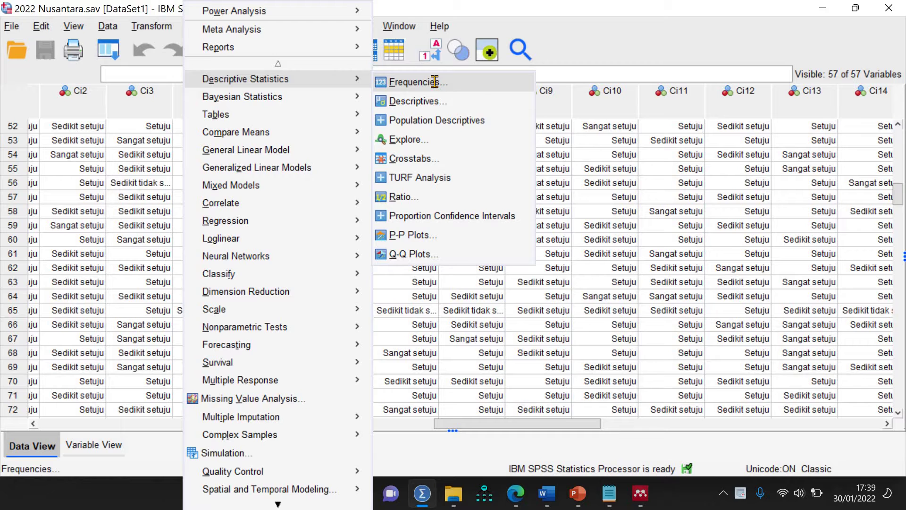
Run Frequencies on the four screening questions, from "Mana pernyataan berikut yang paling tepat" through "Apakah Anda pernah mengunjungi kota yang akan menjadi ibu kota baru".
{"action": "left_click", "coordinate": [434, 81]}
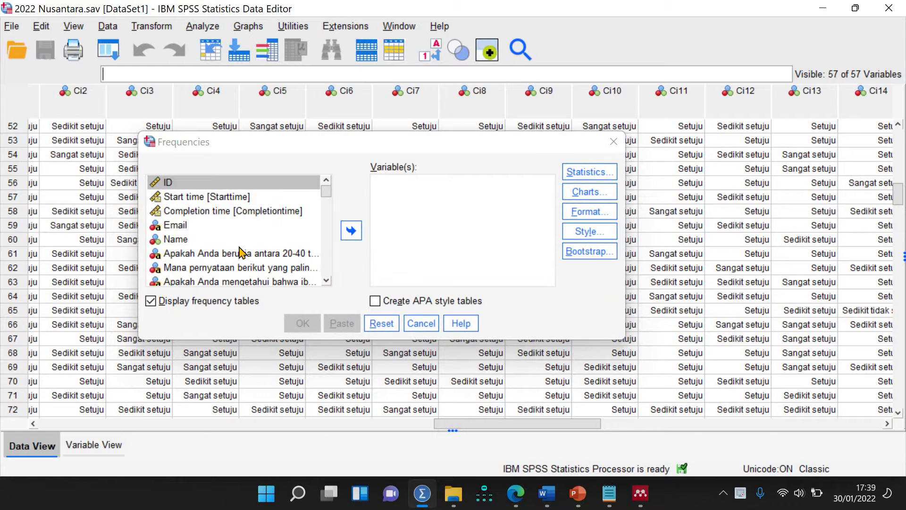
{"action": "left_click", "coordinate": [254, 255]}
{"action": "scroll", "coordinate": [253, 255], "scroll_direction": "down", "scroll_amount": 1}
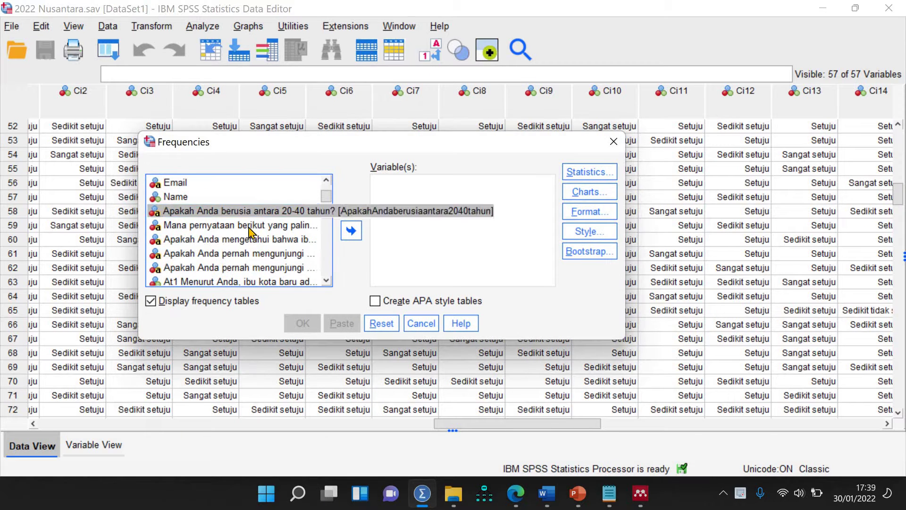
{"action": "left_click", "coordinate": [247, 226]}
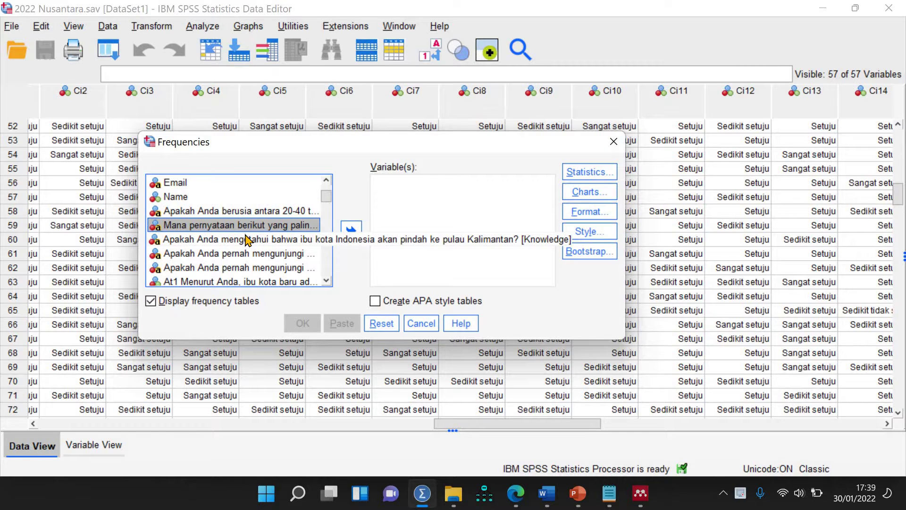
{"action": "left_click", "coordinate": [233, 268], "text": "shift"}
{"action": "left_click", "coordinate": [351, 231]}
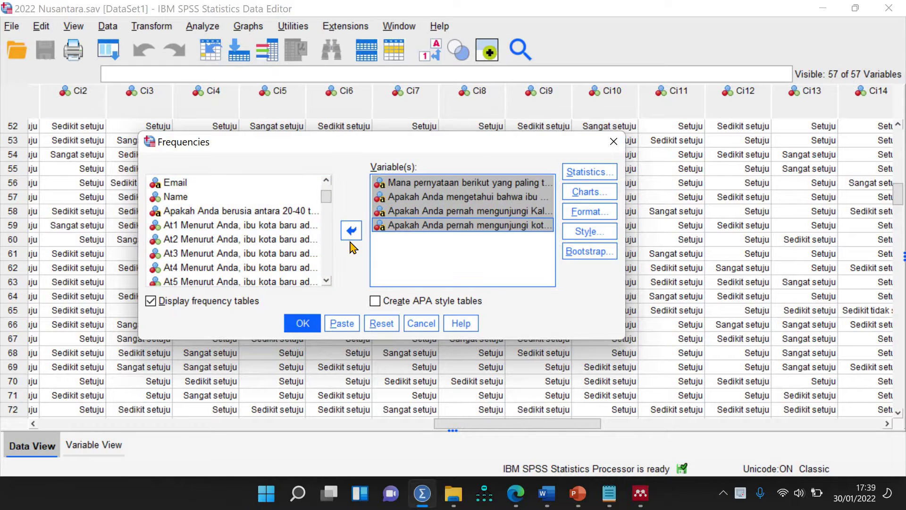
{"action": "left_click", "coordinate": [304, 325]}
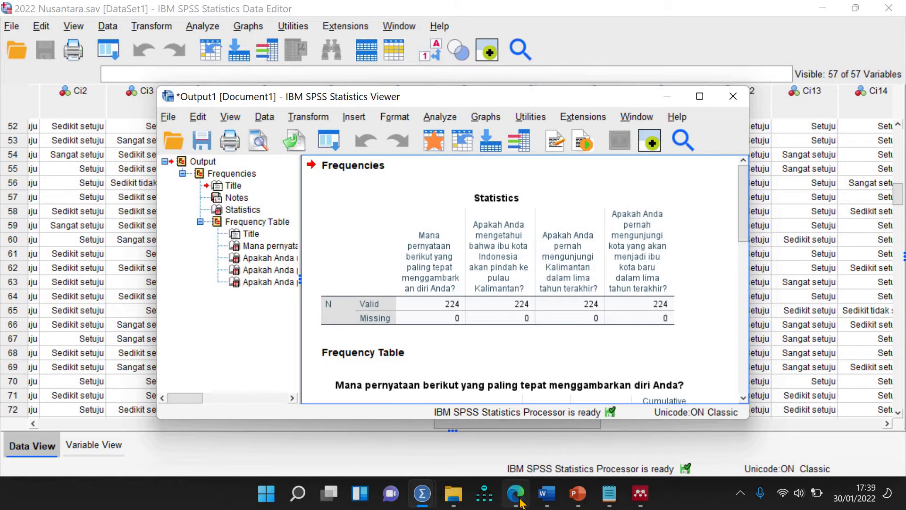
Switch to the "0122 Survei Ibu Kota Baru 'Nusantara'" form in the browser and read question 2's answer options.
{"action": "left_click", "coordinate": [519, 501]}
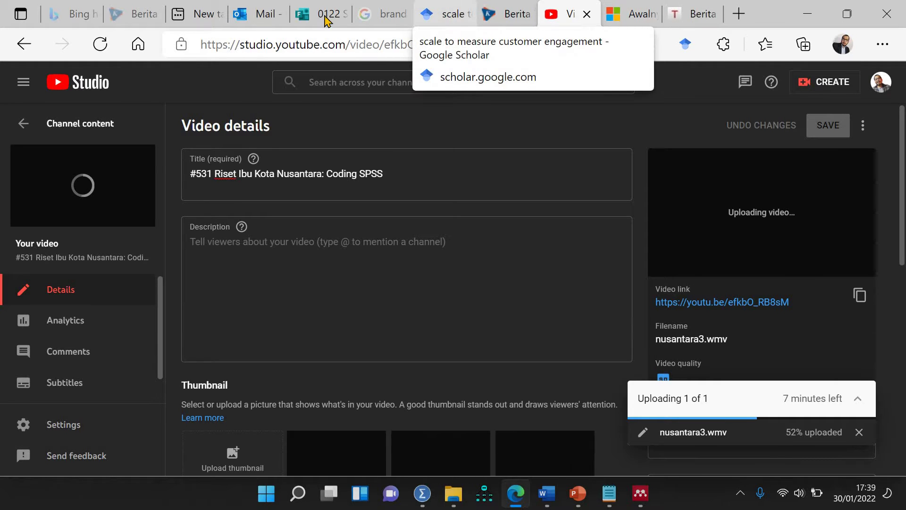
{"action": "left_click", "coordinate": [310, 16]}
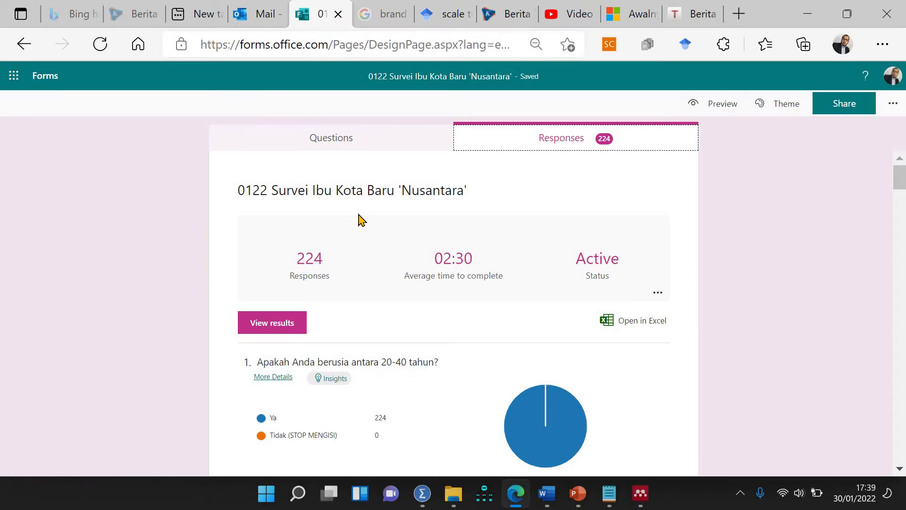
{"action": "left_click", "coordinate": [349, 146]}
{"action": "scroll", "coordinate": [394, 269], "scroll_direction": "down", "scroll_amount": 6}
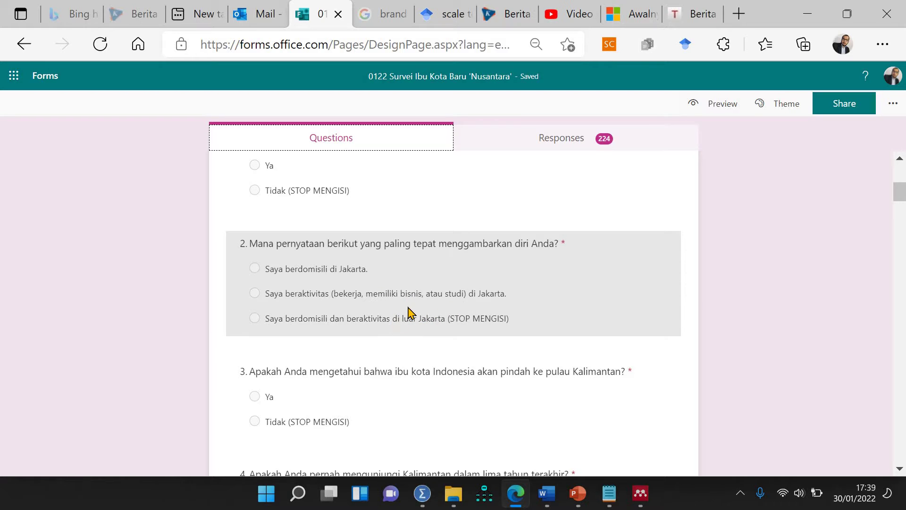
{"action": "scroll", "coordinate": [408, 313], "scroll_direction": "up", "scroll_amount": 1}
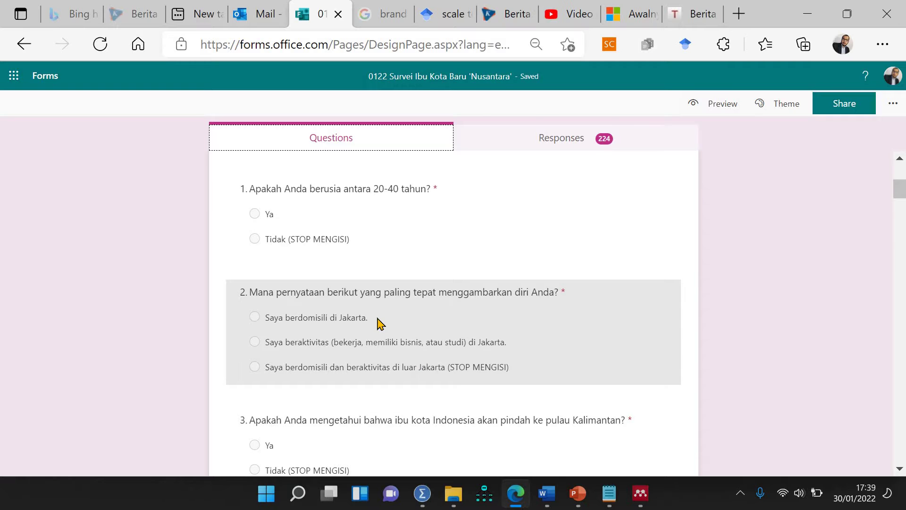
Check the form's response breakdown for question 2, and reopen that question's answer options.
{"action": "double_click", "coordinate": [560, 139]}
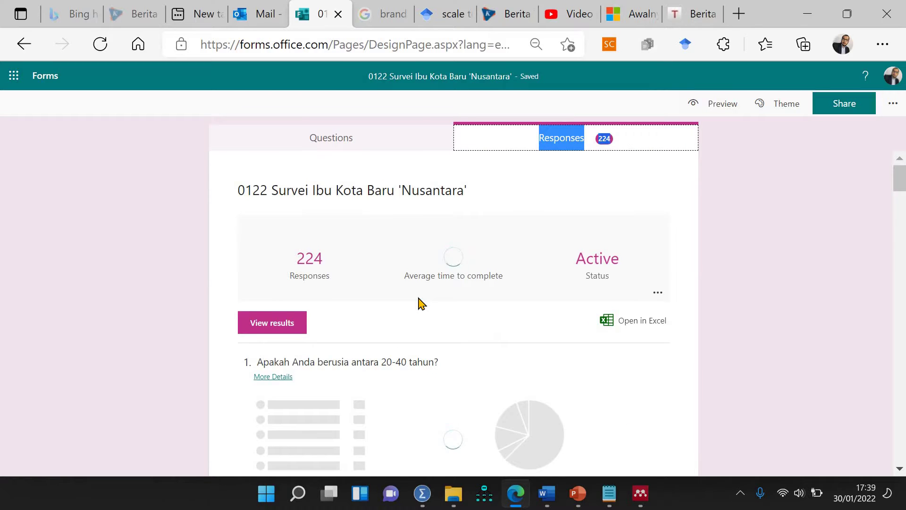
{"action": "scroll", "coordinate": [425, 300], "scroll_direction": "down", "scroll_amount": 4}
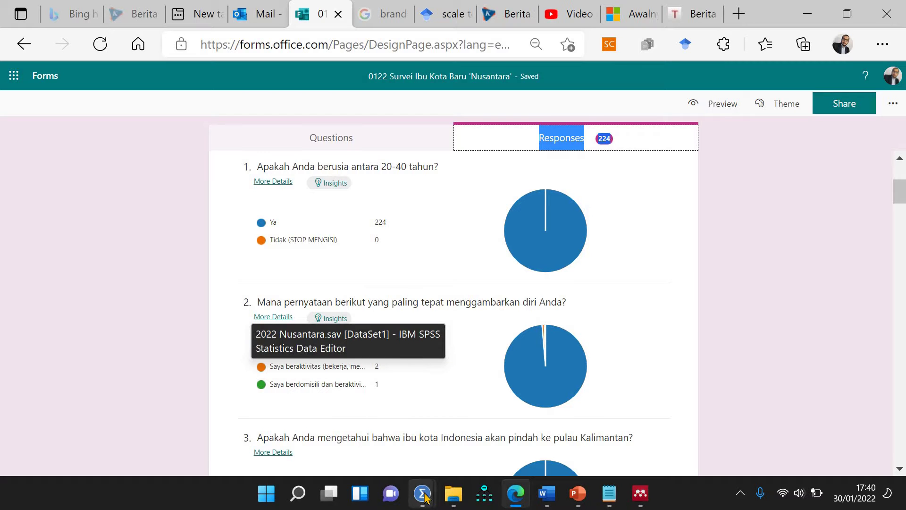
{"action": "left_click", "coordinate": [317, 142]}
{"action": "scroll", "coordinate": [358, 330], "scroll_direction": "down", "scroll_amount": 5}
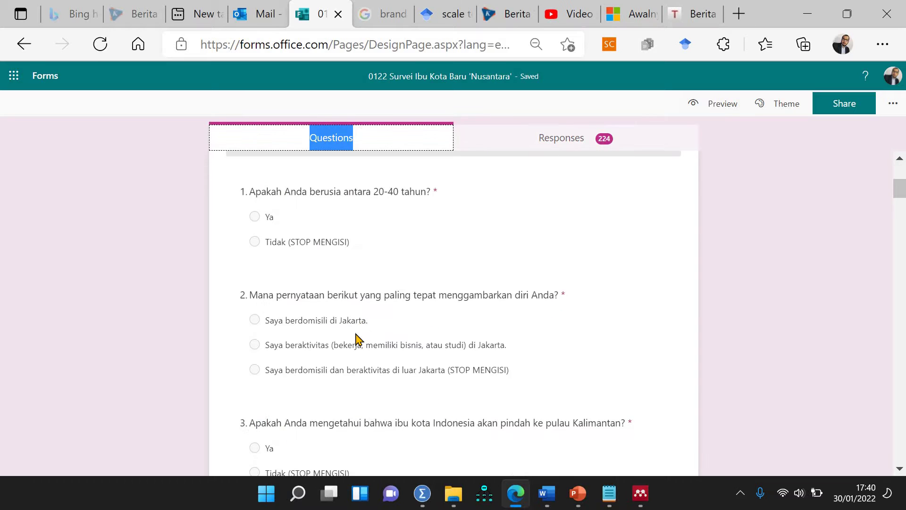
{"action": "left_click", "coordinate": [323, 274]}
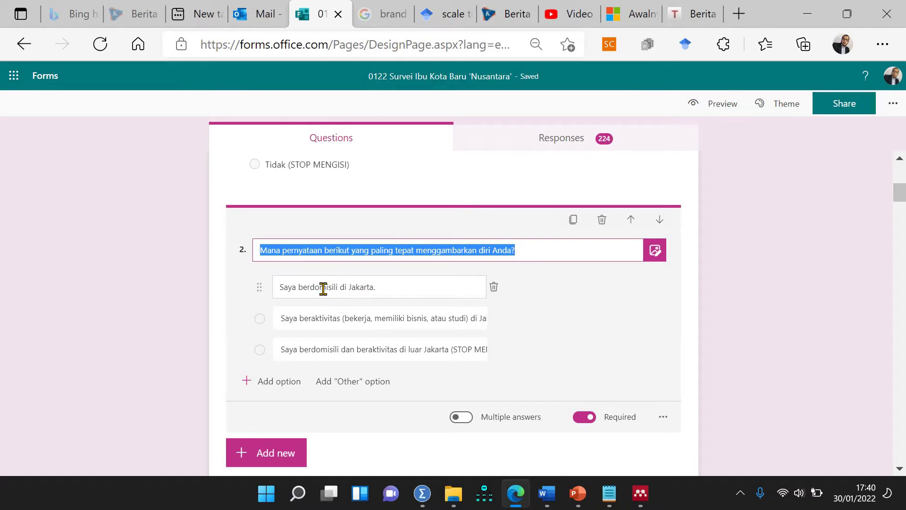
In the SPSS data editor, add value 1 with the label "Saya berdimisili di Jakarta" to the "Mana pernyataan" variable.
{"action": "left_click", "coordinate": [425, 483]}
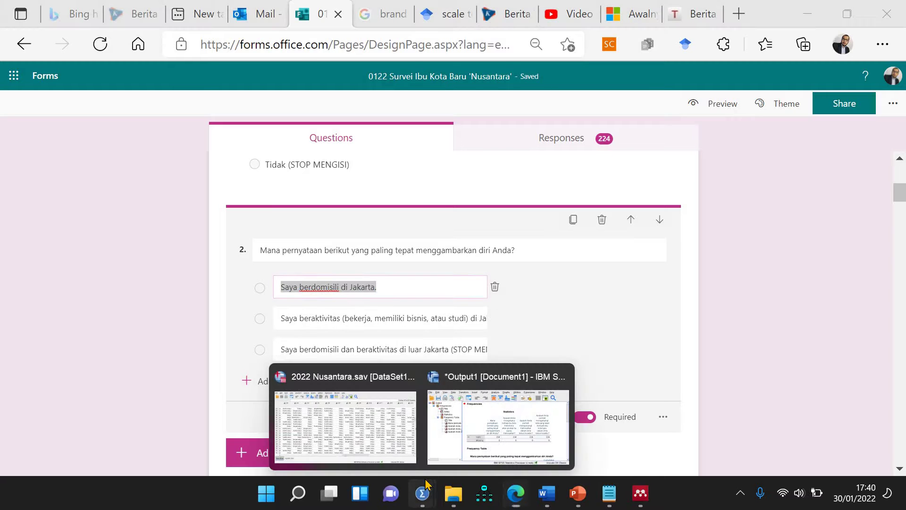
{"action": "left_click", "coordinate": [366, 400]}
{"action": "left_click", "coordinate": [96, 444]}
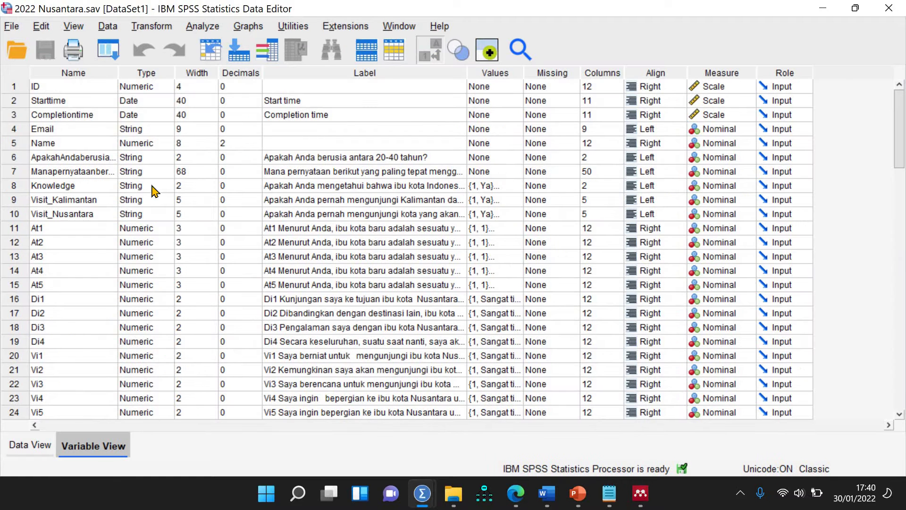
{"action": "left_click", "coordinate": [517, 171]}
{"action": "left_click", "coordinate": [518, 171]}
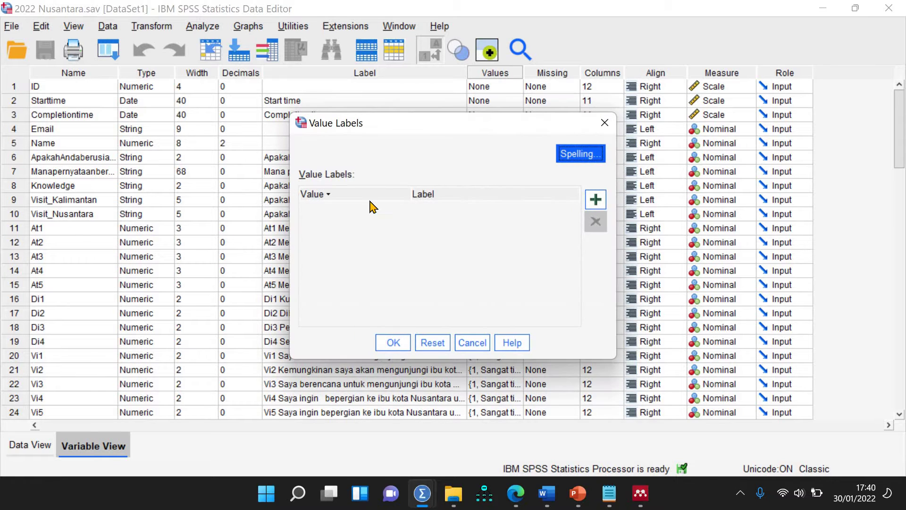
{"action": "left_click", "coordinate": [596, 201]}
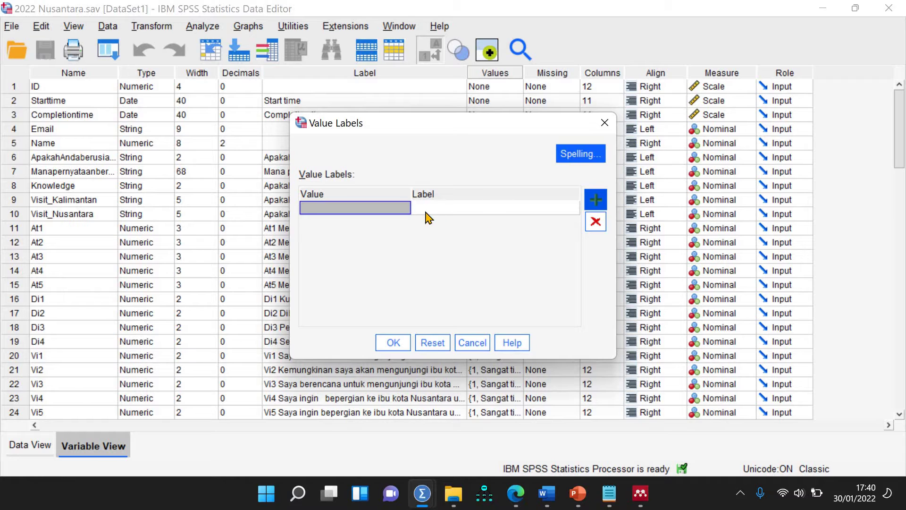
{"action": "type", "text": "1"}
{"action": "left_click", "coordinate": [443, 216]}
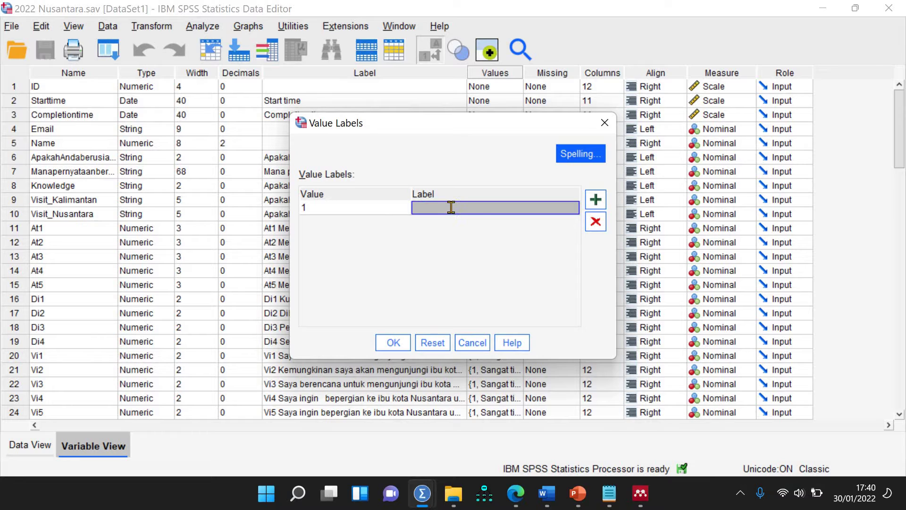
{"action": "type", "text": "Saya"}
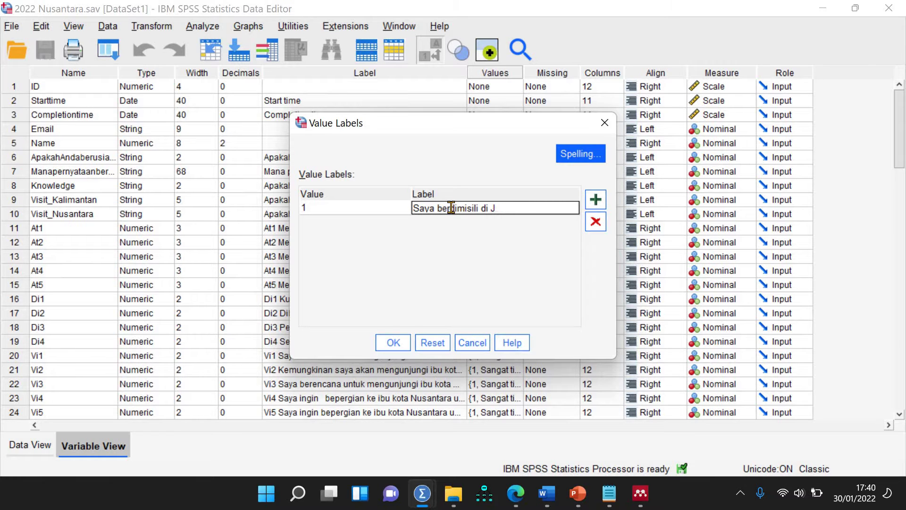
{"action": "type", "text": "berdimisili di Jakarta"}
Add value 2 with the label "Saya beraktivitas di Jakarta".
{"action": "left_click", "coordinate": [595, 200]}
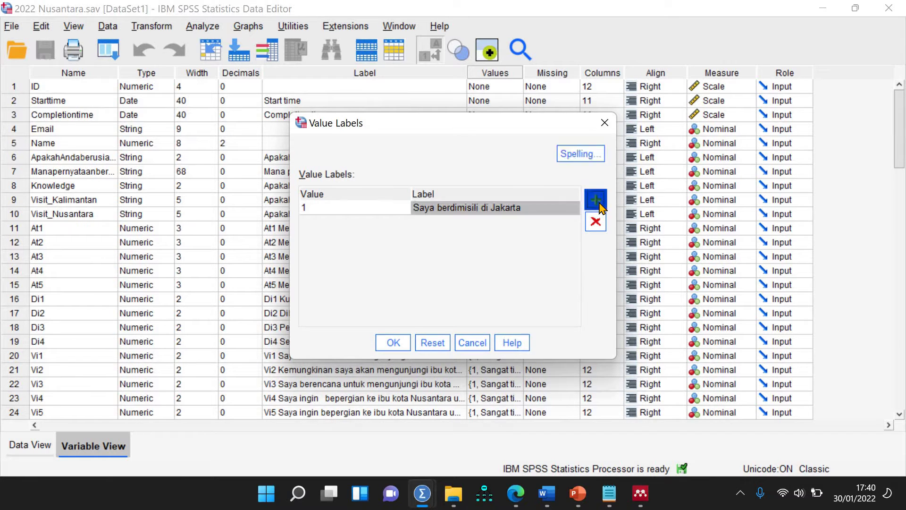
{"action": "type", "text": "2"}
{"action": "key", "text": "Tab"}
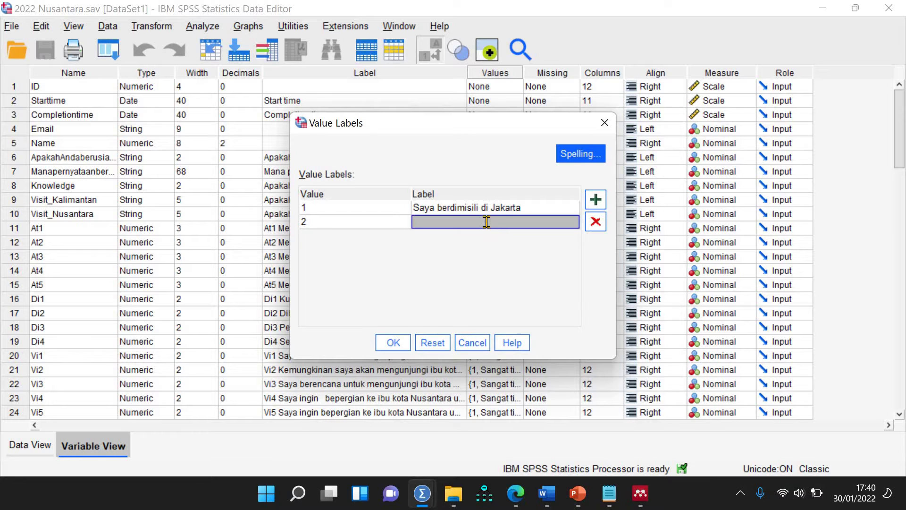
{"action": "type", "text": "Sav"}
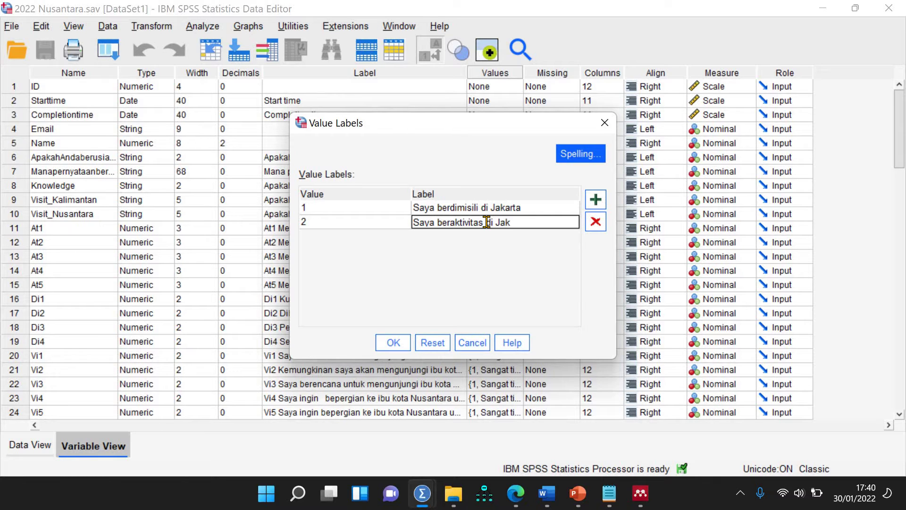
Add value 3 with the label "Saya berdomisili dan beraktivitas di luar Jakarta".
{"action": "left_click", "coordinate": [596, 200]}
{"action": "type", "text": "3"}
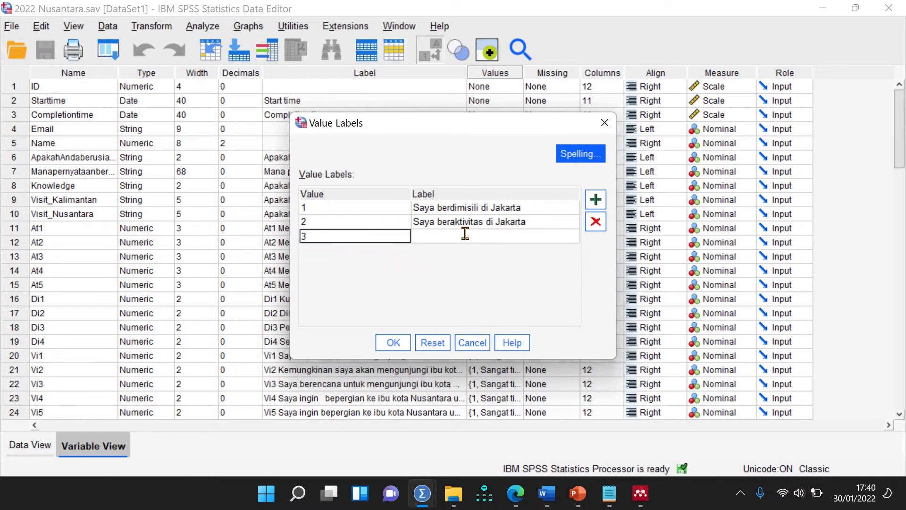
{"action": "left_click", "coordinate": [464, 234]}
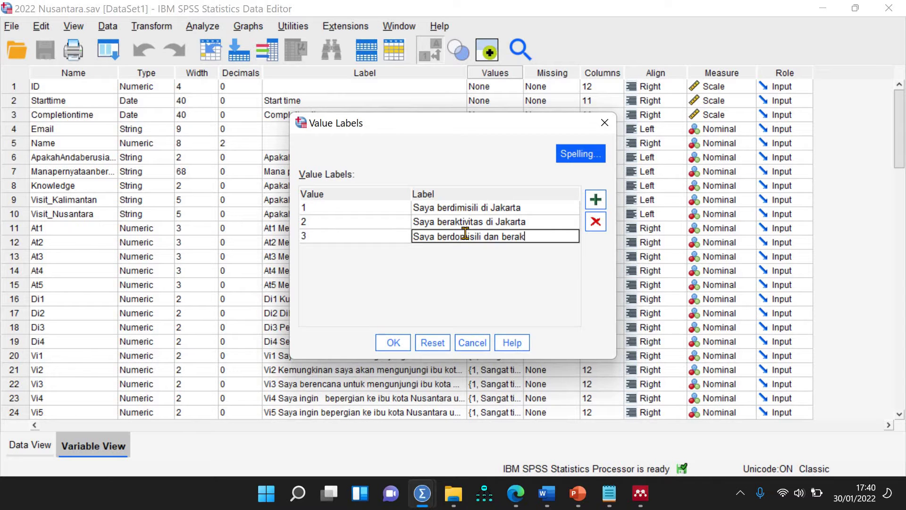
{"action": "type", "text": "Saya berdomisili dan beraktivitas di luar "}
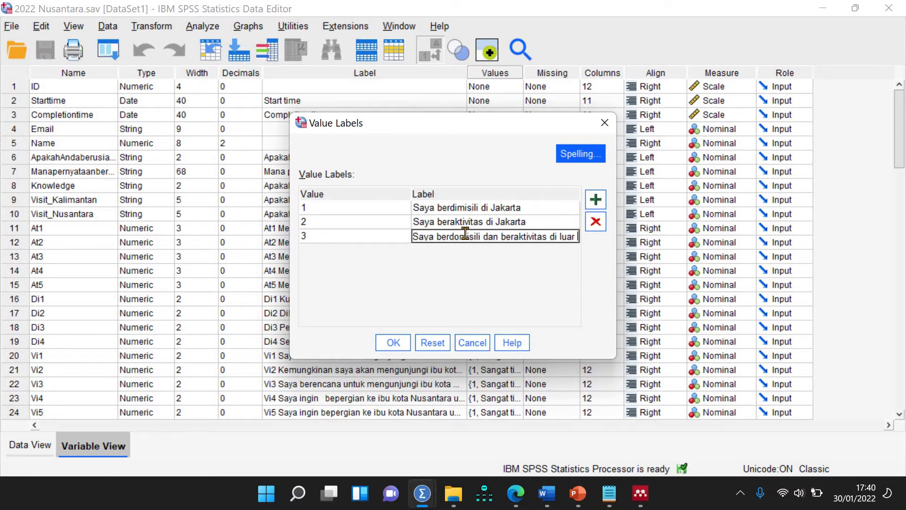
{"action": "type", "text": "Jakarta"}
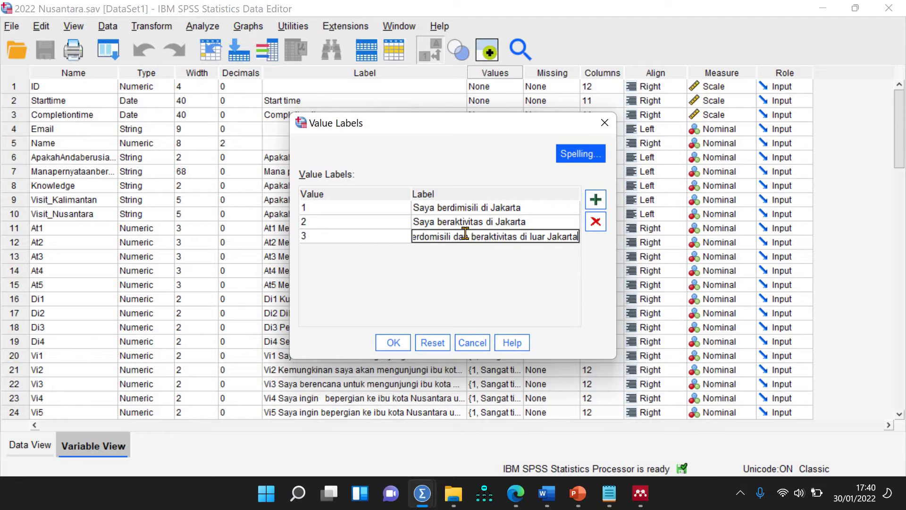
Correct the label of value 1 to "Saya berdomisili di Jakarta" and apply the value labels.
{"action": "left_click", "coordinate": [463, 213]}
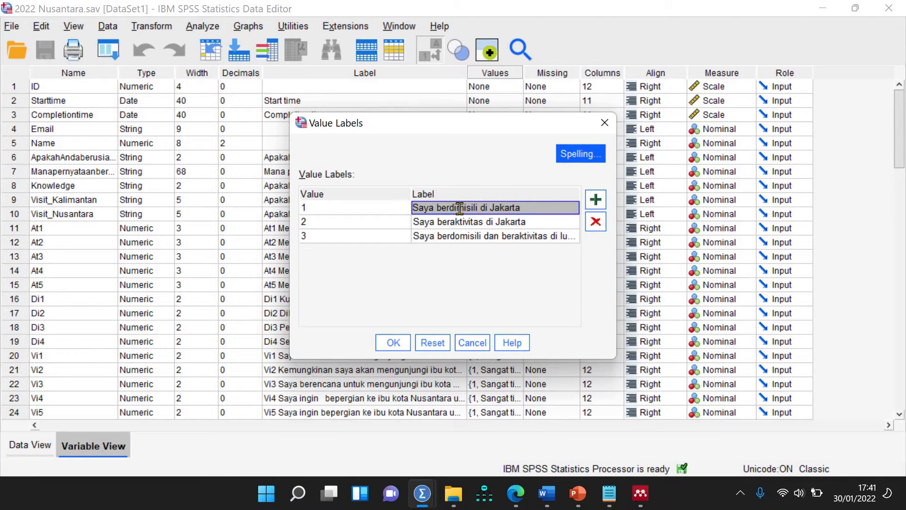
{"action": "double_click", "coordinate": [458, 208]}
{"action": "key", "text": "Right"}
{"action": "key", "text": "Right"}
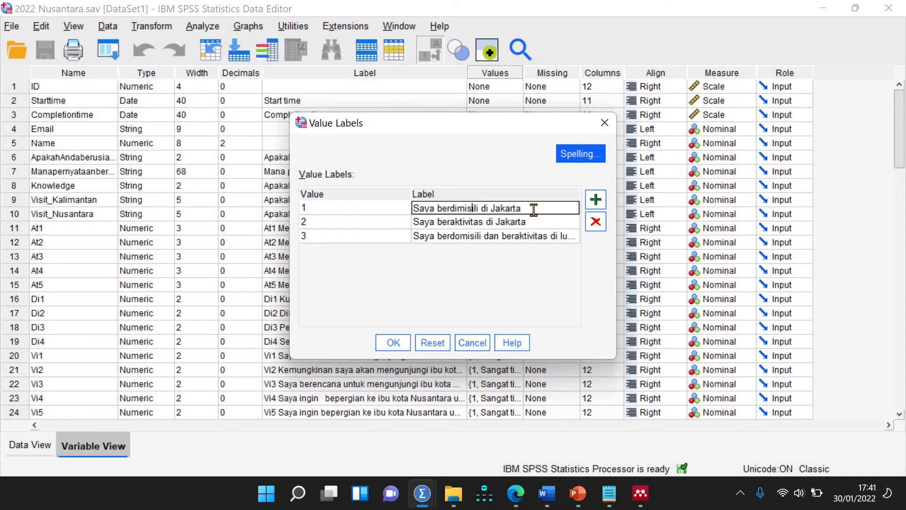
{"action": "key", "text": "BackSpace"}
{"action": "type", "text": "o"}
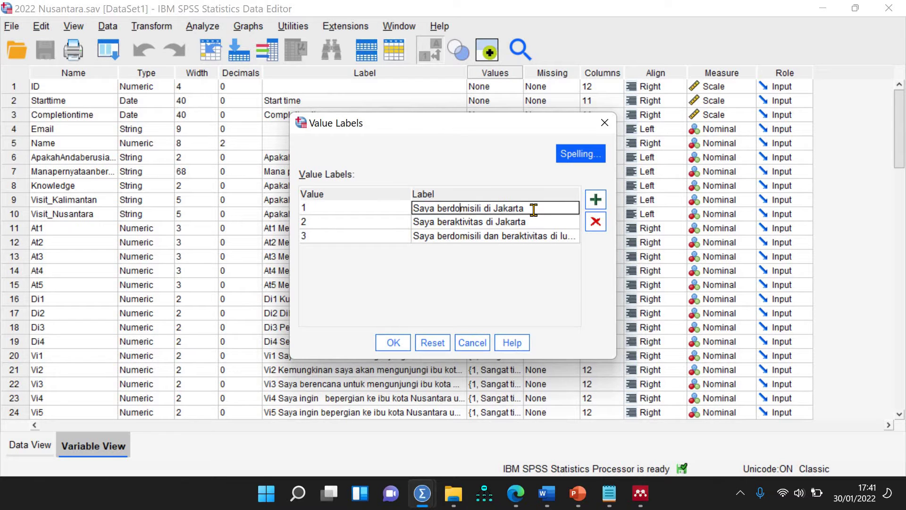
{"action": "left_click", "coordinate": [393, 341]}
Delete the case in row 79, whose respondent answered "Saya berdomisili dan beraktivitas di luar Jakarta".
{"action": "left_click", "coordinate": [35, 447]}
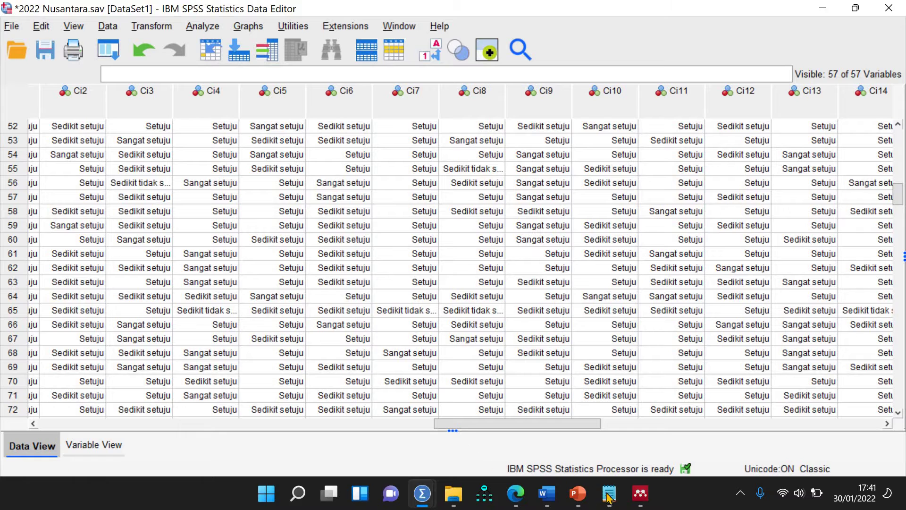
{"action": "mouse_move", "coordinate": [423, 492]}
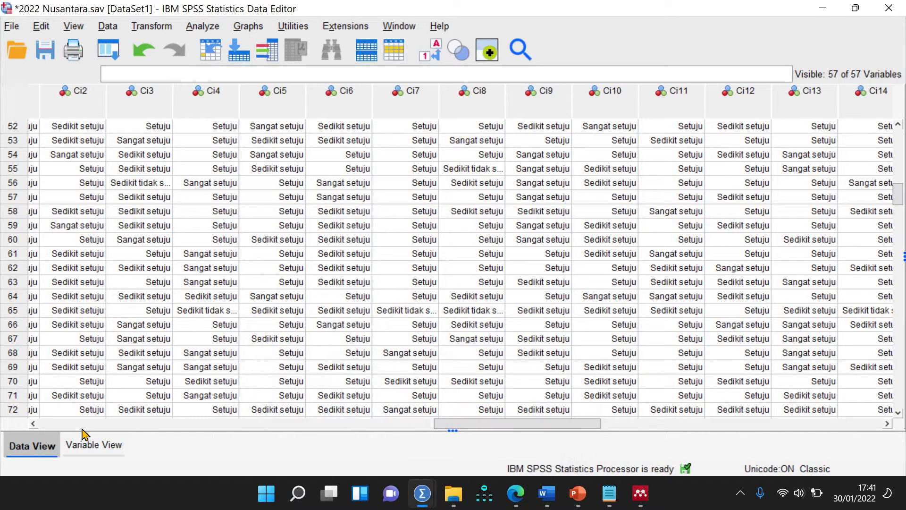
{"action": "left_click", "coordinate": [87, 443]}
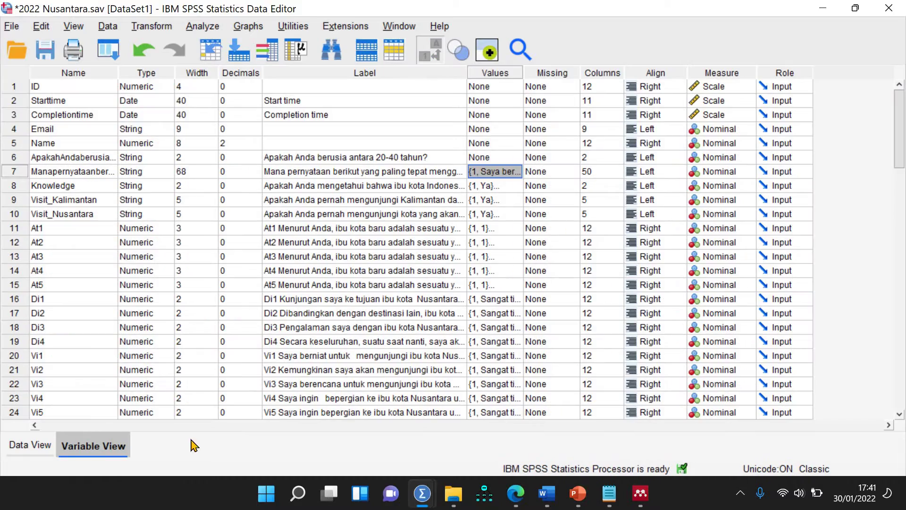
{"action": "left_click", "coordinate": [46, 450]}
{"action": "left_click_drag", "start_coordinate": [518, 426], "coordinate": [159, 427]}
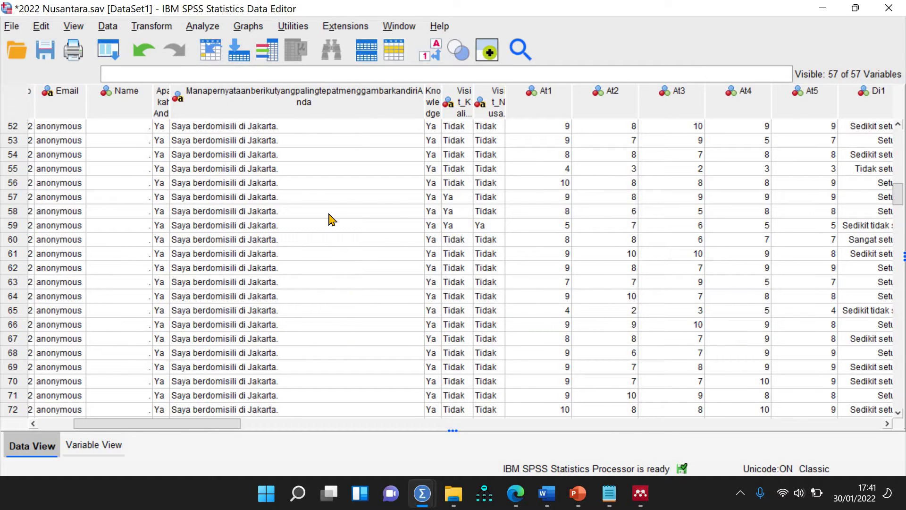
{"action": "scroll", "coordinate": [330, 147], "scroll_direction": "down", "scroll_amount": 6}
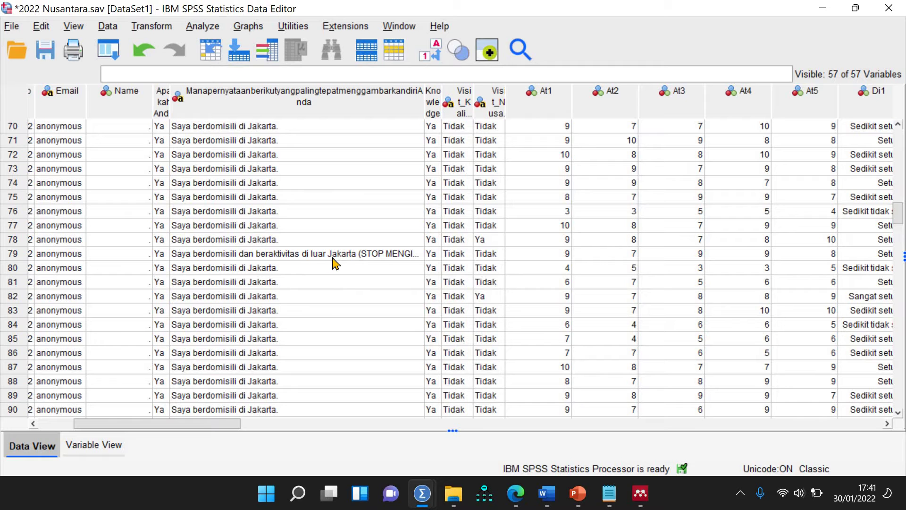
{"action": "left_click", "coordinate": [17, 255]}
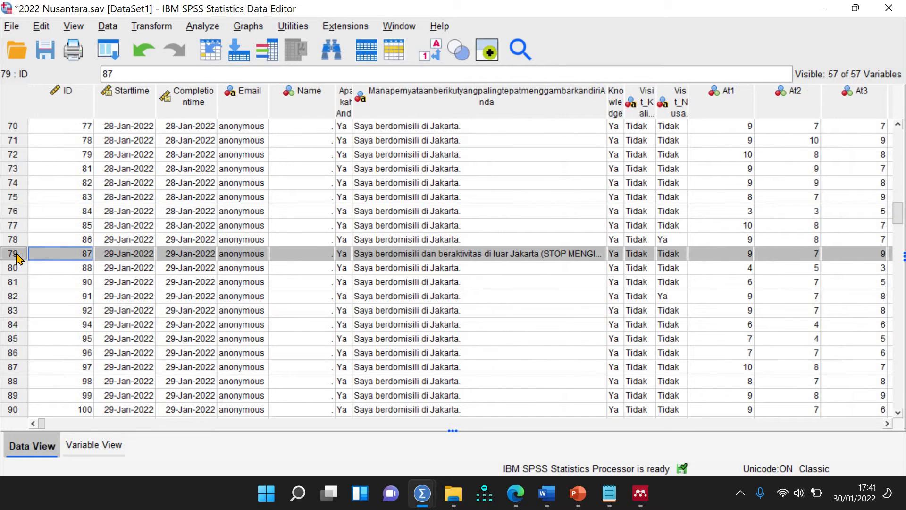
{"action": "right_click", "coordinate": [18, 257]}
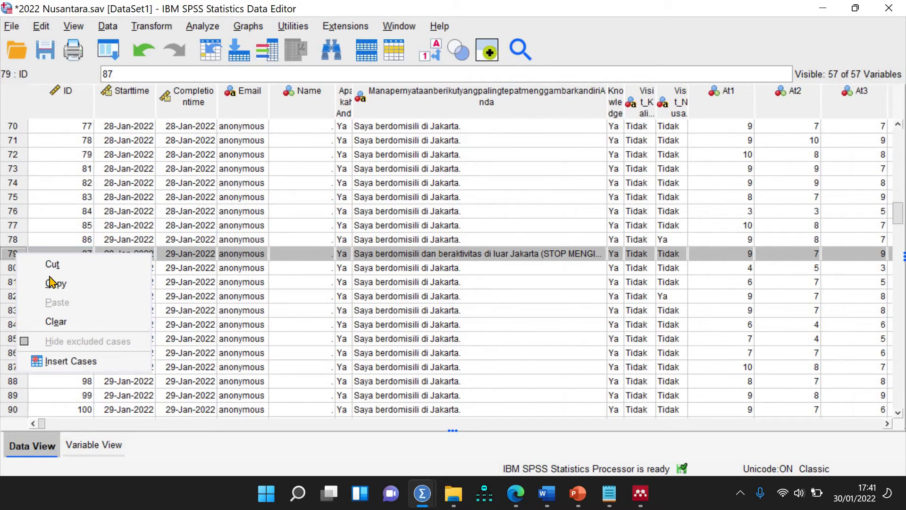
{"action": "left_click", "coordinate": [66, 323]}
Check the "Mana pernyataan" answers of the remaining cases for unqualified respondents and save the dataset.
{"action": "scroll", "coordinate": [512, 286], "scroll_direction": "down", "scroll_amount": 20}
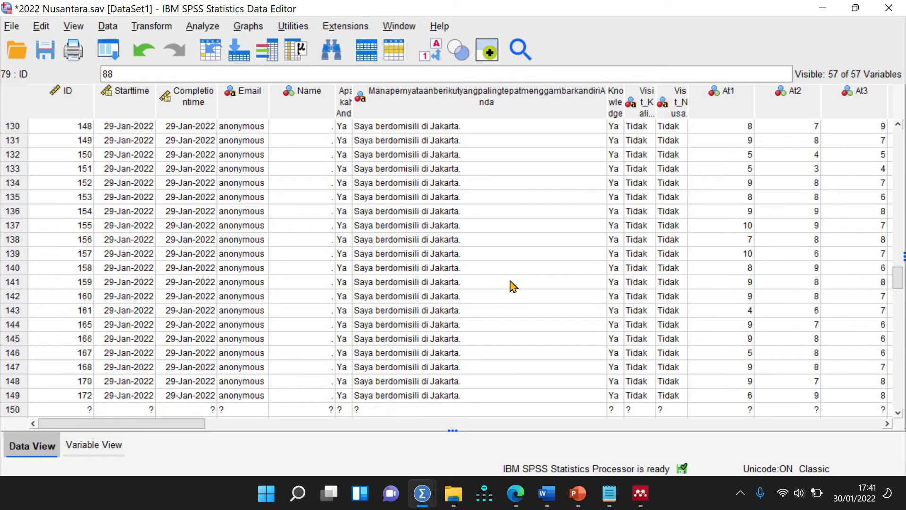
{"action": "scroll", "coordinate": [512, 285], "scroll_direction": "down", "scroll_amount": 20}
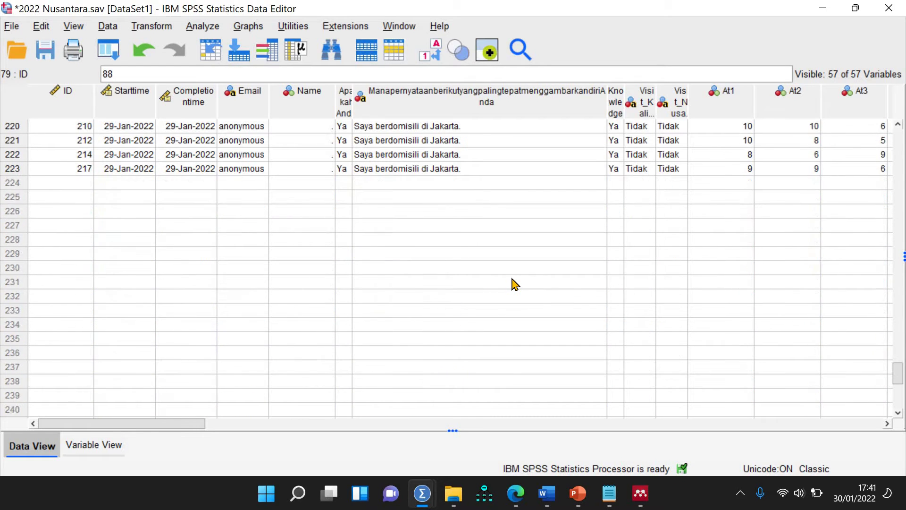
{"action": "scroll", "coordinate": [515, 284], "scroll_direction": "up", "scroll_amount": 20}
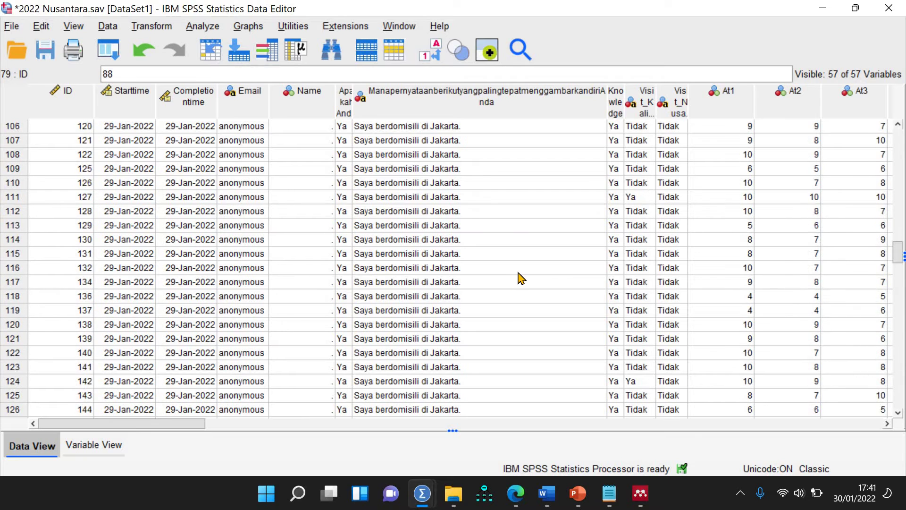
{"action": "scroll", "coordinate": [520, 278], "scroll_direction": "up", "scroll_amount": 10}
{"action": "scroll", "coordinate": [521, 277], "scroll_direction": "up", "scroll_amount": 20}
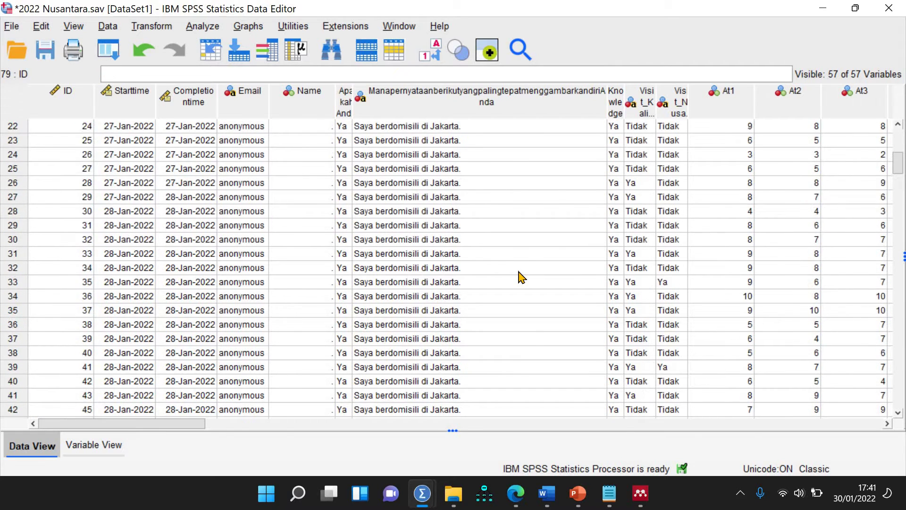
{"action": "key", "text": "ctrl+s"}
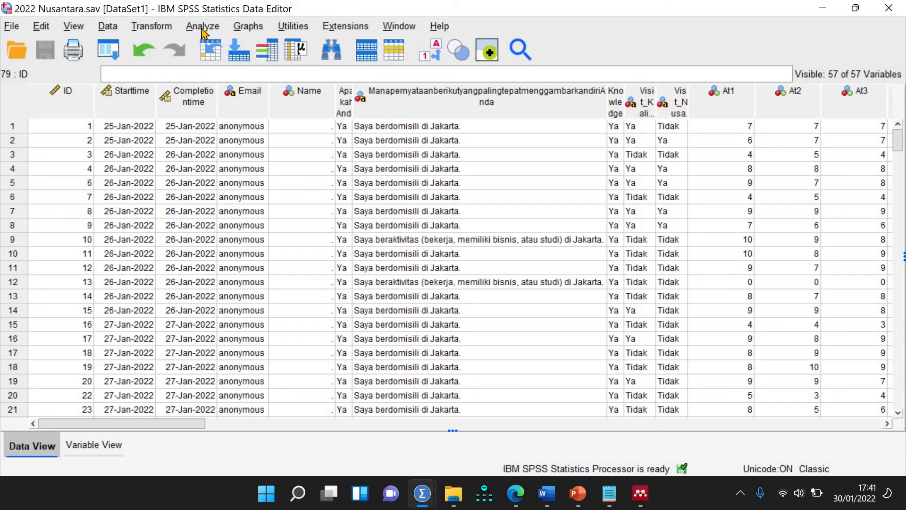
Rerun the Frequencies analysis with frequency tables for the four screening questions.
{"action": "left_click", "coordinate": [202, 26]}
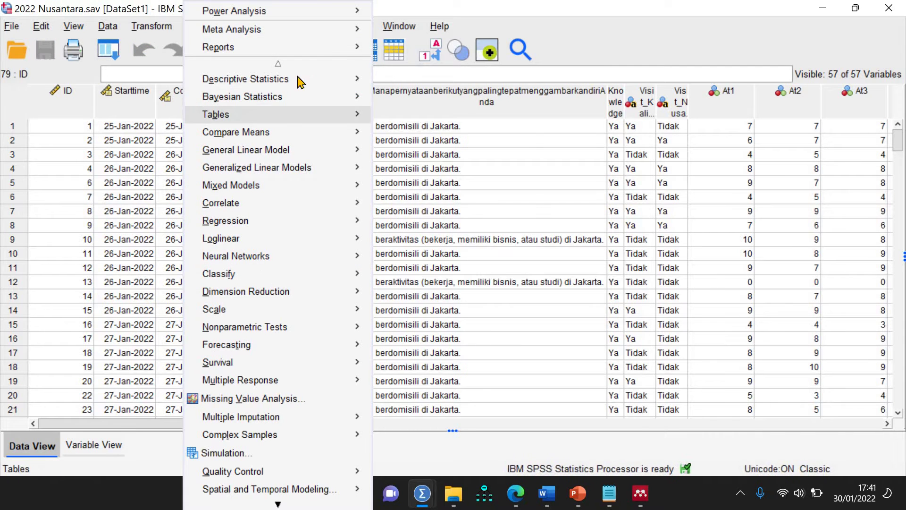
{"action": "mouse_move", "coordinate": [297, 78]}
{"action": "left_click", "coordinate": [405, 82]}
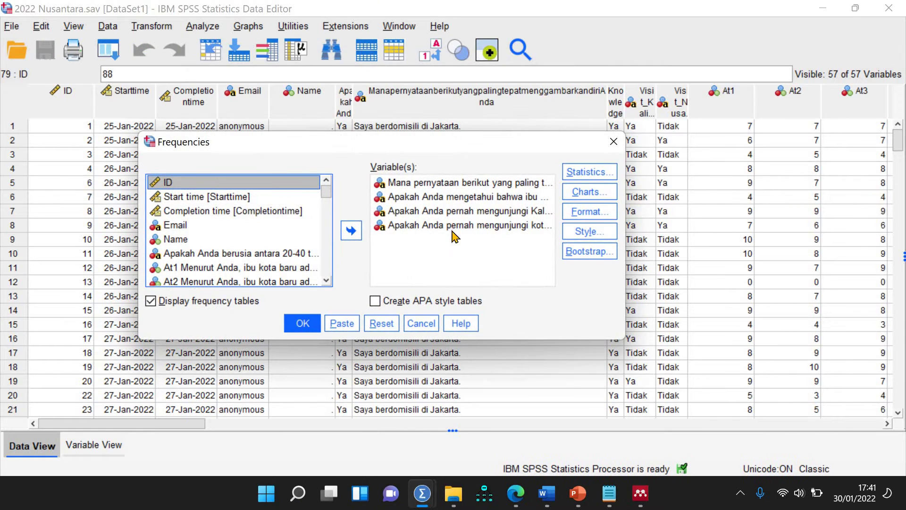
{"action": "left_click", "coordinate": [437, 227]}
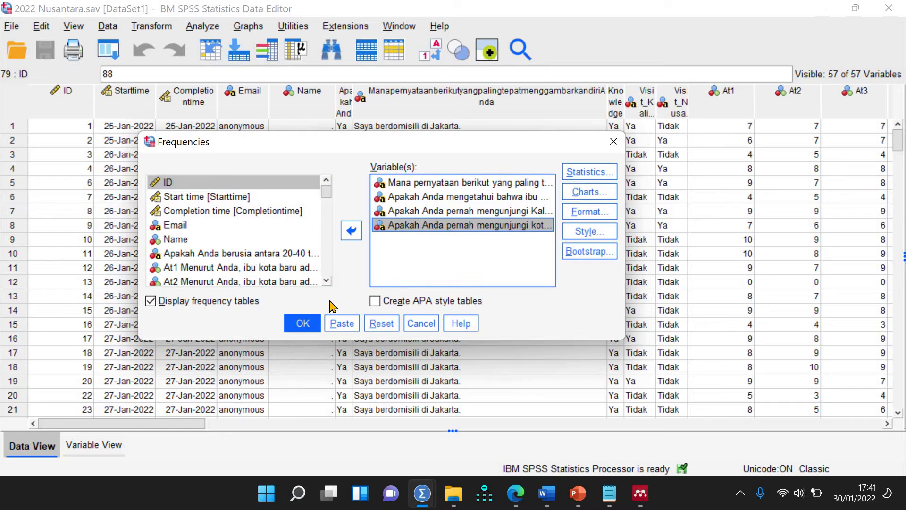
{"action": "left_click", "coordinate": [307, 325]}
Select and copy the four frequency tables of the latest run in the output document.
{"action": "left_click", "coordinate": [236, 350]}
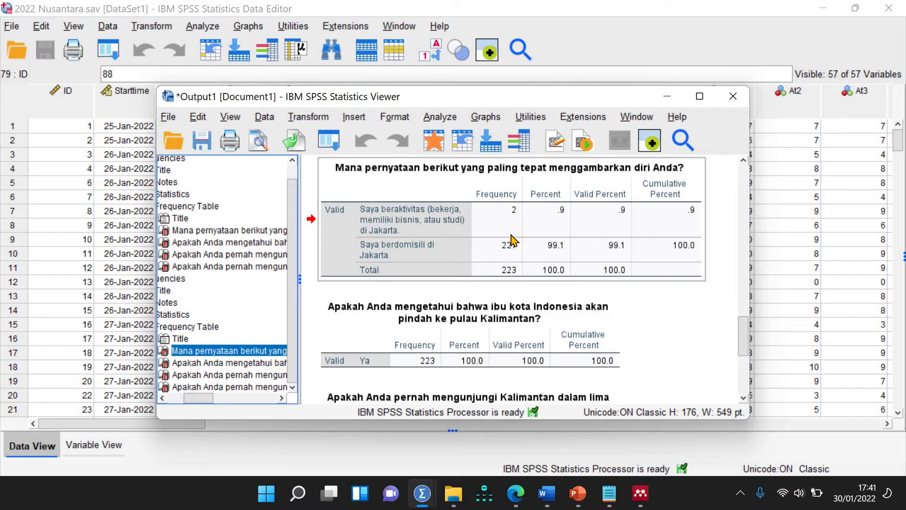
{"action": "left_click", "coordinate": [266, 347]}
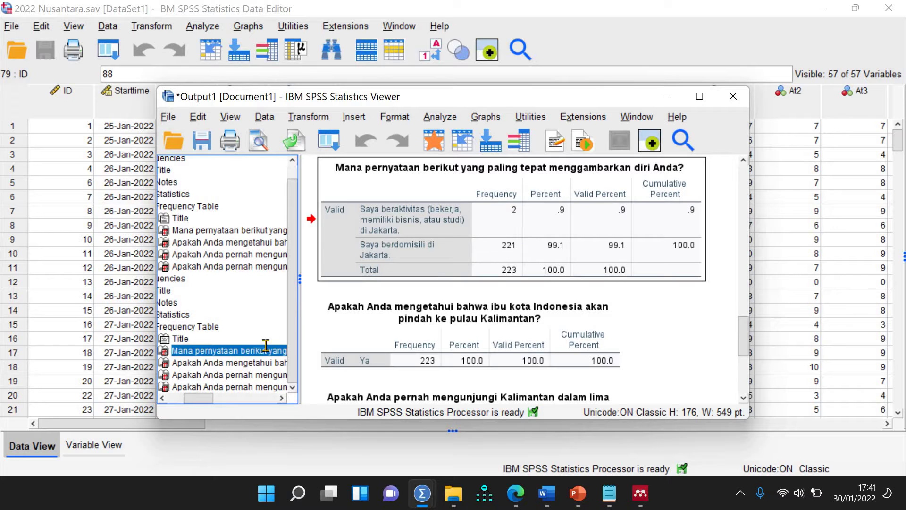
{"action": "left_click", "coordinate": [240, 386]}
{"action": "left_click", "coordinate": [228, 354], "text": "shift"}
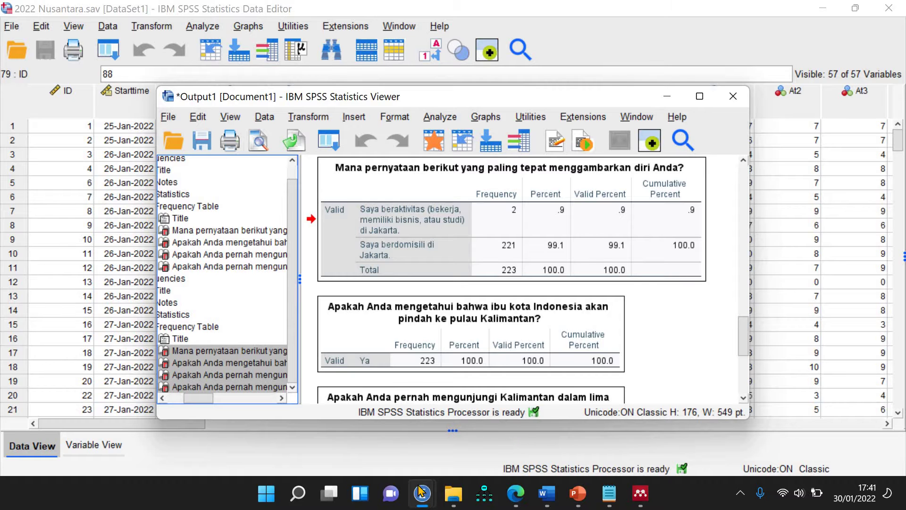
Switch to Excel through the recent Nusantara survey file, create a blank workbook and paste the copied frequency tables into it.
{"action": "left_click", "coordinate": [266, 493]}
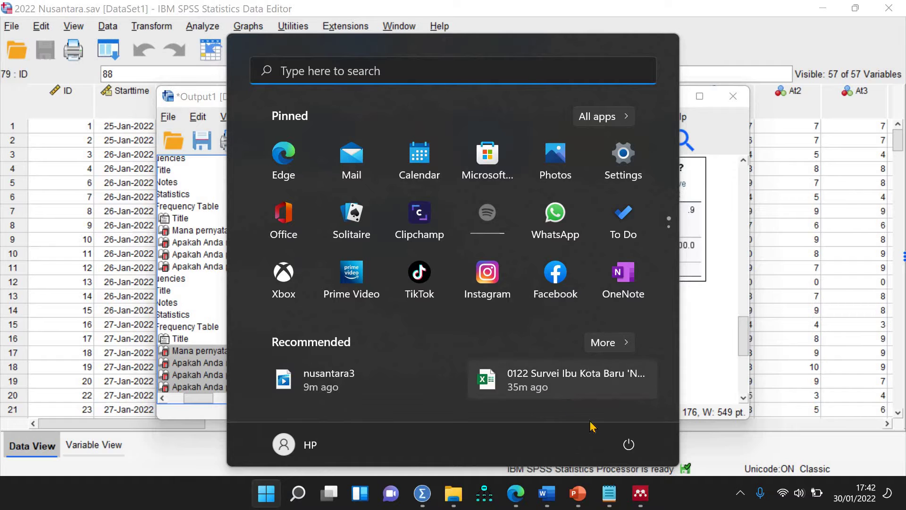
{"action": "left_click", "coordinate": [542, 385]}
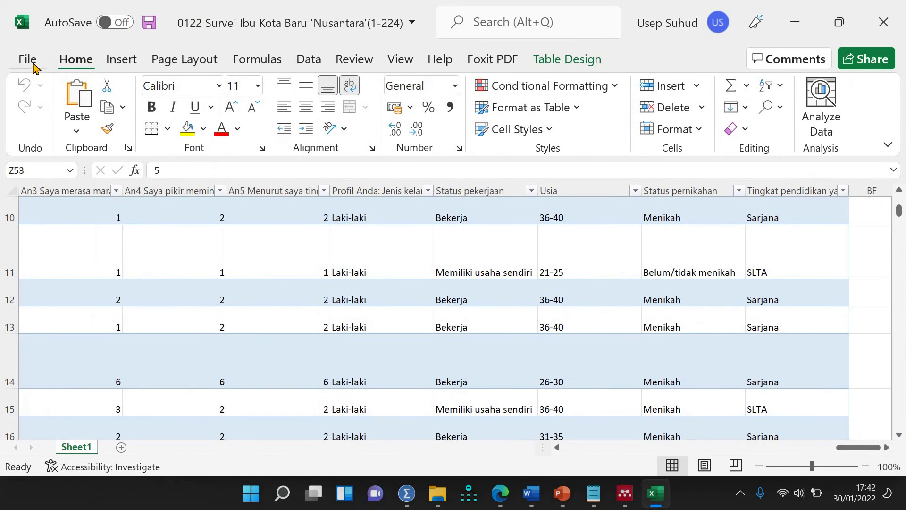
{"action": "left_click", "coordinate": [33, 62]}
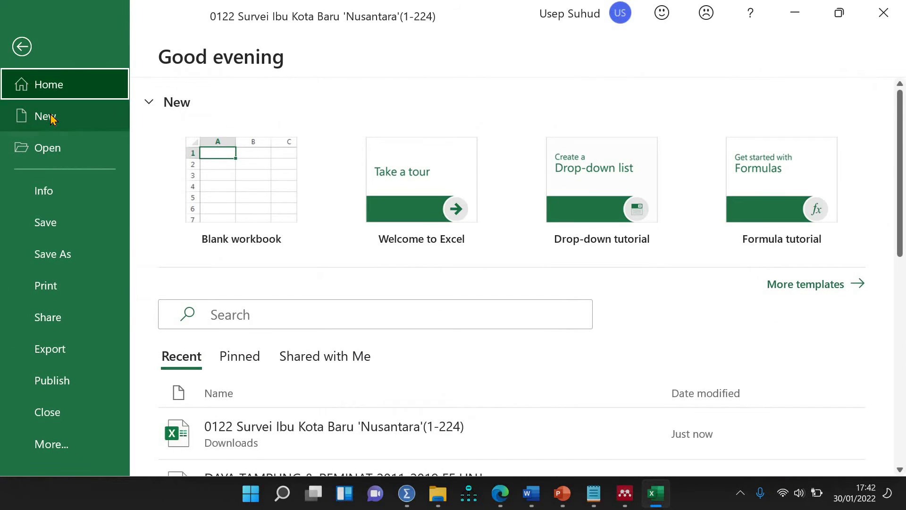
{"action": "left_click", "coordinate": [51, 118]}
{"action": "left_click", "coordinate": [224, 157]}
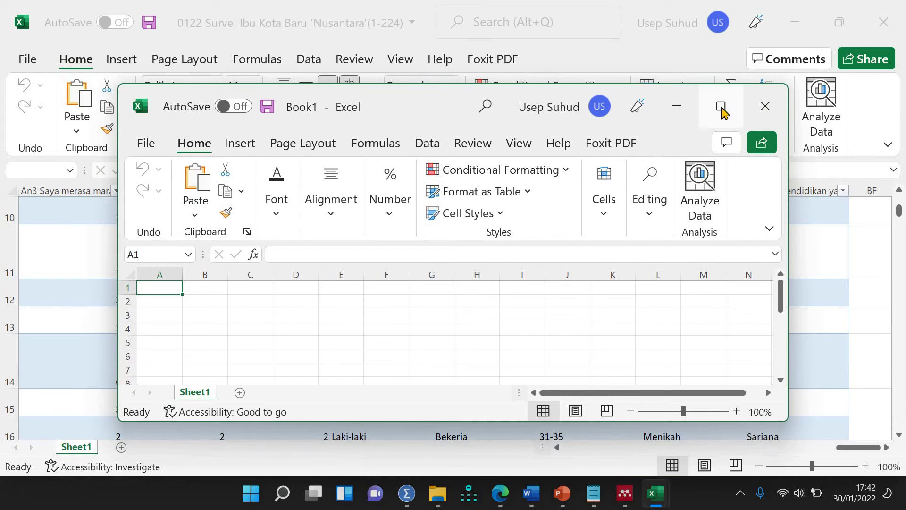
{"action": "left_click", "coordinate": [720, 107]}
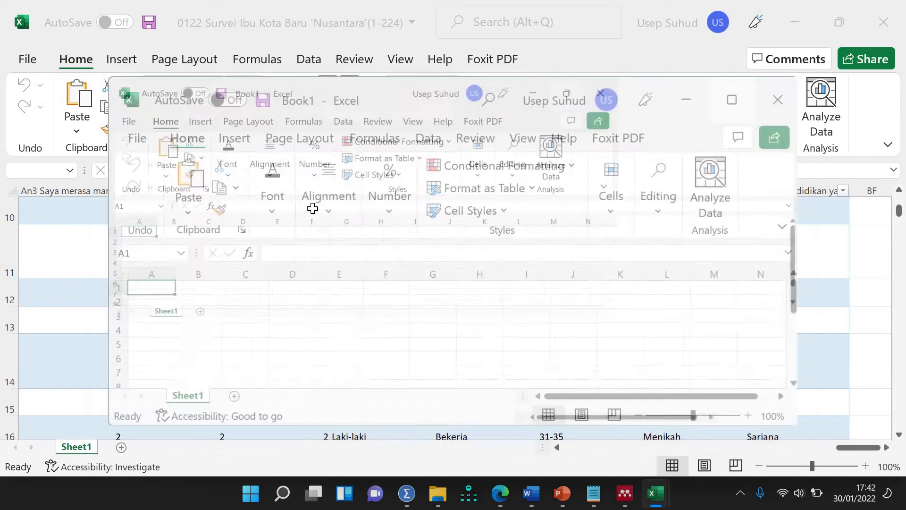
{"action": "key", "text": "ctrl+v"}
Widen column B to fit the answer texts and remove the fill color from the whole sheet.
{"action": "left_click", "coordinate": [422, 285]}
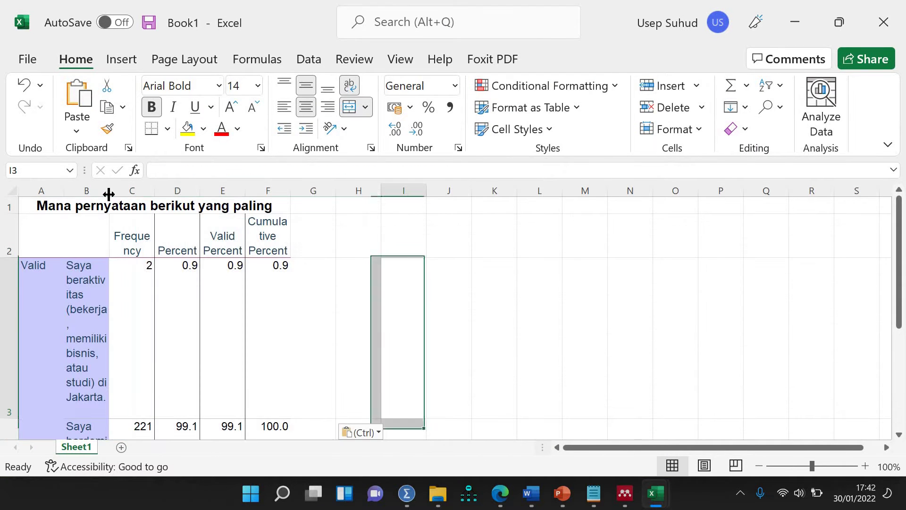
{"action": "left_click_drag", "start_coordinate": [128, 195], "coordinate": [321, 195]}
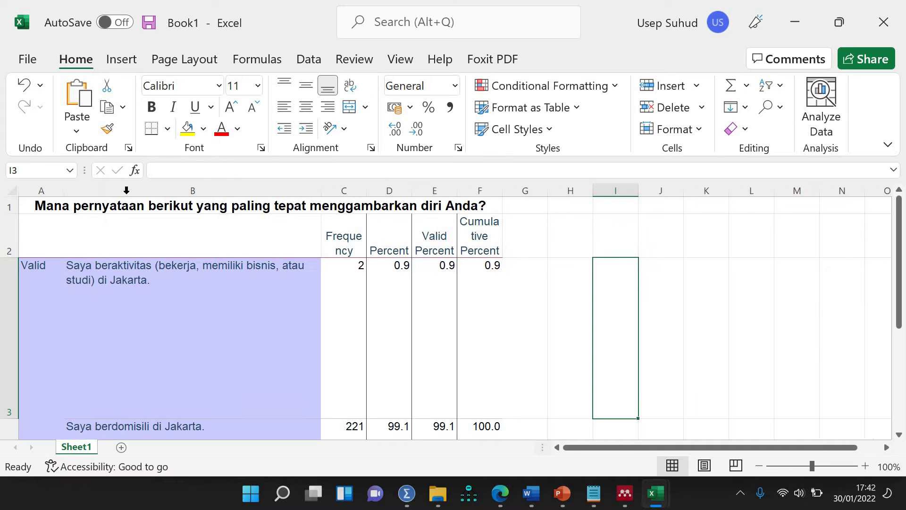
{"action": "left_click", "coordinate": [6, 194]}
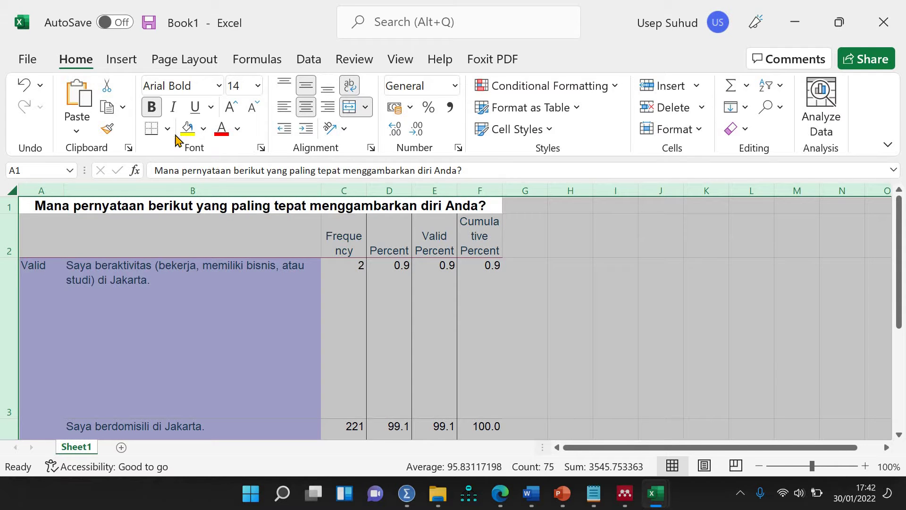
{"action": "left_click", "coordinate": [204, 132]}
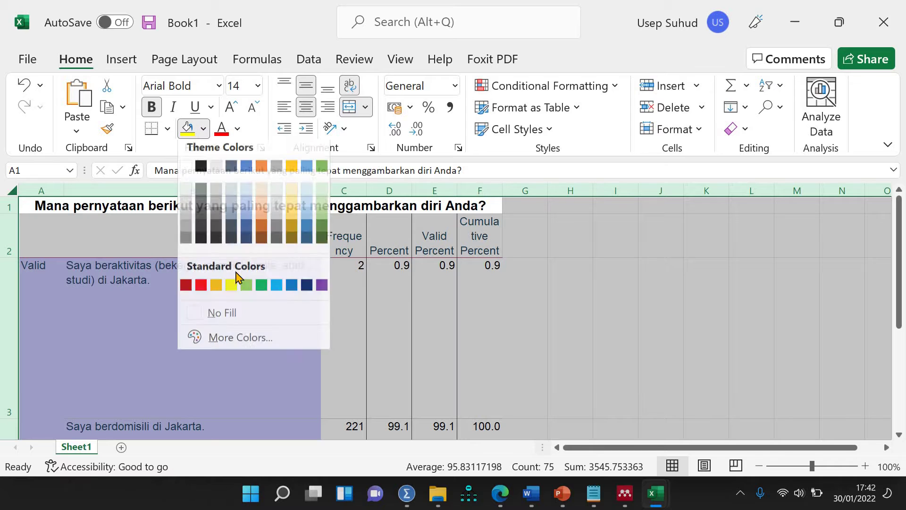
{"action": "left_click", "coordinate": [228, 313]}
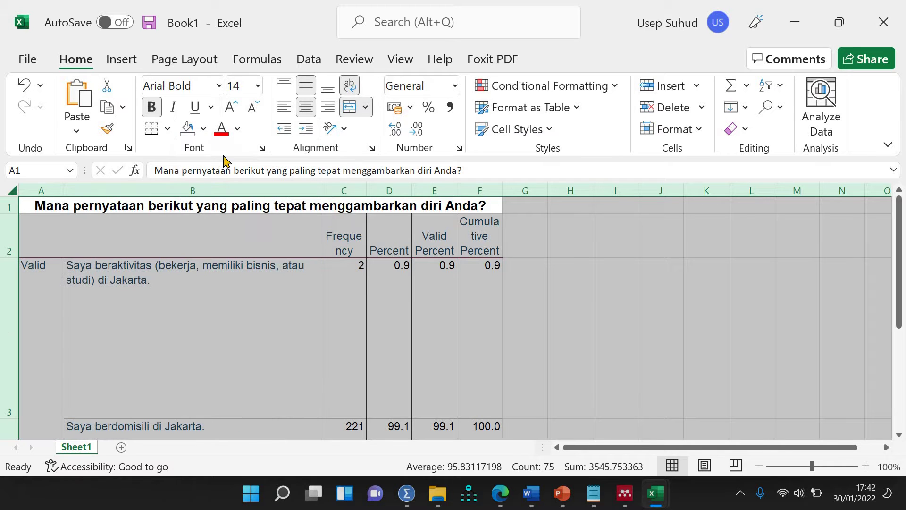
Set the whole sheet's font size to 11 and its font color to black.
{"action": "left_click", "coordinate": [257, 86]}
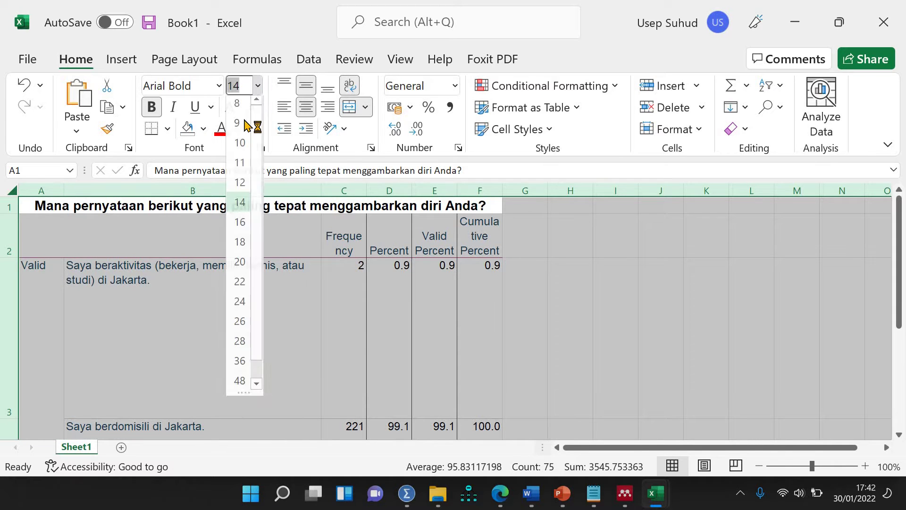
{"action": "left_click", "coordinate": [241, 165]}
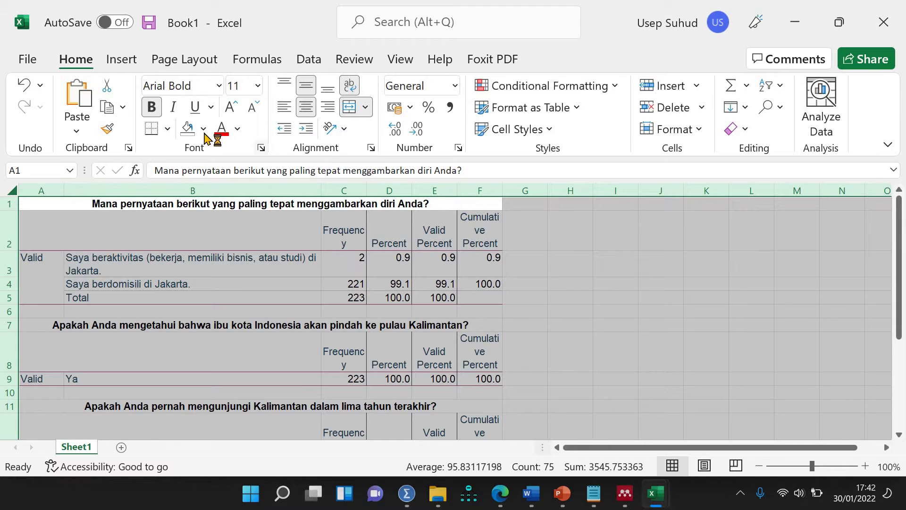
{"action": "left_click", "coordinate": [237, 128]}
{"action": "left_click", "coordinate": [235, 194]}
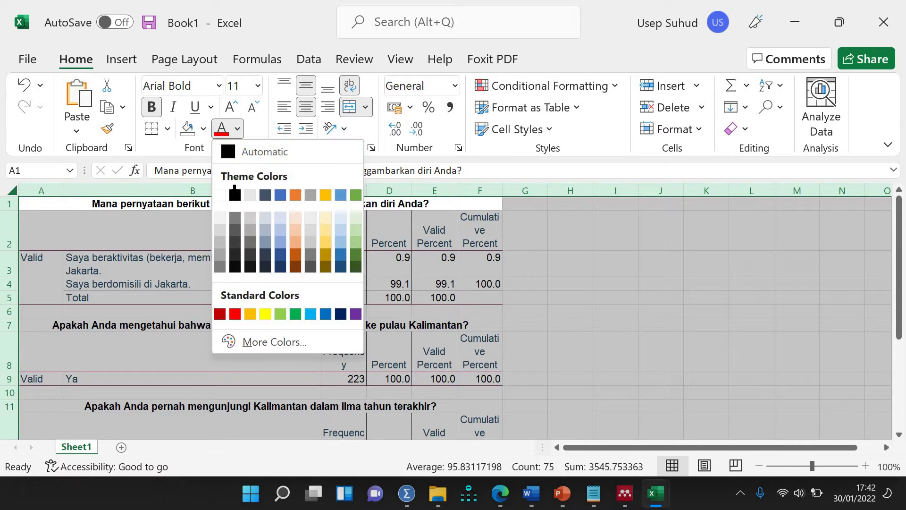
{"action": "left_click_drag", "start_coordinate": [543, 255], "coordinate": [529, 236]}
Widen the Frequency and percent columns to fit their headings, and delete the Valid Percent and Cumulative Percent columns.
{"action": "left_click", "coordinate": [393, 189]}
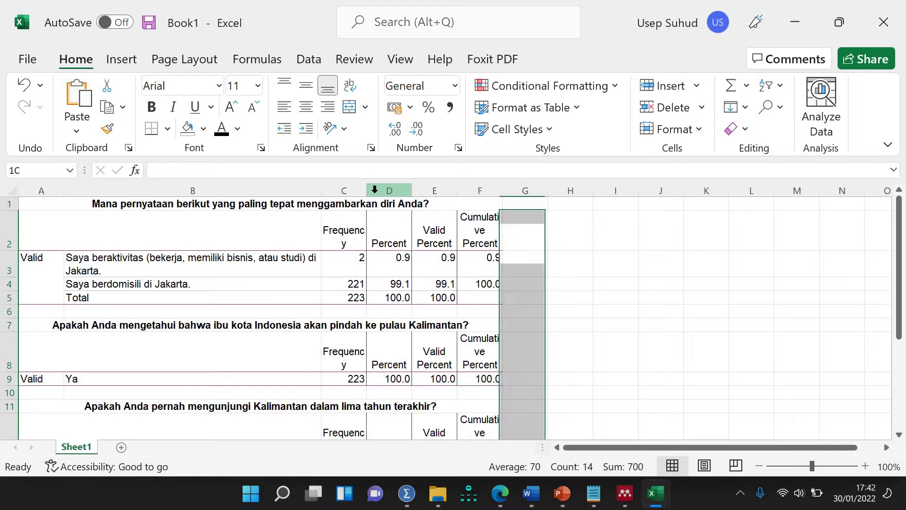
{"action": "left_click", "coordinate": [354, 190]}
{"action": "mouse_move", "coordinate": [367, 190]}
{"action": "left_mouse_down"}
{"action": "mouse_move", "coordinate": [481, 197]}
{"action": "mouse_move", "coordinate": [366, 190]}
{"action": "left_mouse_up"}
{"action": "left_click_drag", "start_coordinate": [343, 190], "coordinate": [508, 193]}
{"action": "left_click", "coordinate": [658, 263]}
{"action": "right_click", "coordinate": [509, 193]}
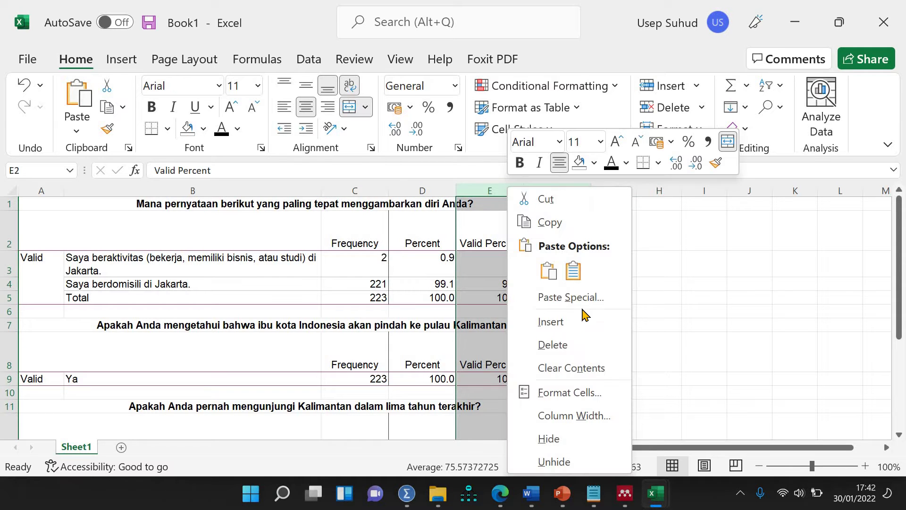
{"action": "left_click", "coordinate": [578, 344]}
Copy the first table's question title from row 1 into cell A3, replacing the Valid label.
{"action": "double_click", "coordinate": [231, 205]}
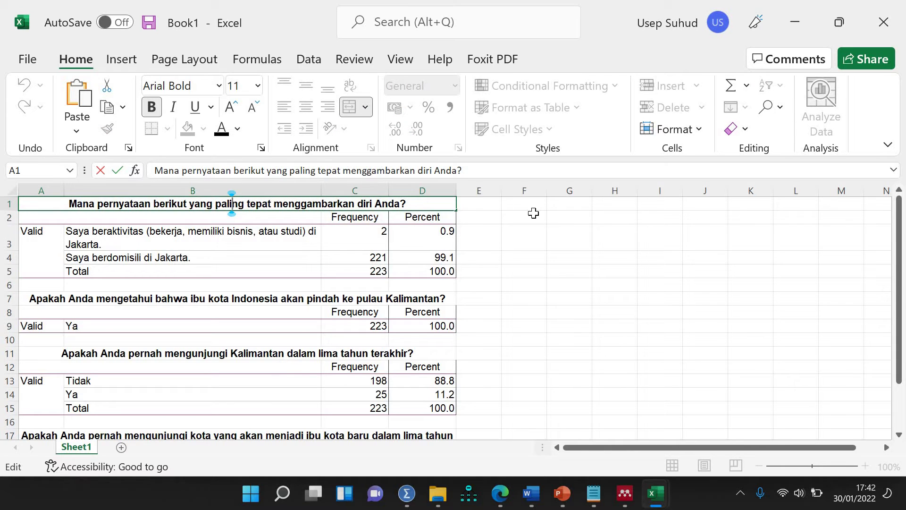
{"action": "key", "text": "Return"}
{"action": "left_click", "coordinate": [360, 204]}
{"action": "key", "text": "ctrl+c"}
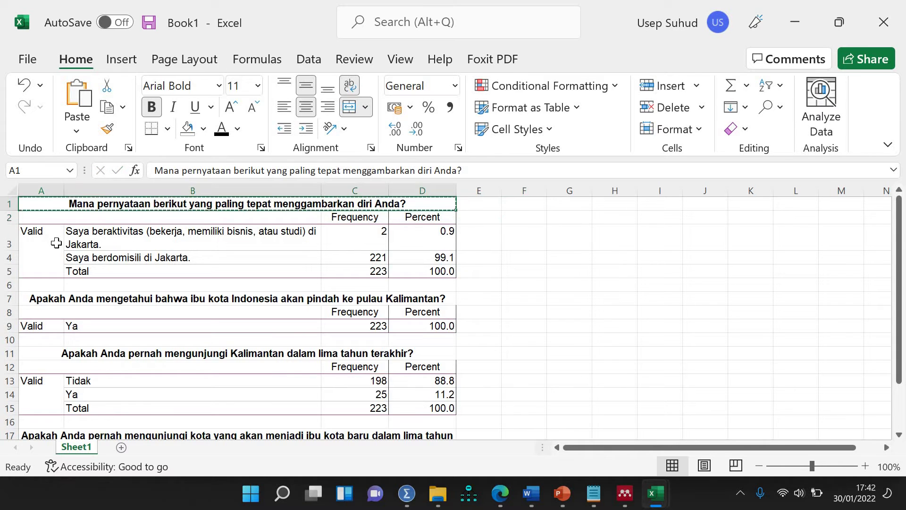
{"action": "left_click", "coordinate": [42, 242]}
{"action": "key", "text": "ctrl+v"}
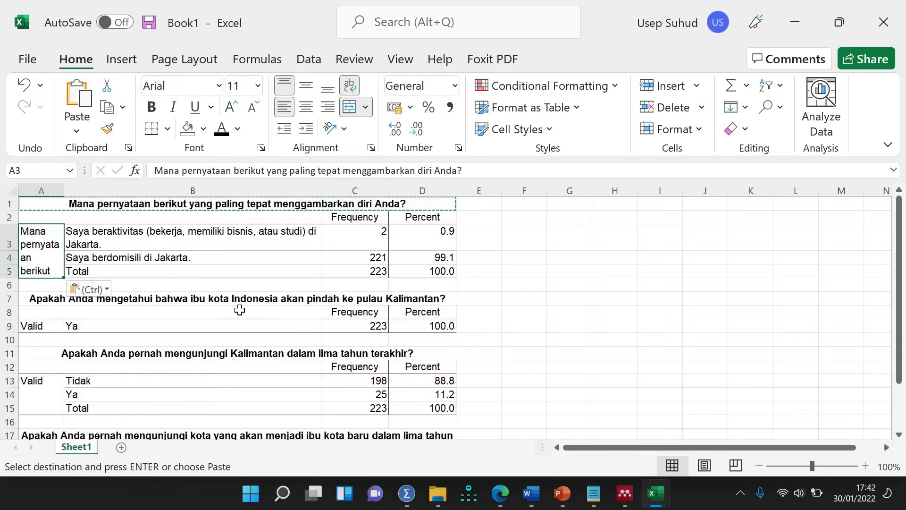
Try to copy the second table's question title from row 7 over the Valid label in cell A9, and undo the paste.
{"action": "left_click", "coordinate": [192, 300]}
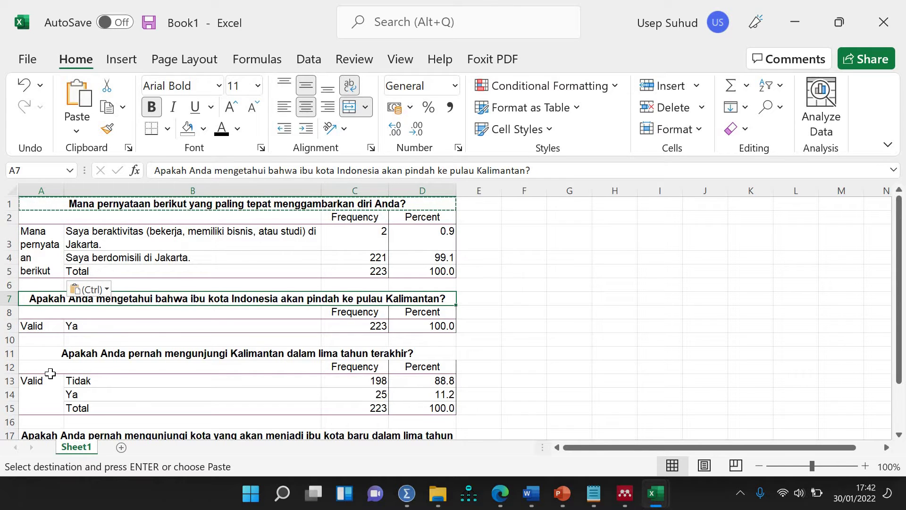
{"action": "key", "text": "ctrl+c"}
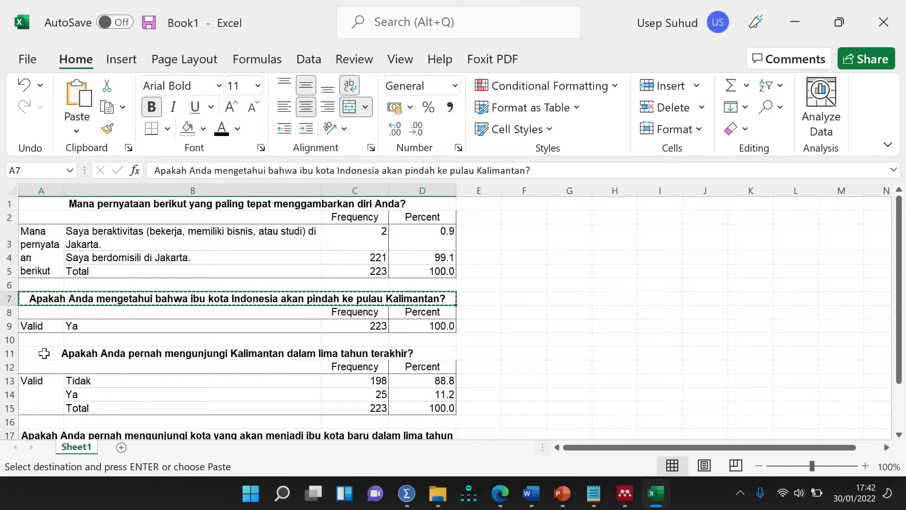
{"action": "left_click", "coordinate": [37, 327]}
{"action": "key", "text": "ctrl+v"}
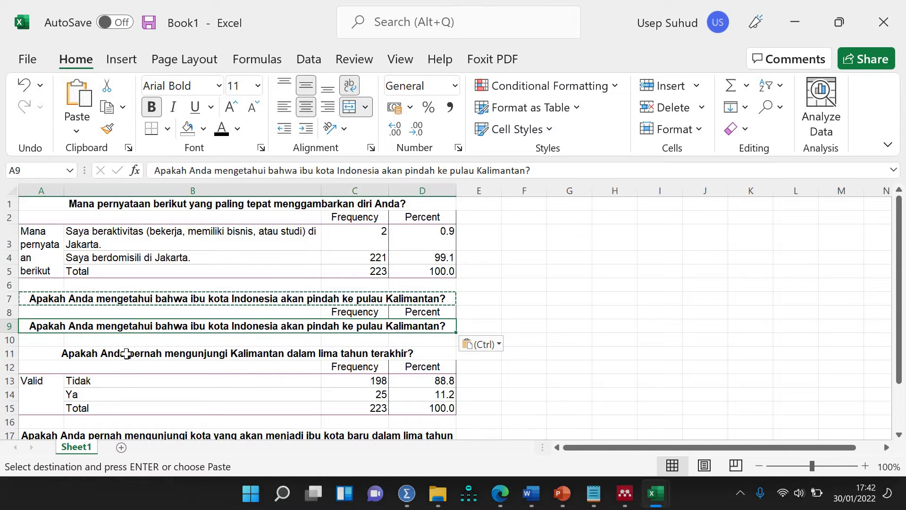
{"action": "left_click", "coordinate": [536, 335]}
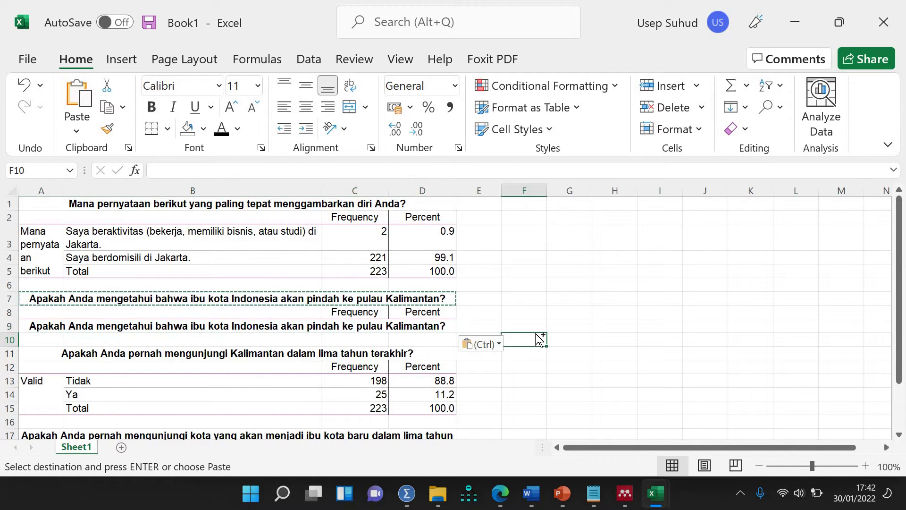
{"action": "key", "text": "ctrl+z"}
{"action": "key", "text": "Up"}
{"action": "key", "text": "Up"}
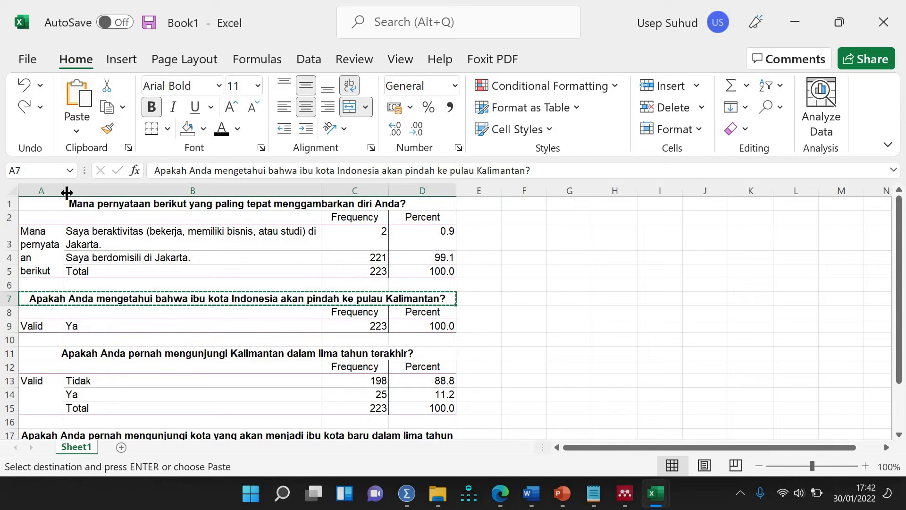
Widen column A so that the wrapped question text in cell A3 fits on two lines.
{"action": "left_click_drag", "start_coordinate": [64, 190], "coordinate": [287, 191]}
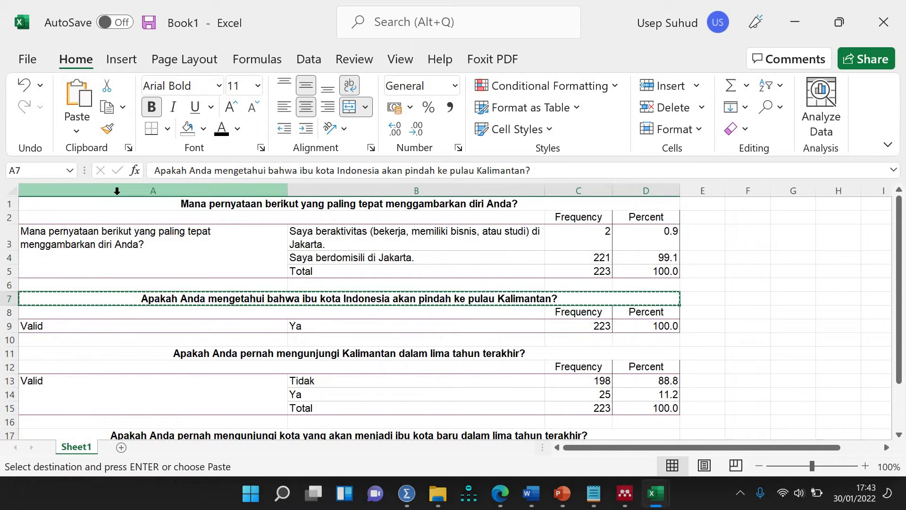
{"action": "left_click", "coordinate": [116, 191]}
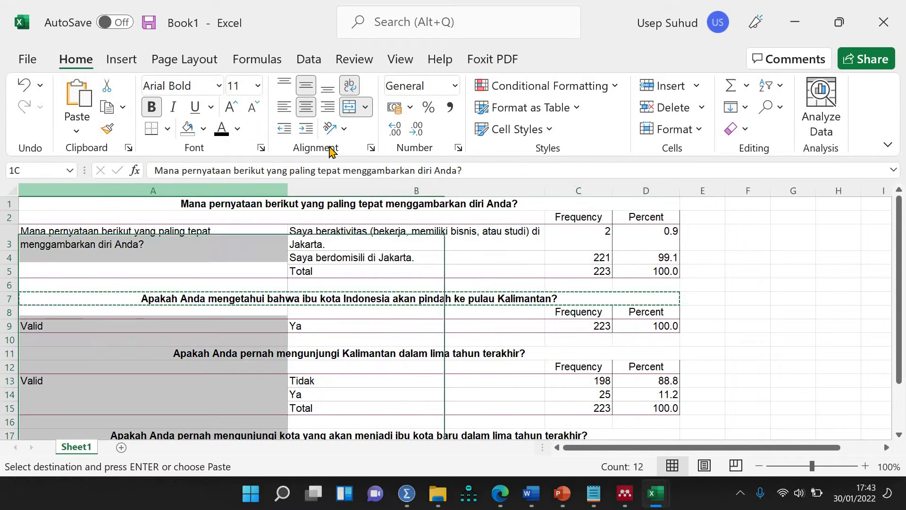
{"action": "left_click", "coordinate": [351, 83]}
{"action": "left_click", "coordinate": [351, 83]}
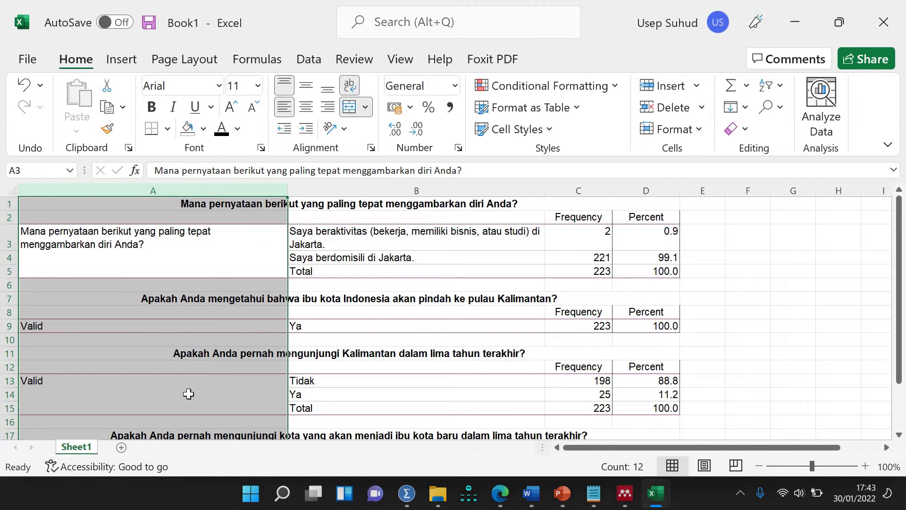
Copy the third table's question title from row 11 into cell A13, replacing the Valid label.
{"action": "left_click", "coordinate": [227, 373]}
{"action": "double_click", "coordinate": [236, 355]}
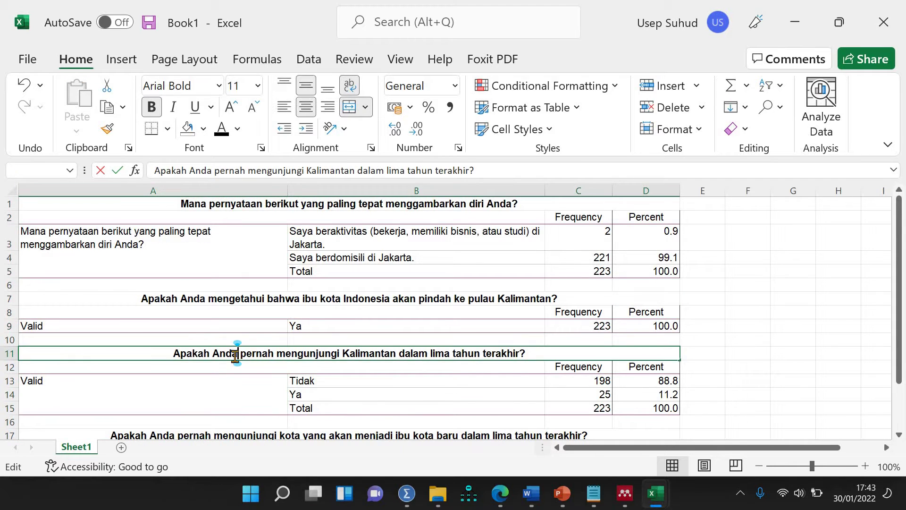
{"action": "key", "text": "Return"}
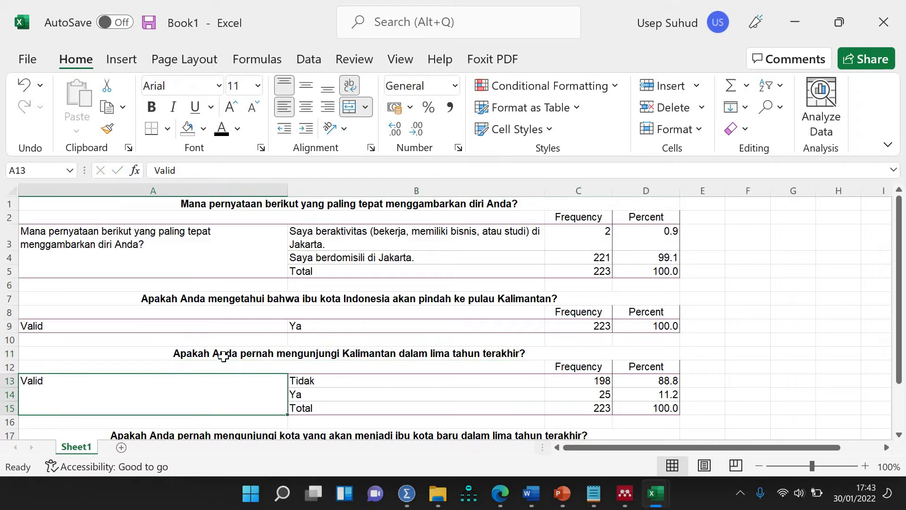
{"action": "left_click", "coordinate": [223, 356]}
{"action": "key", "text": "ctrl+c"}
{"action": "left_click", "coordinate": [113, 392]}
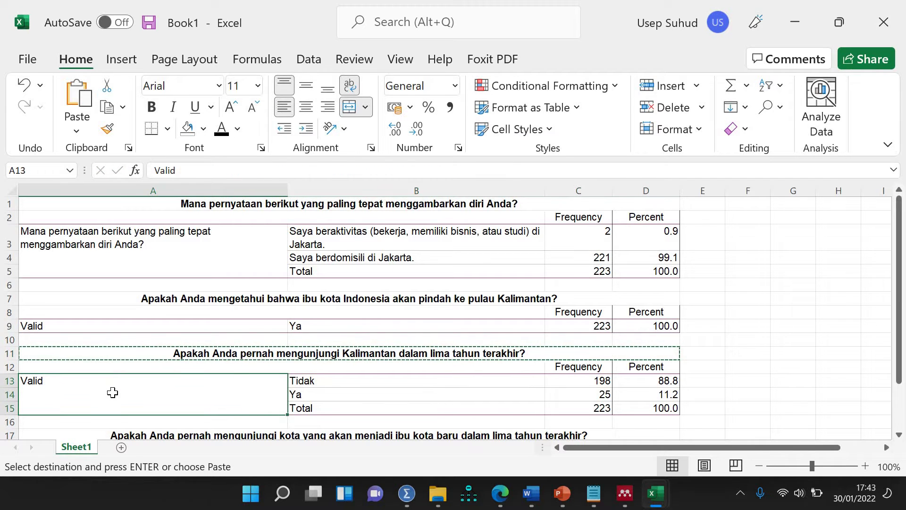
{"action": "key", "text": "ctrl+v"}
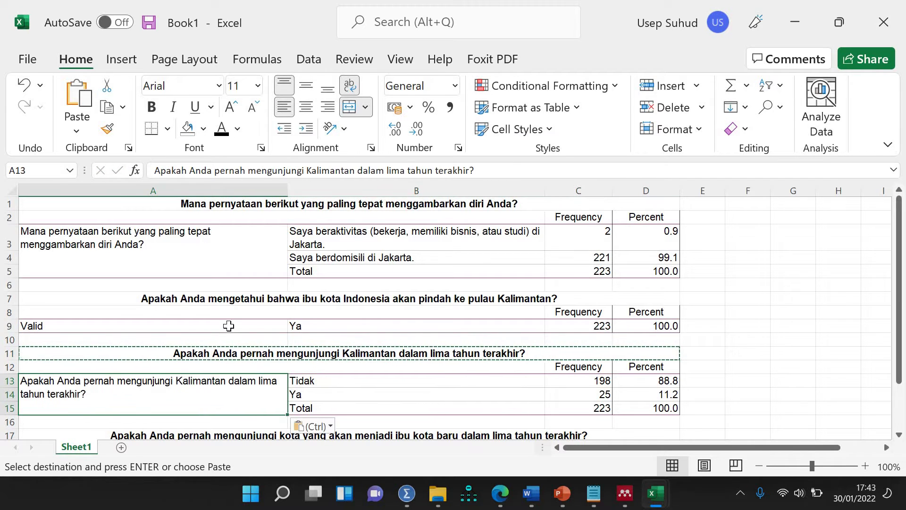
{"action": "double_click", "coordinate": [236, 301]}
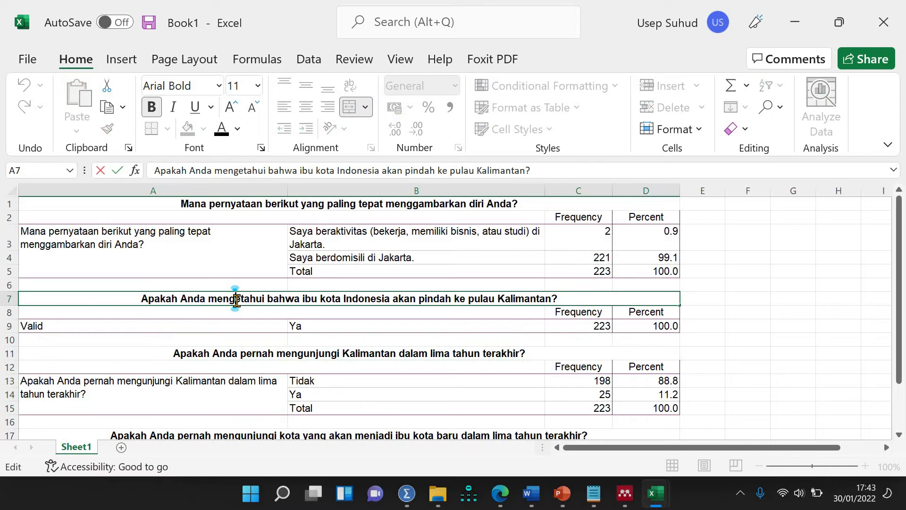
{"action": "double_click", "coordinate": [85, 327]}
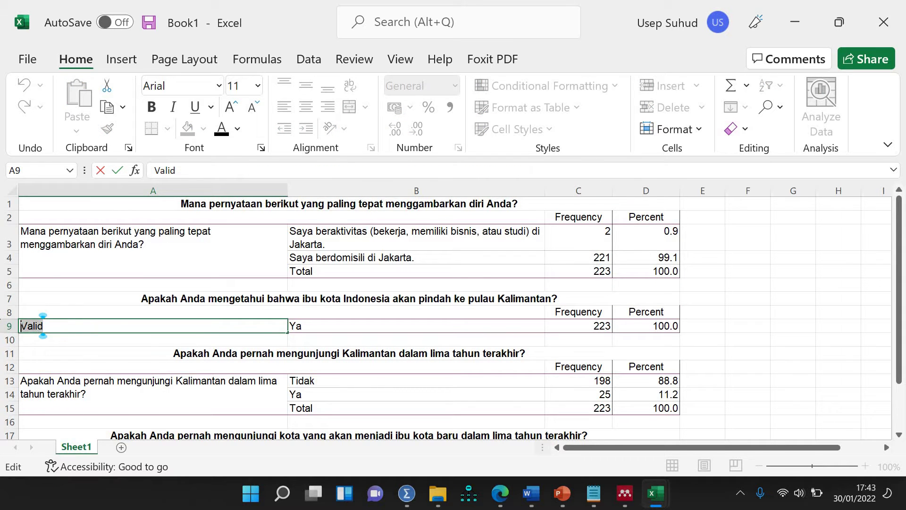
{"action": "left_click", "coordinate": [210, 302]}
{"action": "key", "text": "ctrl+c"}
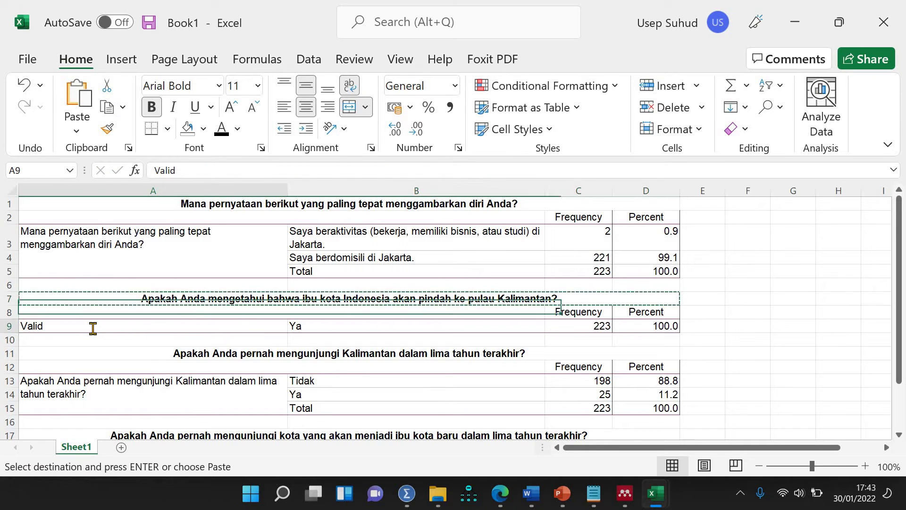
{"action": "double_click", "coordinate": [93, 329]}
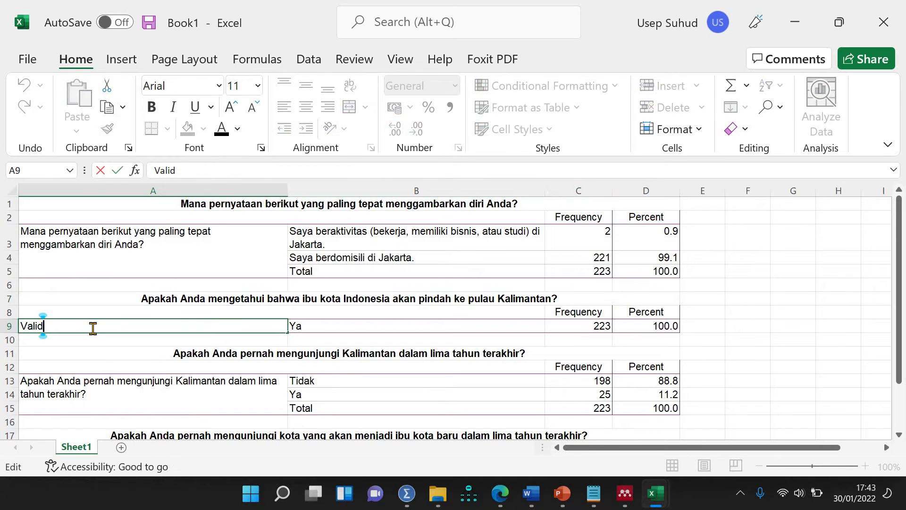
Clear the Valid label from cell A9 in the second table.
{"action": "left_click", "coordinate": [273, 298]}
{"action": "key", "text": "ctrl+c"}
{"action": "left_click", "coordinate": [78, 326]}
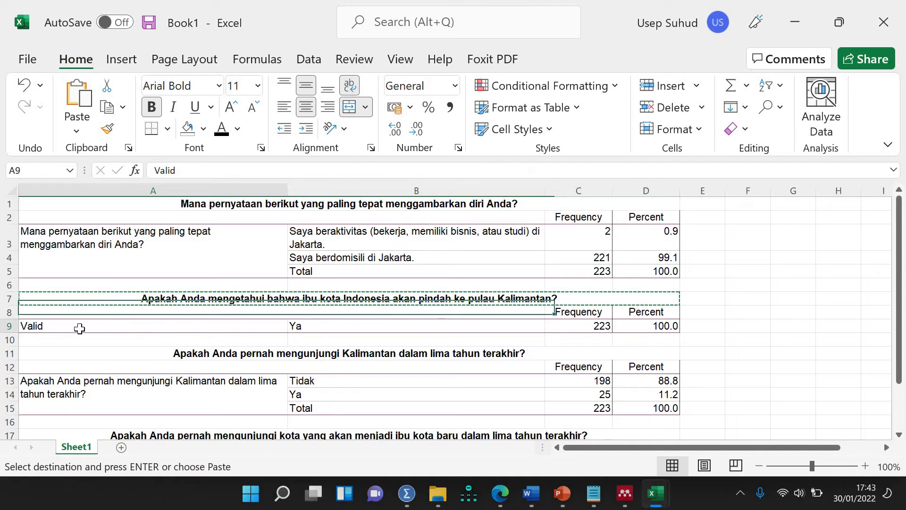
{"action": "key", "text": "BackSpace"}
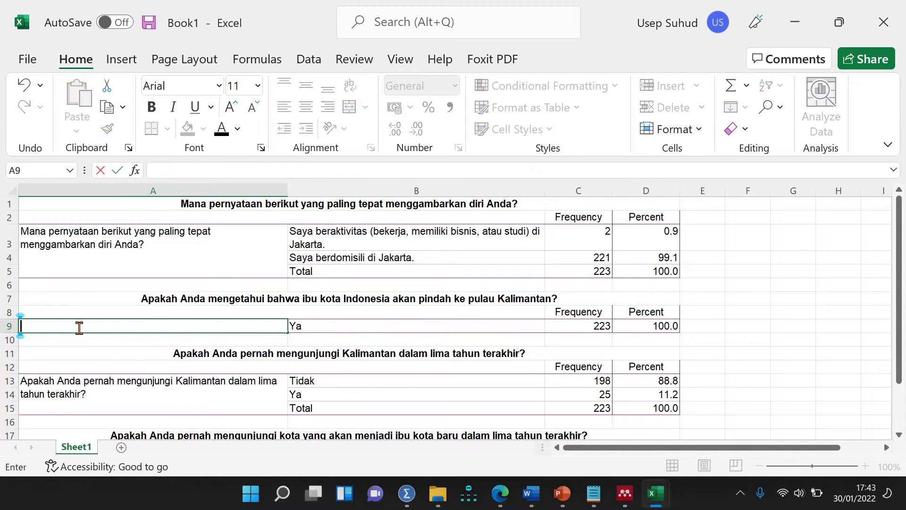
Try to paste a copy of the row 7 question title into the emptied cell A9.
{"action": "left_click", "coordinate": [161, 296]}
{"action": "right_click", "coordinate": [163, 297]}
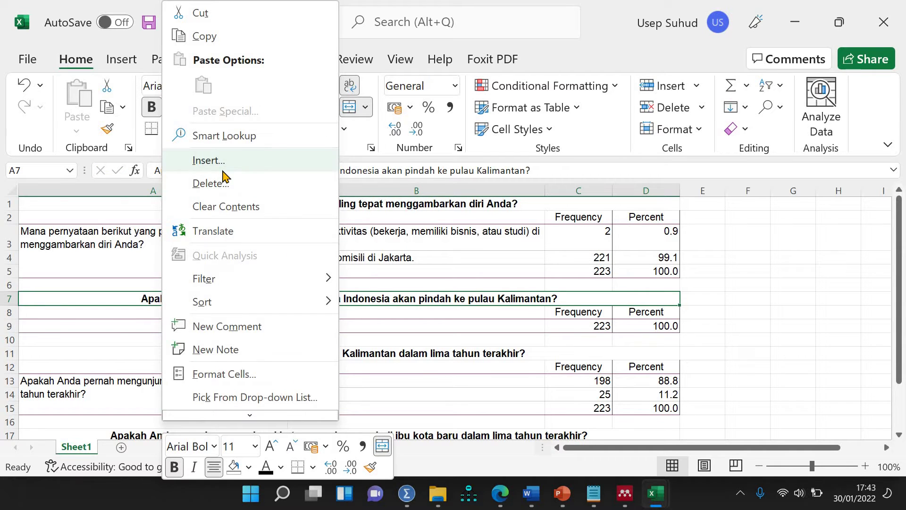
{"action": "left_click", "coordinate": [222, 39]}
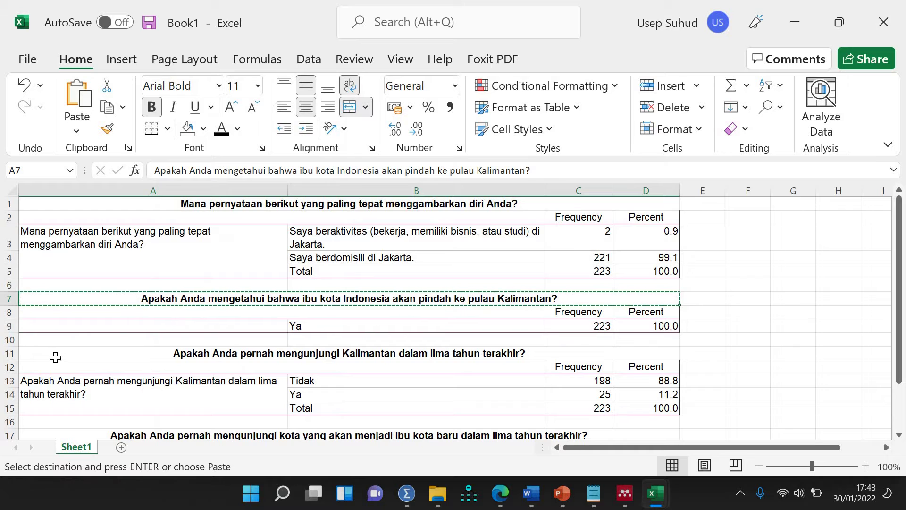
{"action": "left_click", "coordinate": [58, 328]}
{"action": "key", "text": "ctrl+v"}
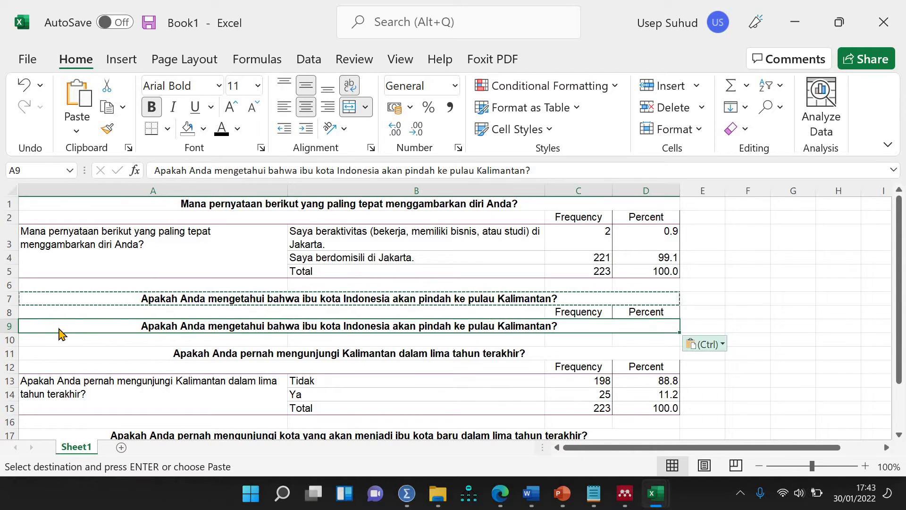
{"action": "key", "text": "ctrl"}
{"action": "key", "text": "Escape"}
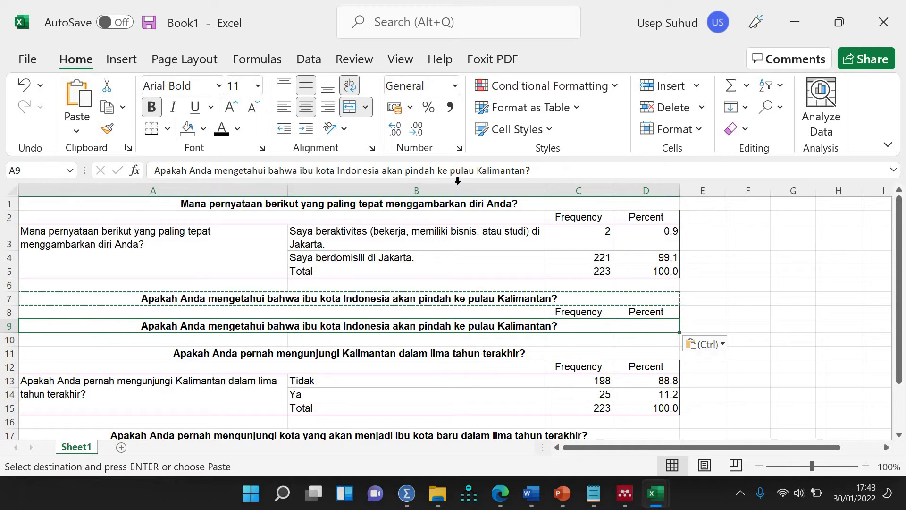
{"action": "key", "text": "Escape"}
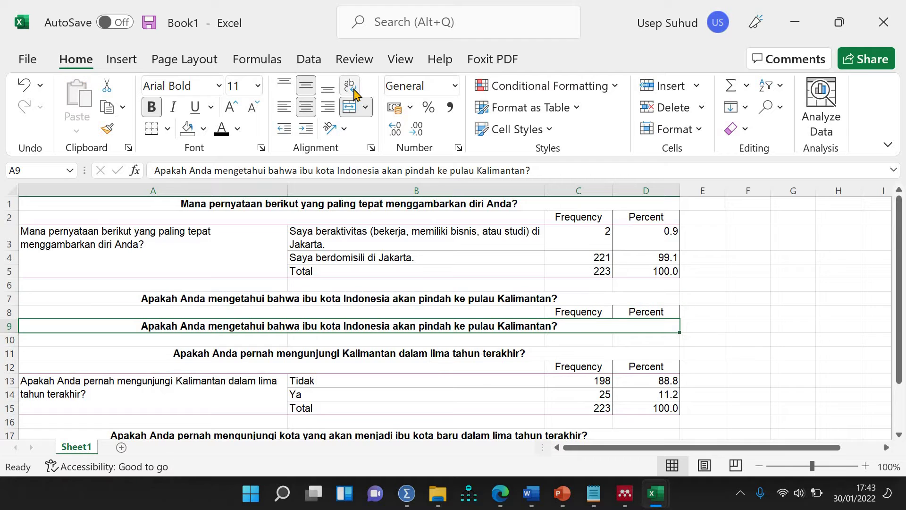
Undo the pasting of the question title in row 9.
{"action": "left_click", "coordinate": [153, 336]}
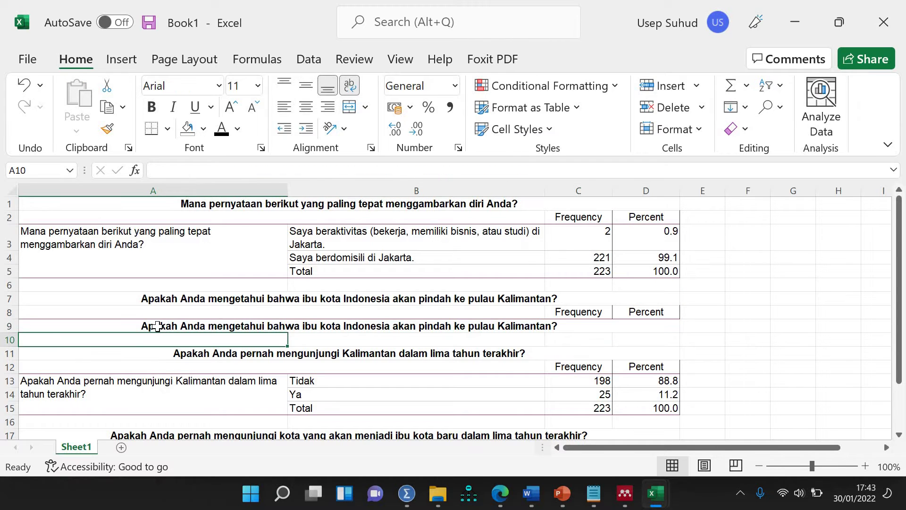
{"action": "left_click", "coordinate": [152, 326]}
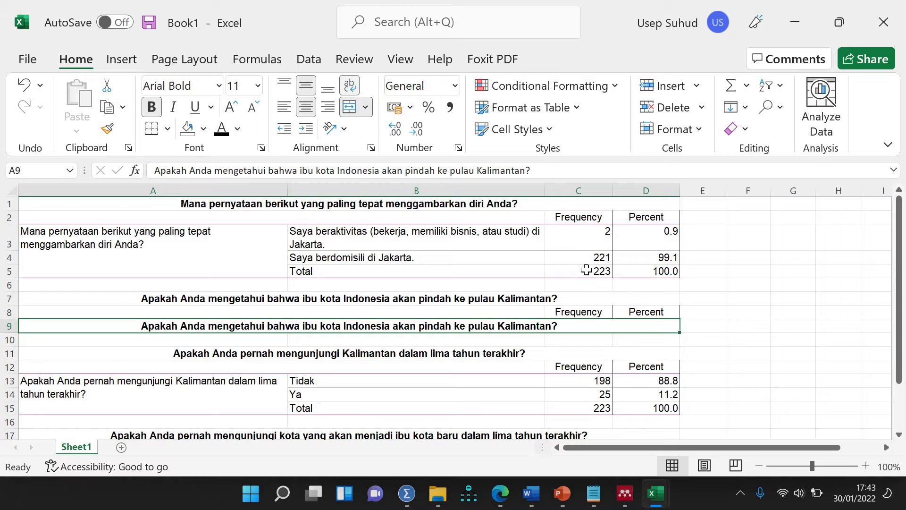
{"action": "left_click", "coordinate": [763, 343]}
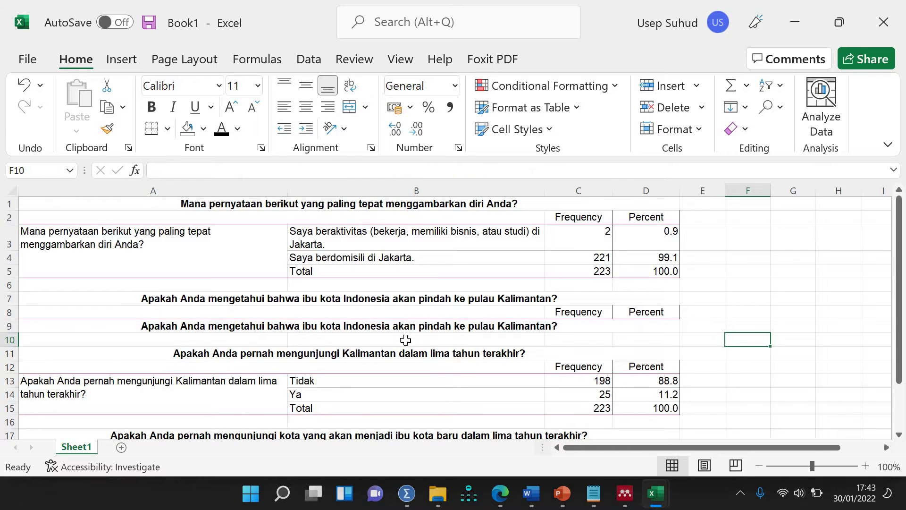
{"action": "key", "text": "Up"}
{"action": "key", "text": "Left"}
{"action": "key", "text": "Left"}
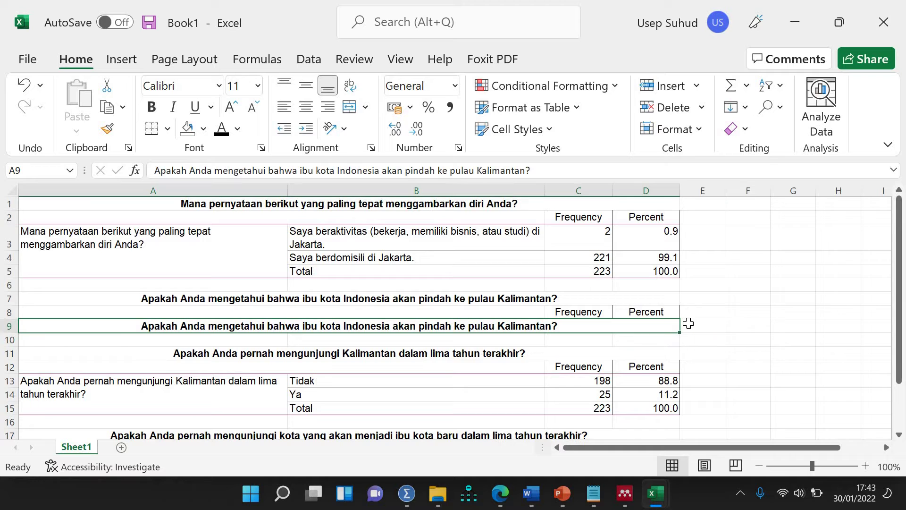
{"action": "key", "text": "ctrl+z"}
{"action": "key", "text": "ctrl+z"}
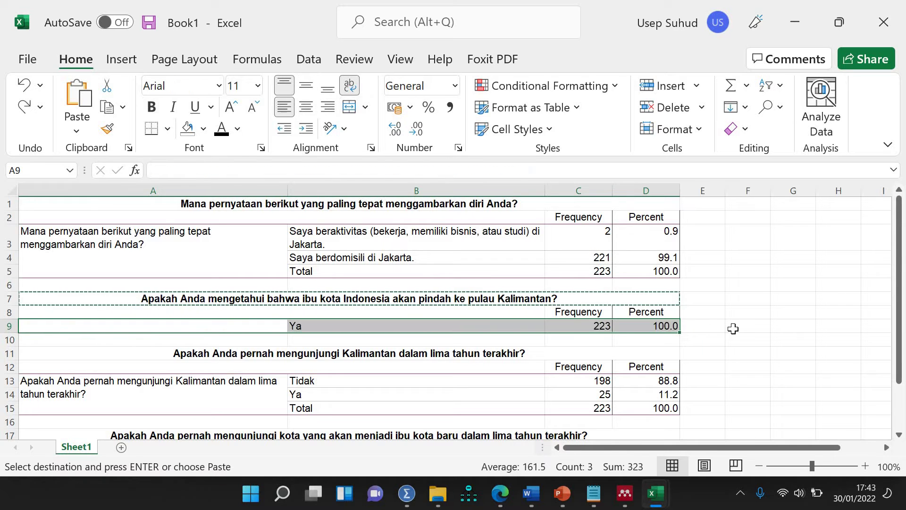
Copy only the text of the row 7 question title into the empty cell A9 of the second table.
{"action": "left_click", "coordinate": [746, 327]}
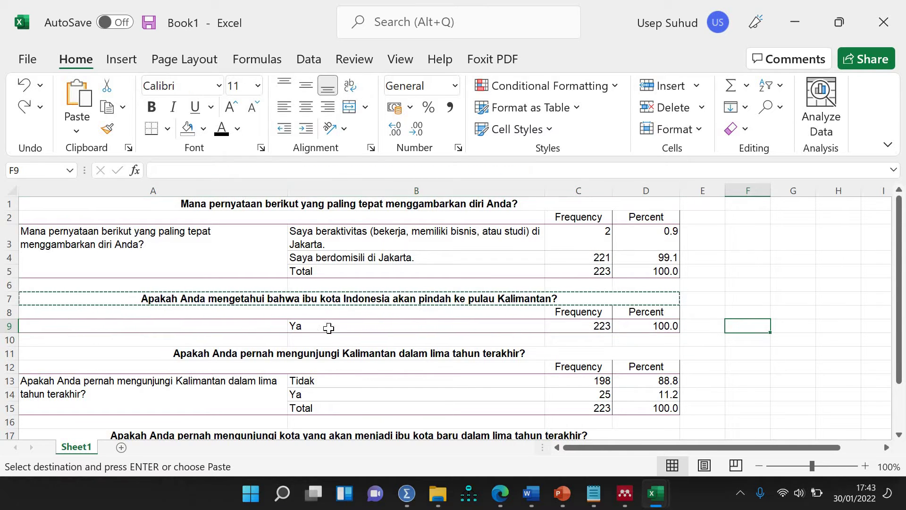
{"action": "left_click", "coordinate": [239, 324]}
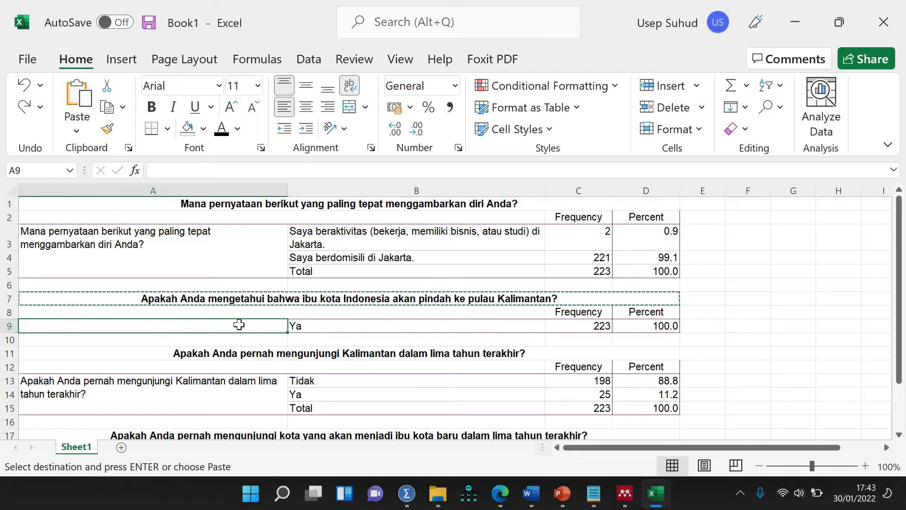
{"action": "left_click", "coordinate": [254, 296]}
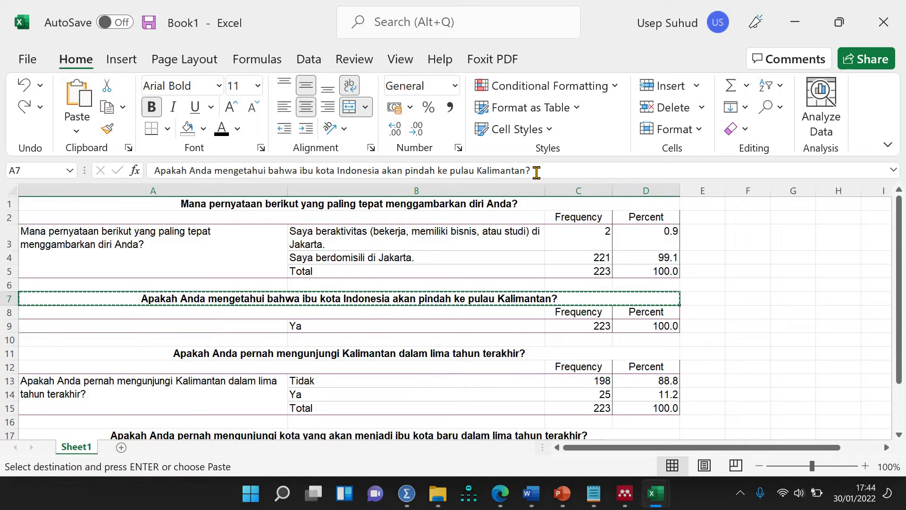
{"action": "left_click_drag", "start_coordinate": [536, 172], "coordinate": [110, 144]}
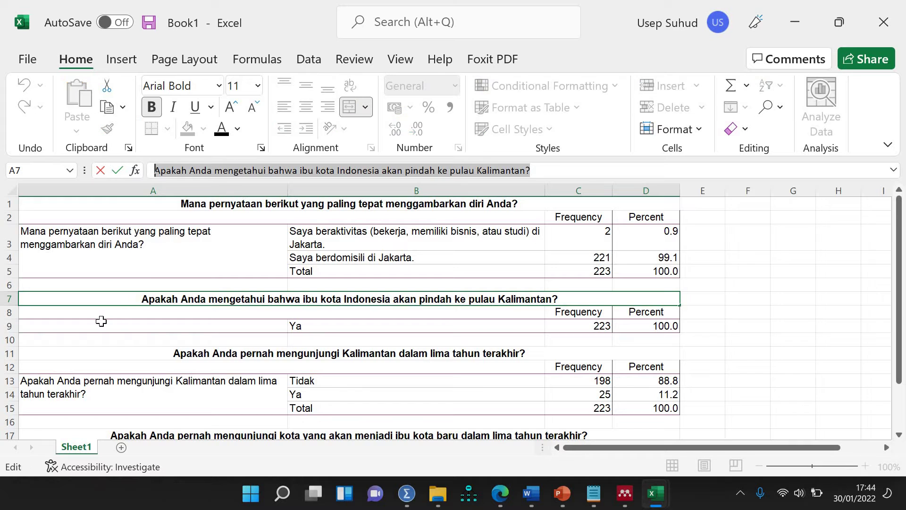
{"action": "key", "text": "ctrl+c"}
{"action": "left_click", "coordinate": [87, 326]}
{"action": "key", "text": "ctrl+v"}
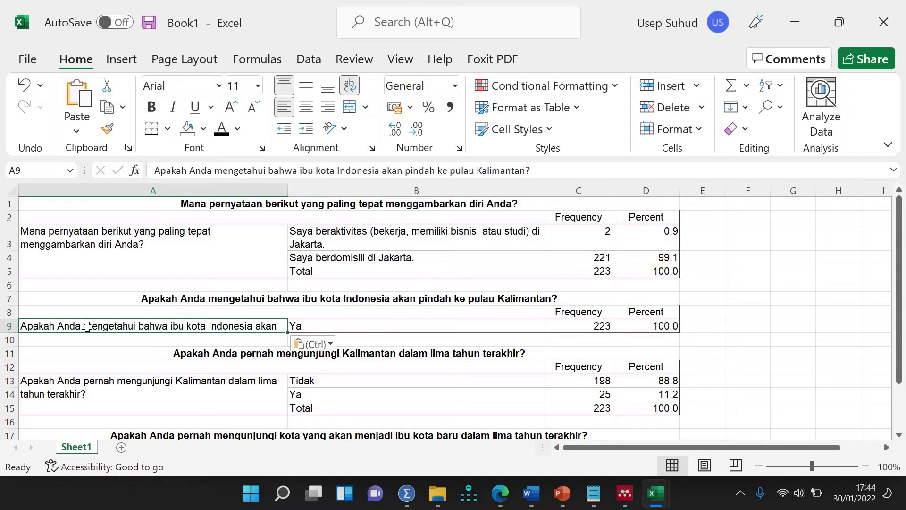
{"action": "left_click", "coordinate": [757, 323]}
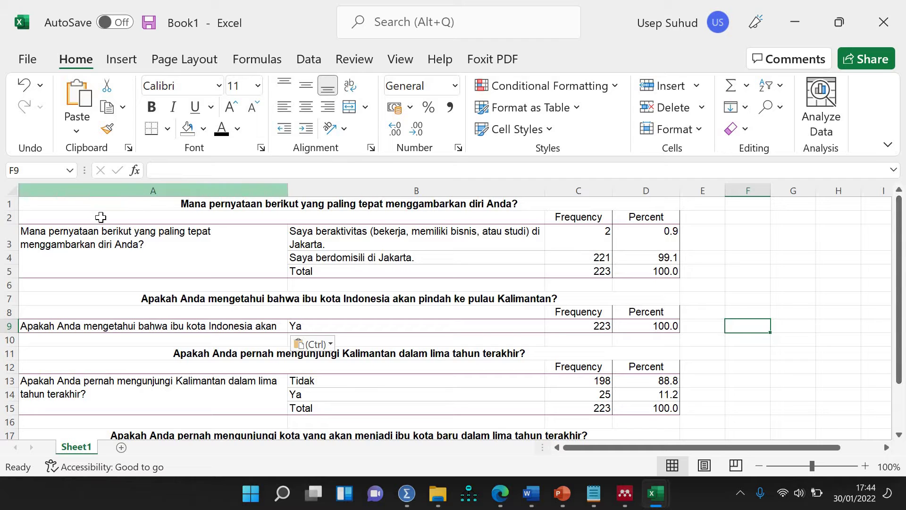
Clear the question titles above the first and second tables in rows 1 and 7.
{"action": "left_click", "coordinate": [7, 204]}
{"action": "key", "text": "Delete"}
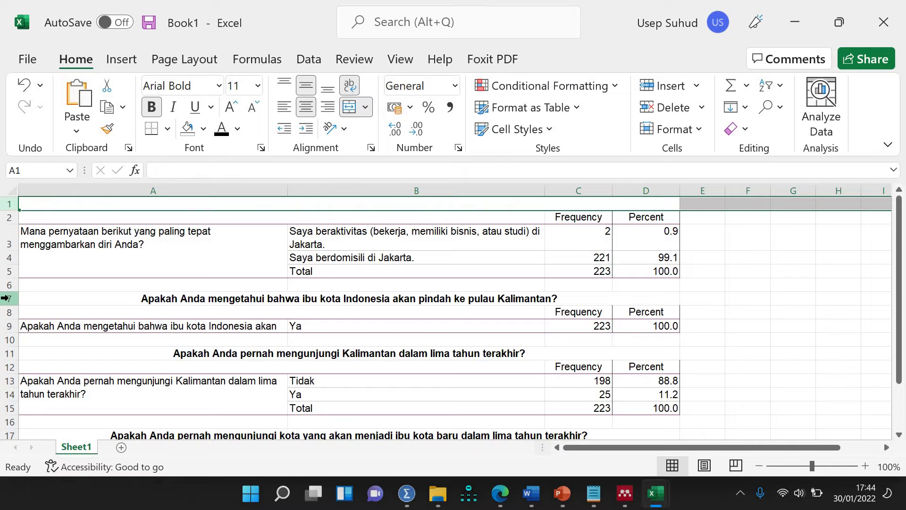
{"action": "left_click", "coordinate": [7, 298]}
{"action": "key", "text": "Delete"}
Copy the row 11 question title into A13 and the row 17 title into A19, replacing the Valid label.
{"action": "scroll", "coordinate": [27, 289], "scroll_direction": "down", "scroll_amount": 3}
{"action": "scroll", "coordinate": [29, 285], "scroll_direction": "up", "scroll_amount": 1}
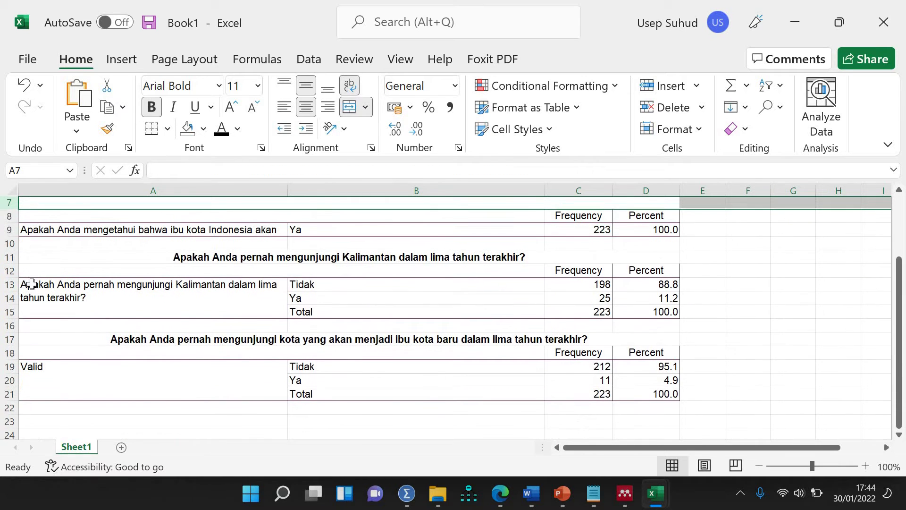
{"action": "left_click", "coordinate": [196, 259]}
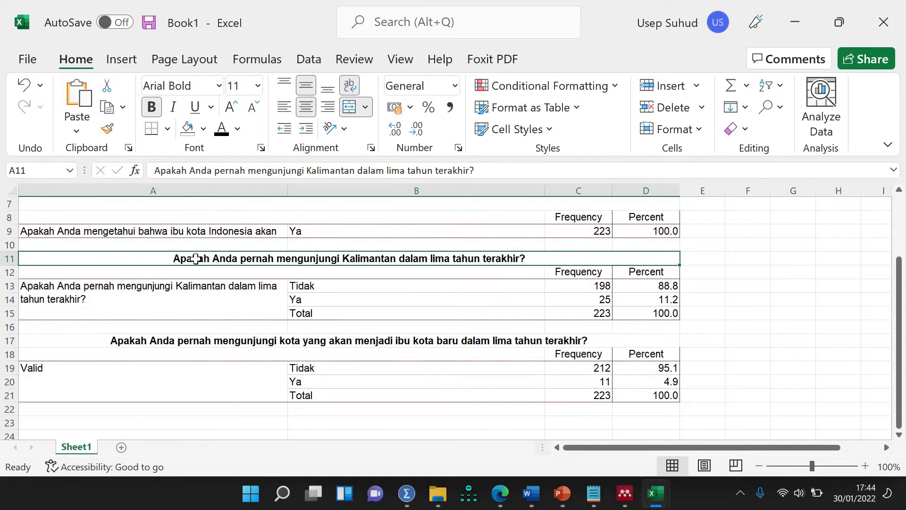
{"action": "key", "text": "ctrl+c"}
{"action": "left_click", "coordinate": [103, 297]}
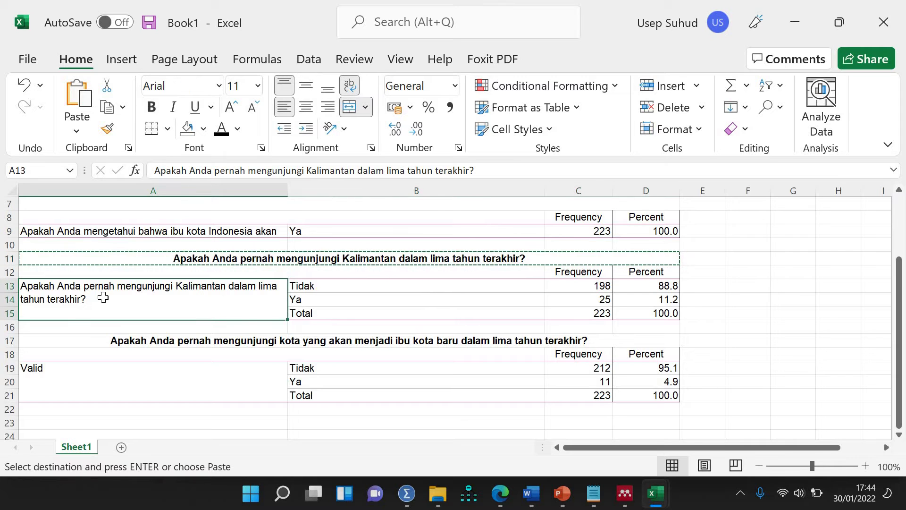
{"action": "key", "text": "ctrl+v"}
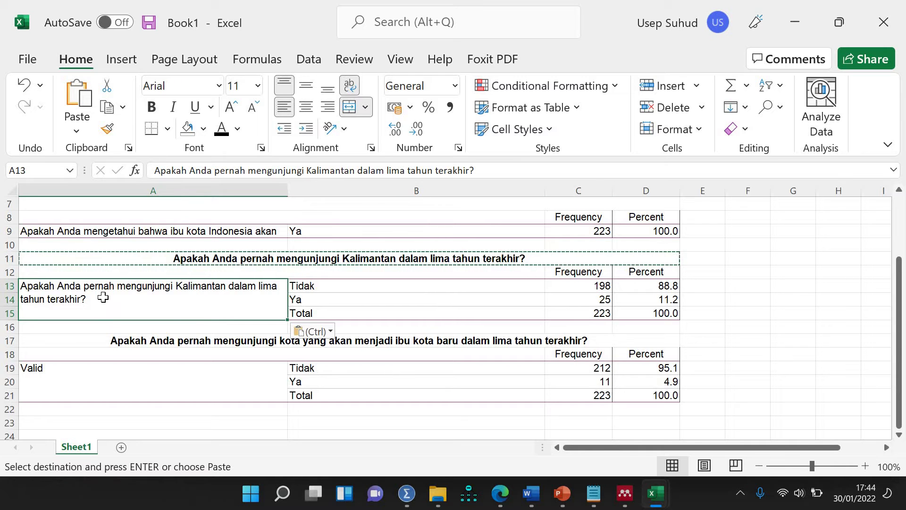
{"action": "left_click", "coordinate": [226, 342]}
{"action": "key", "text": "Escape"}
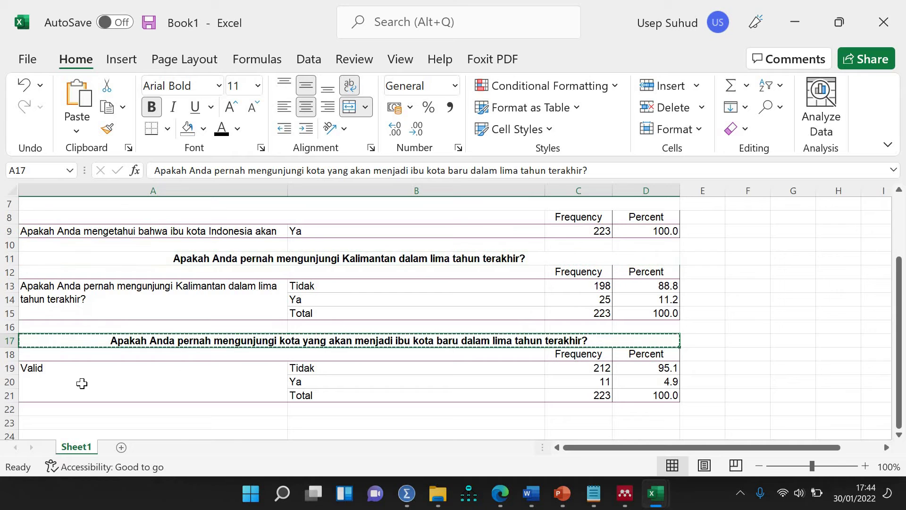
{"action": "key", "text": "ctrl+c"}
{"action": "left_click", "coordinate": [82, 383]}
{"action": "key", "text": "ctrl+v"}
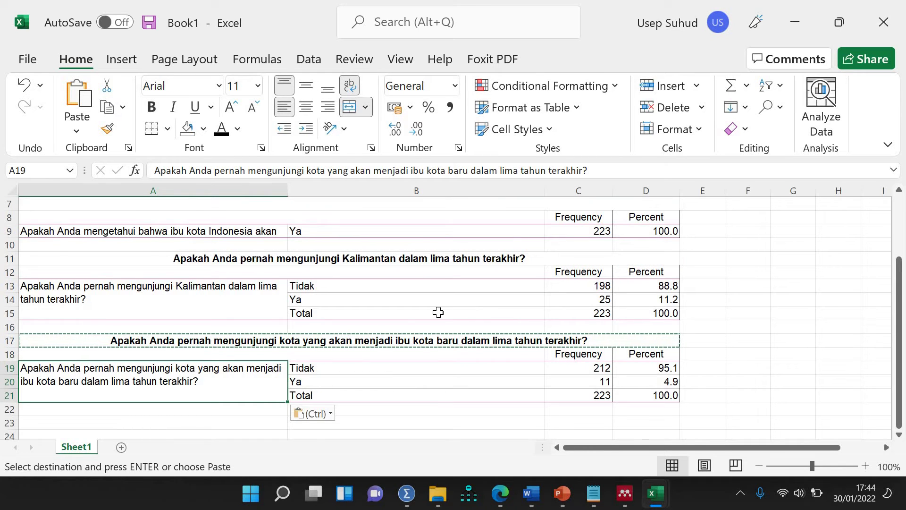
{"action": "key", "text": "Right"}
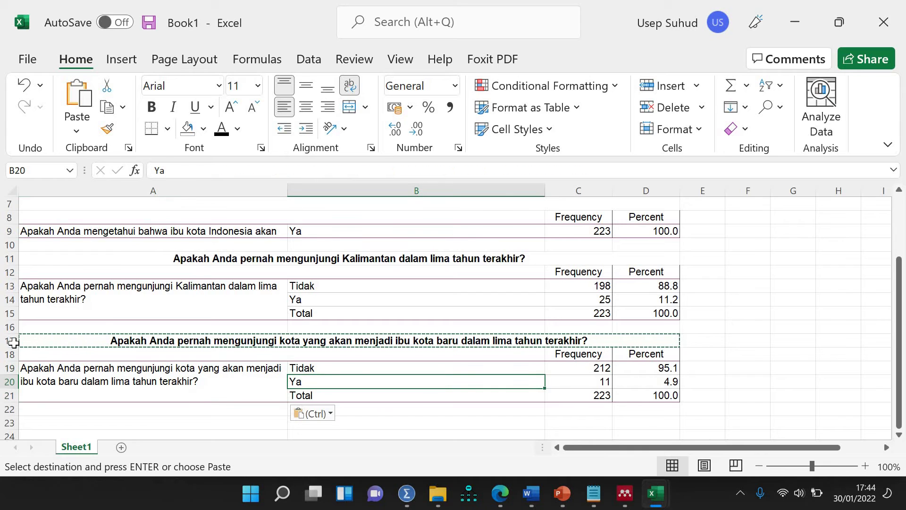
Clear the question titles above the fourth and third tables in rows 17 and 11.
{"action": "left_click", "coordinate": [9, 341]}
{"action": "left_click_drag", "start_coordinate": [10, 341], "coordinate": [9, 340]}
{"action": "key", "text": "Delete"}
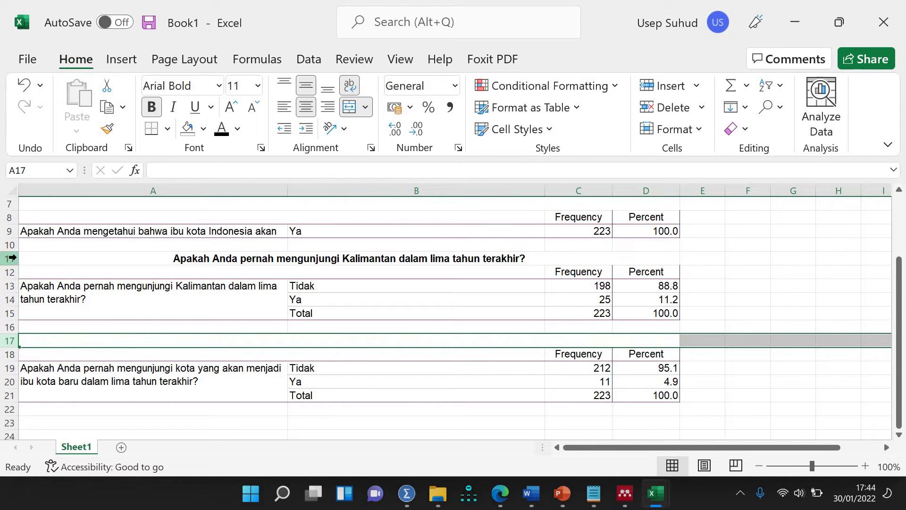
{"action": "left_click", "coordinate": [13, 258]}
{"action": "key", "text": "Delete"}
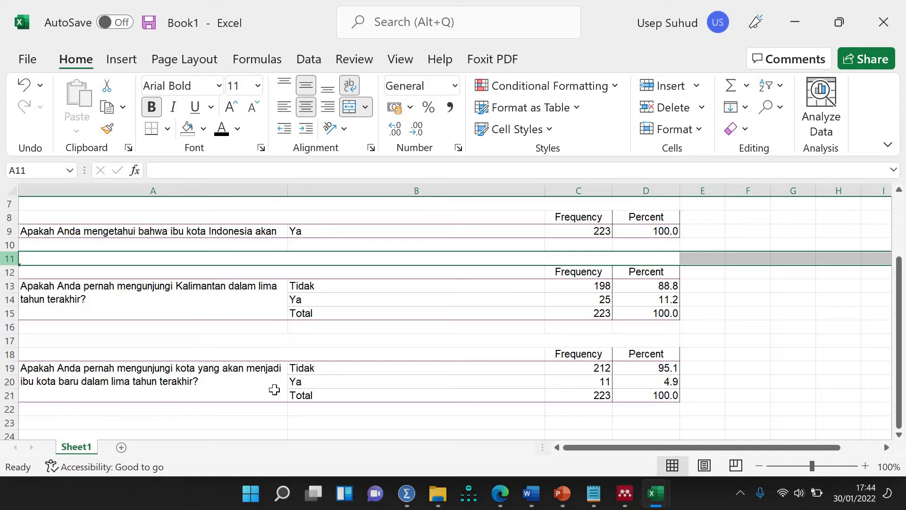
{"action": "key", "text": "ctrl+z"}
{"action": "key", "text": "ctrl+y"}
Narrow column B to about the width of column C and apply all borders to the range A2:D21.
{"action": "left_click", "coordinate": [533, 326]}
{"action": "left_click_drag", "start_coordinate": [512, 198], "coordinate": [354, 212]}
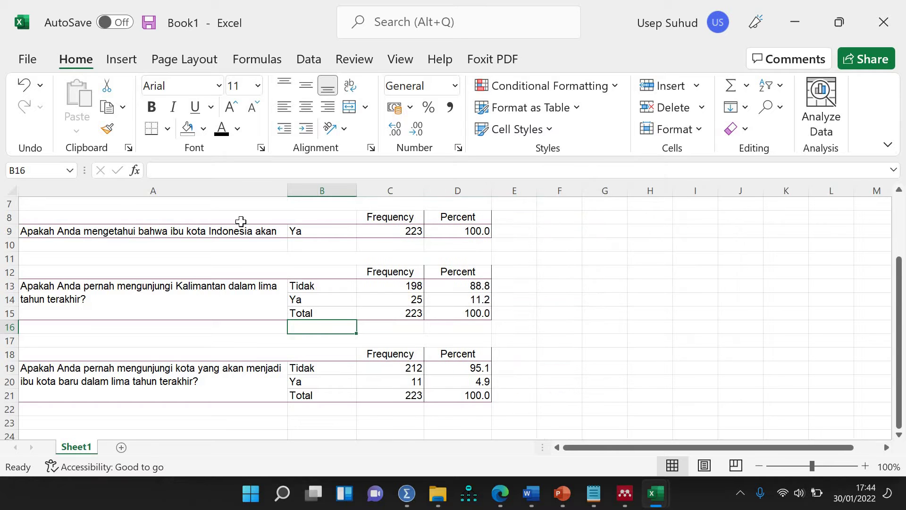
{"action": "scroll", "coordinate": [192, 242], "scroll_direction": "up", "scroll_amount": 2}
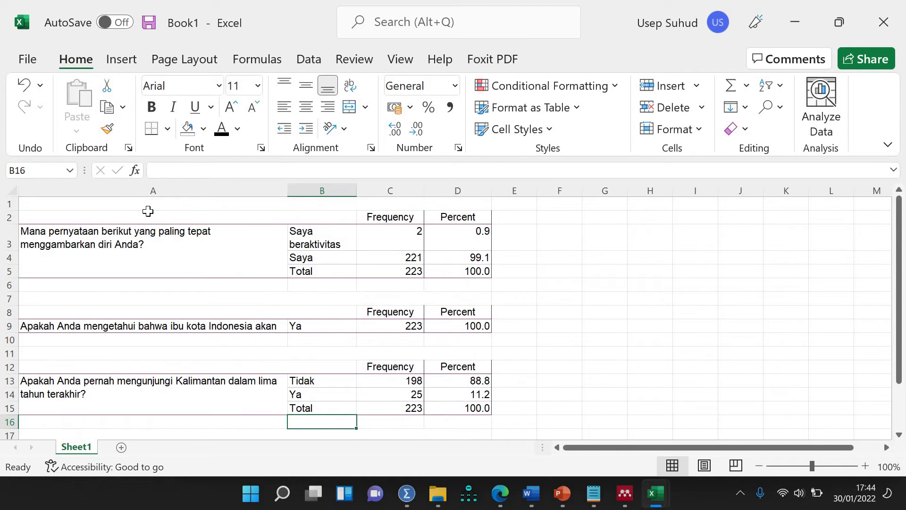
{"action": "left_click_drag", "start_coordinate": [126, 215], "coordinate": [410, 354]}
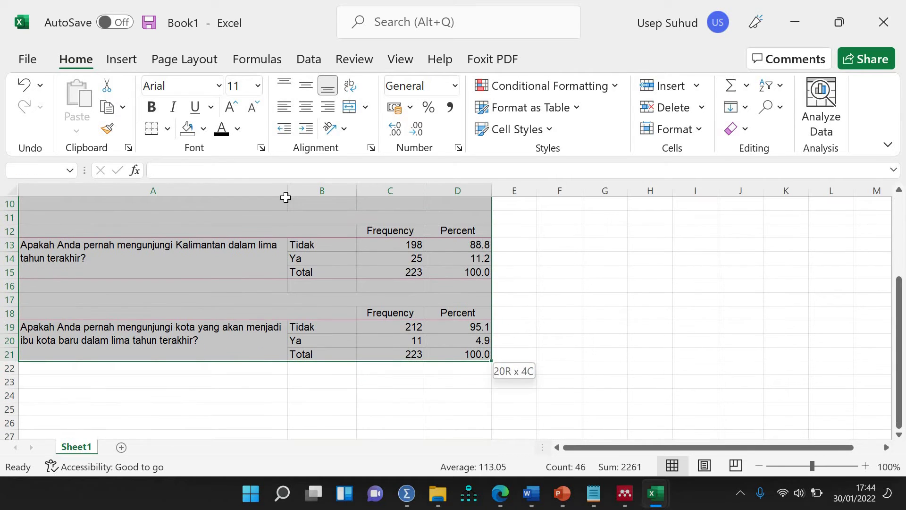
{"action": "left_click", "coordinate": [167, 136]}
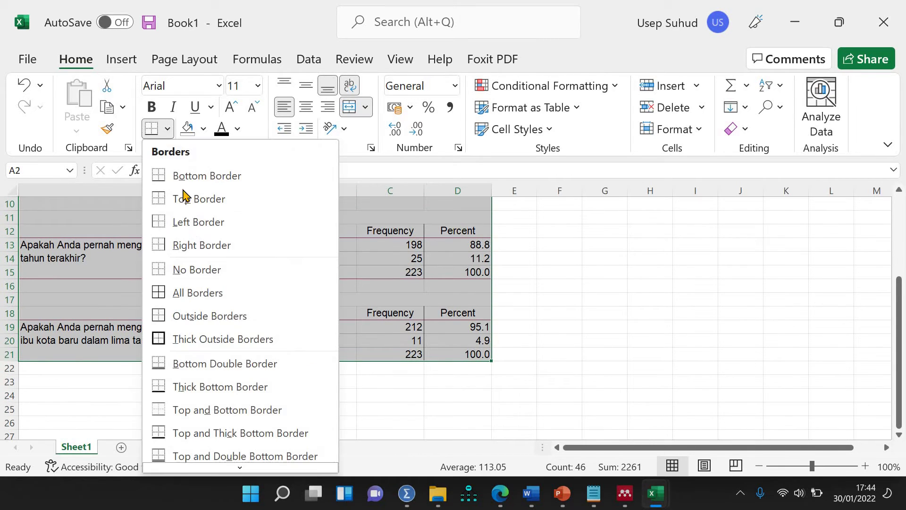
{"action": "left_click", "coordinate": [196, 291]}
{"action": "scroll", "coordinate": [337, 291], "scroll_direction": "up", "scroll_amount": 2}
{"action": "scroll", "coordinate": [338, 292], "scroll_direction": "up", "scroll_amount": 1}
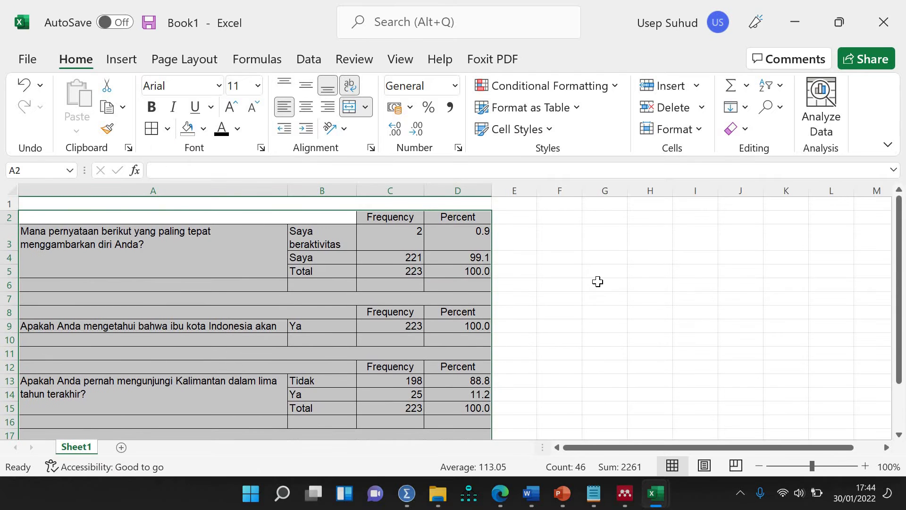
Copy the bordered range A2:D21 and paste it into the blank Document1 in Word.
{"action": "key", "text": "ctrl+c"}
{"action": "left_click", "coordinate": [531, 493]}
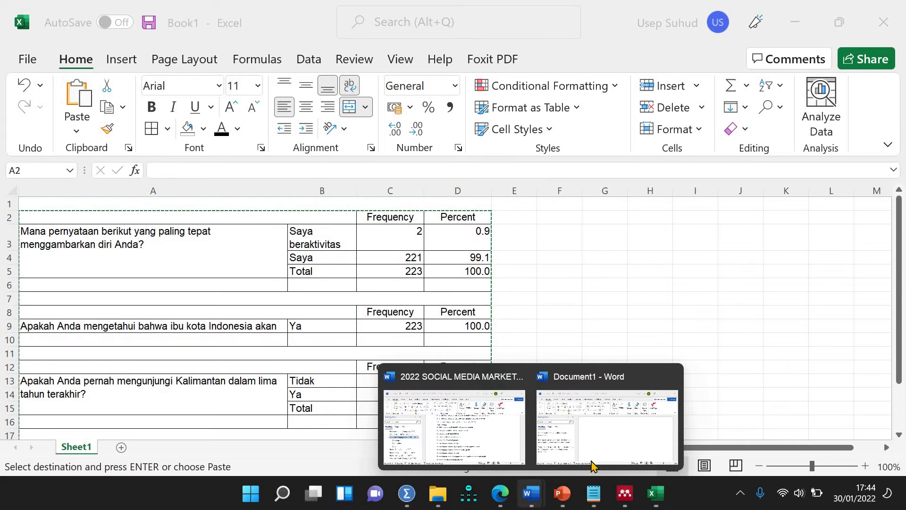
{"action": "left_click", "coordinate": [606, 425]}
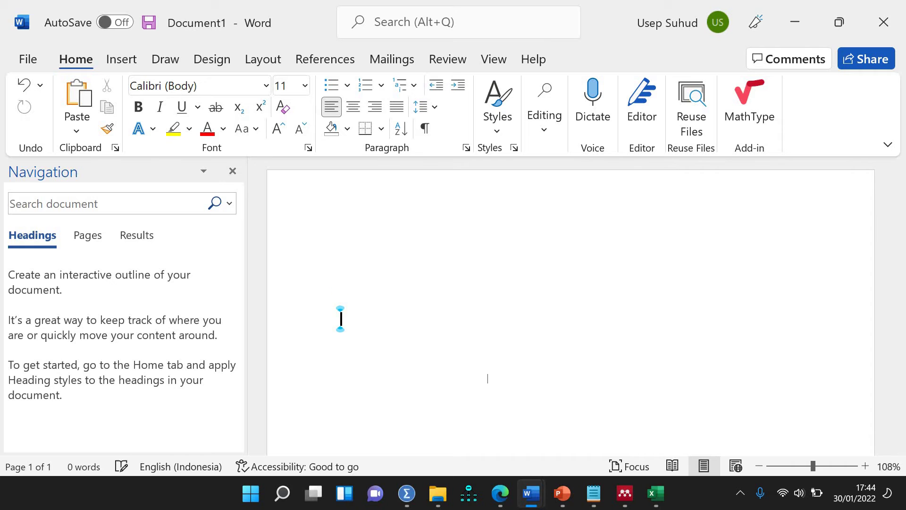
{"action": "key", "text": "ctrl+v"}
AutoFit the whole pasted frequency table to the window width.
{"action": "scroll", "coordinate": [443, 285], "scroll_direction": "up", "scroll_amount": 6}
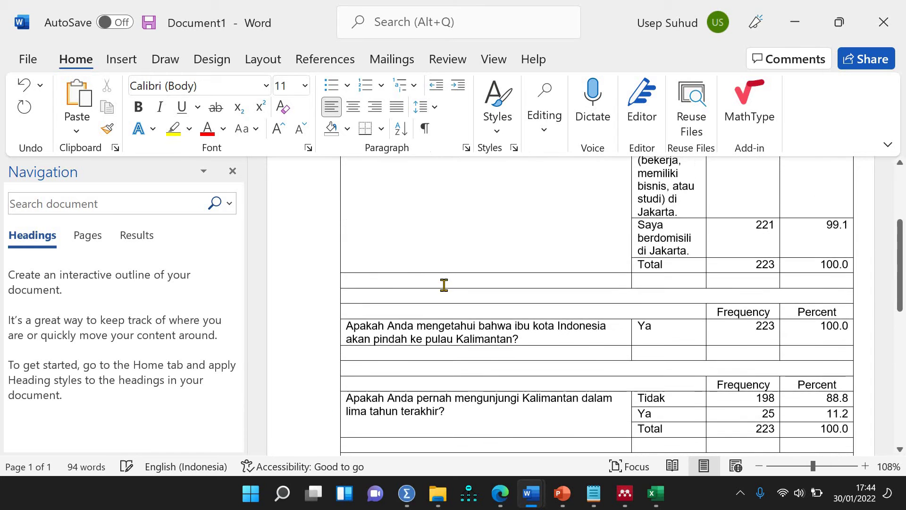
{"action": "scroll", "coordinate": [345, 255], "scroll_direction": "up", "scroll_amount": 1}
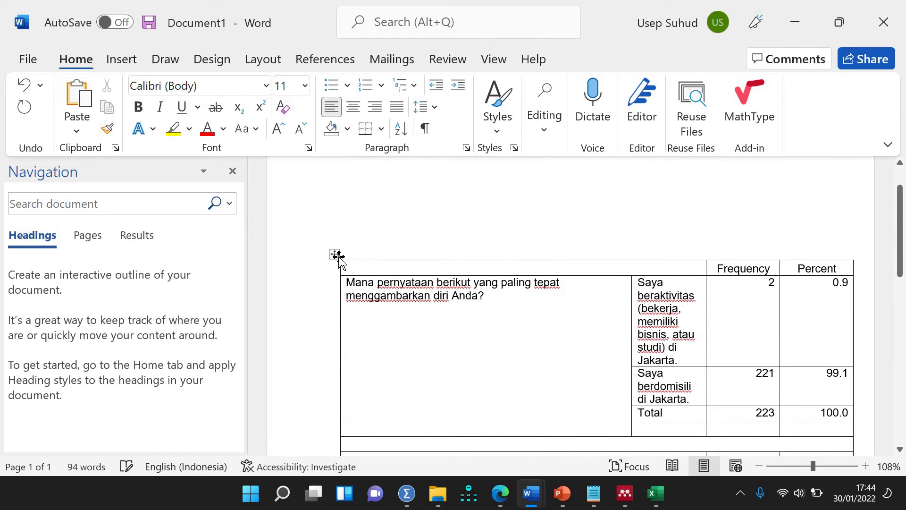
{"action": "left_click", "coordinate": [336, 254]}
{"action": "right_click", "coordinate": [336, 255]}
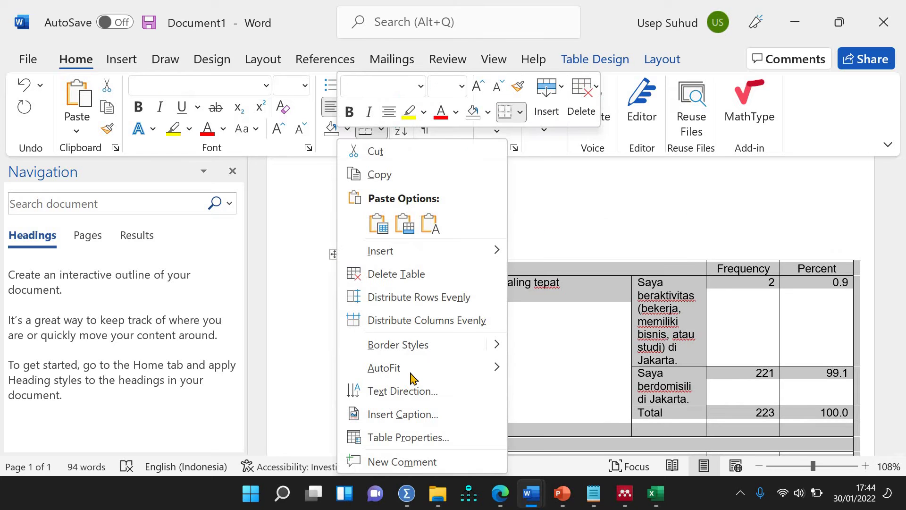
{"action": "mouse_move", "coordinate": [481, 367]}
{"action": "left_click", "coordinate": [546, 390]}
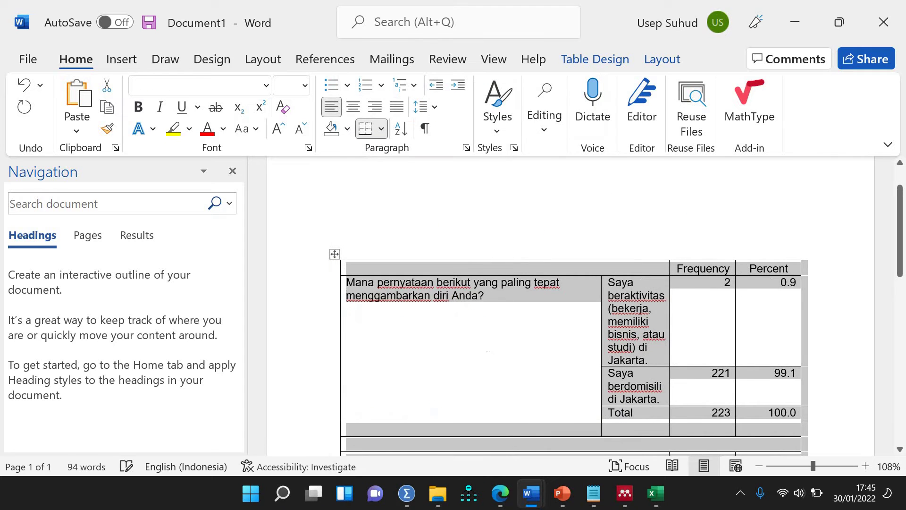
Narrow the table's question column so that the answer column beside it becomes wider.
{"action": "left_click", "coordinate": [601, 301]}
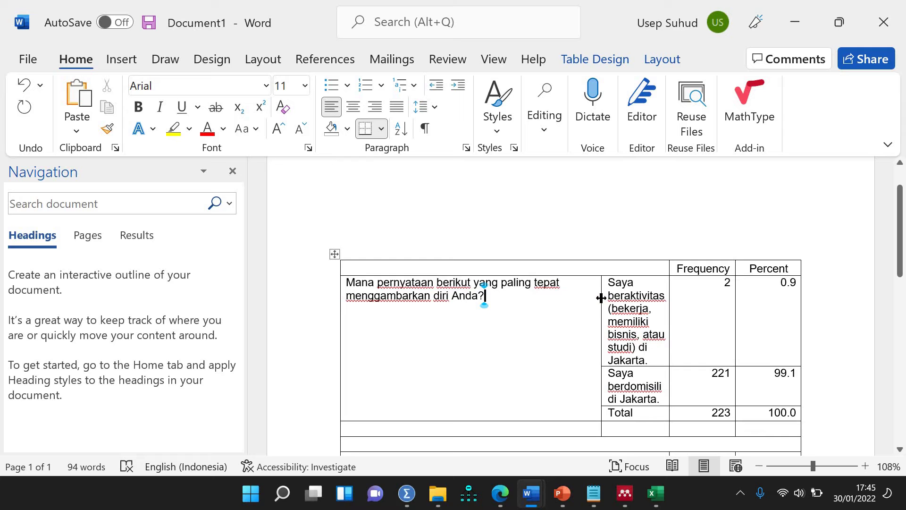
{"action": "left_click_drag", "start_coordinate": [542, 297], "coordinate": [521, 296]}
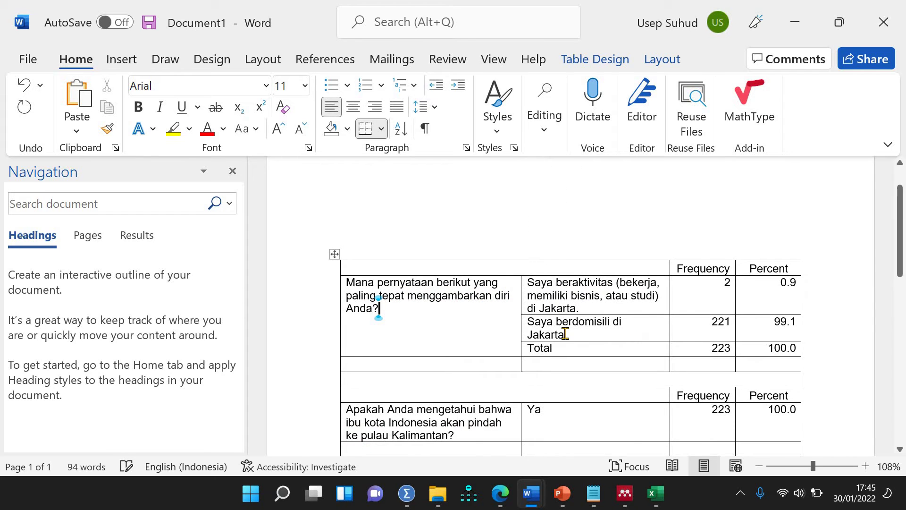
{"action": "scroll", "coordinate": [565, 332], "scroll_direction": "down", "scroll_amount": 3}
{"action": "scroll", "coordinate": [565, 333], "scroll_direction": "down", "scroll_amount": 5}
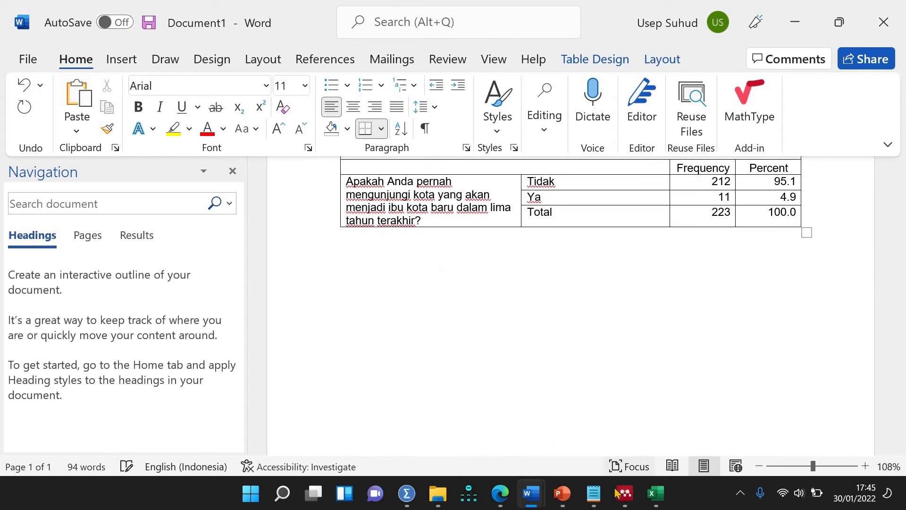
Switch to the SPSS output viewer, open the Frequencies dialog and remove all four screening questions from the variables to analyse.
{"action": "mouse_move", "coordinate": [407, 494]}
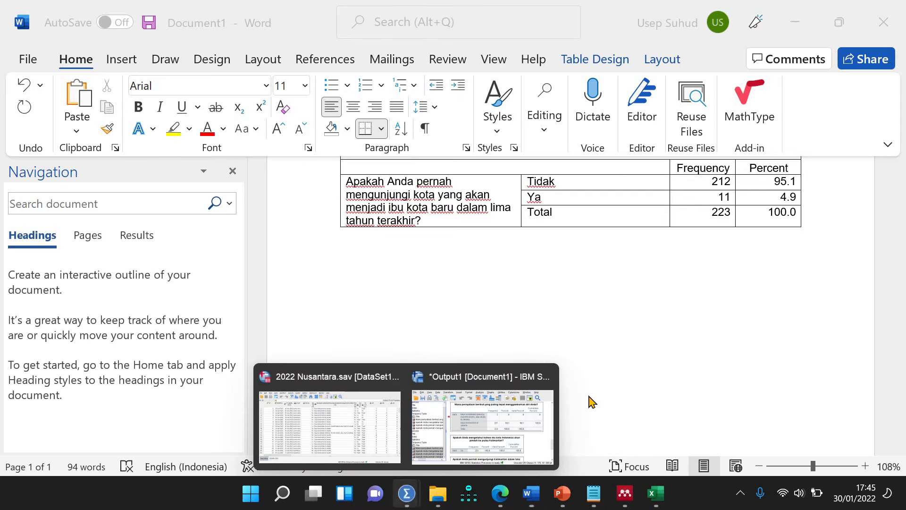
{"action": "left_click", "coordinate": [519, 406]}
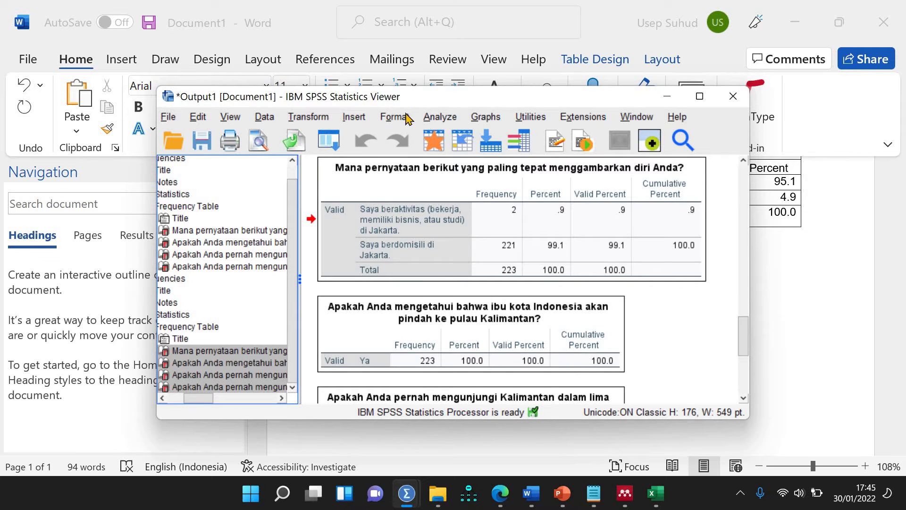
{"action": "left_click", "coordinate": [450, 120]}
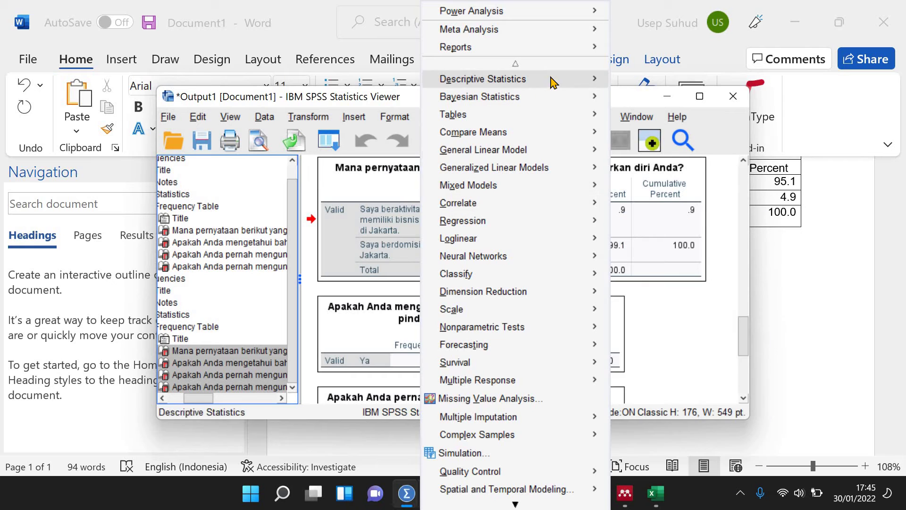
{"action": "mouse_move", "coordinate": [564, 83]}
{"action": "left_click", "coordinate": [650, 83]}
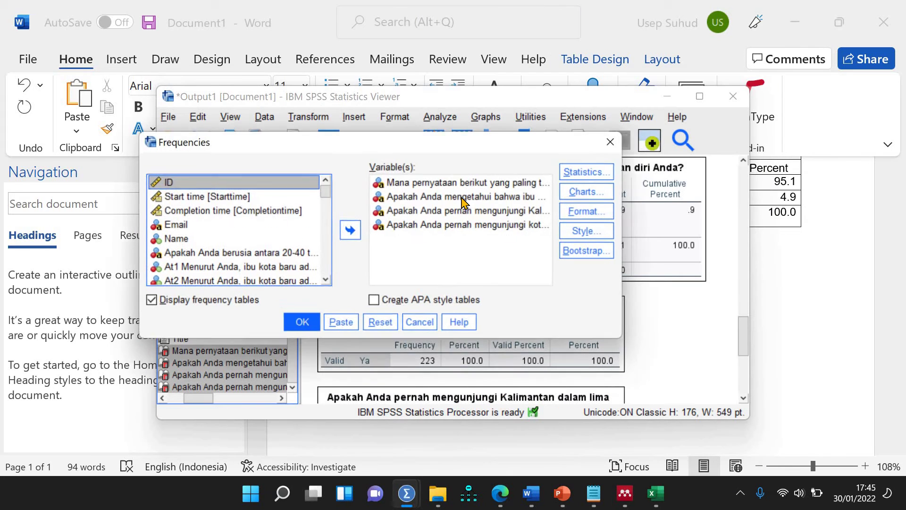
{"action": "left_click", "coordinate": [449, 203]}
{"action": "key", "text": "ctrl+a"}
{"action": "left_click", "coordinate": [351, 230]}
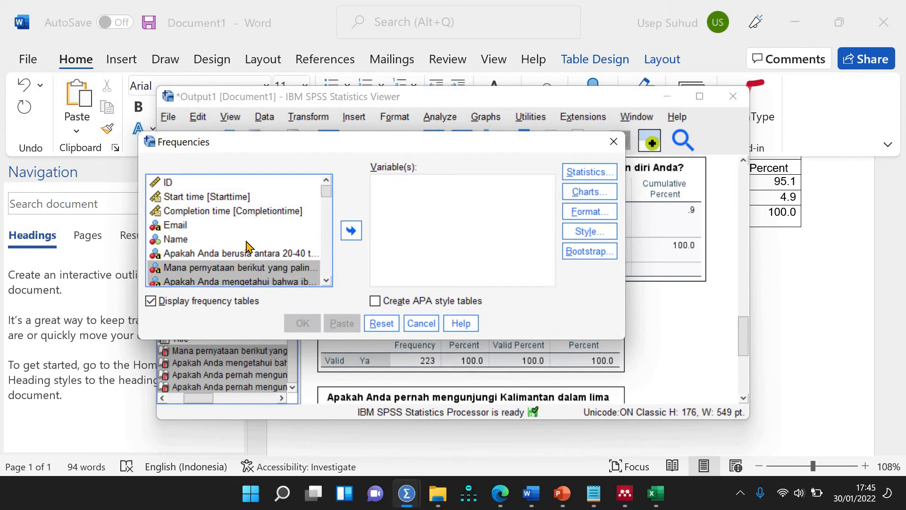
Add the five profile variables from Jenis kelamin [Sex] to Tingkat pendidikan yang telah ditamatkan and run Frequencies on them.
{"action": "scroll", "coordinate": [246, 245], "scroll_direction": "down", "scroll_amount": 5}
{"action": "scroll", "coordinate": [246, 245], "scroll_direction": "down", "scroll_amount": 8}
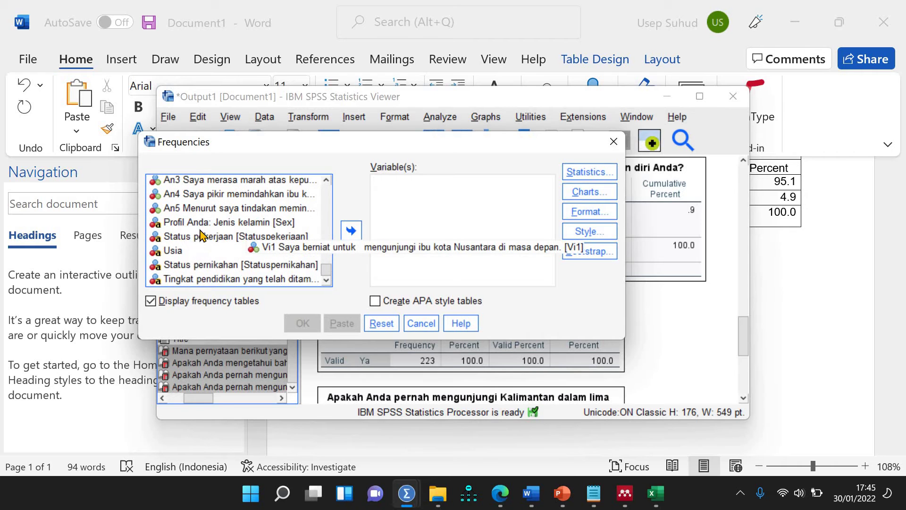
{"action": "left_click", "coordinate": [203, 222]}
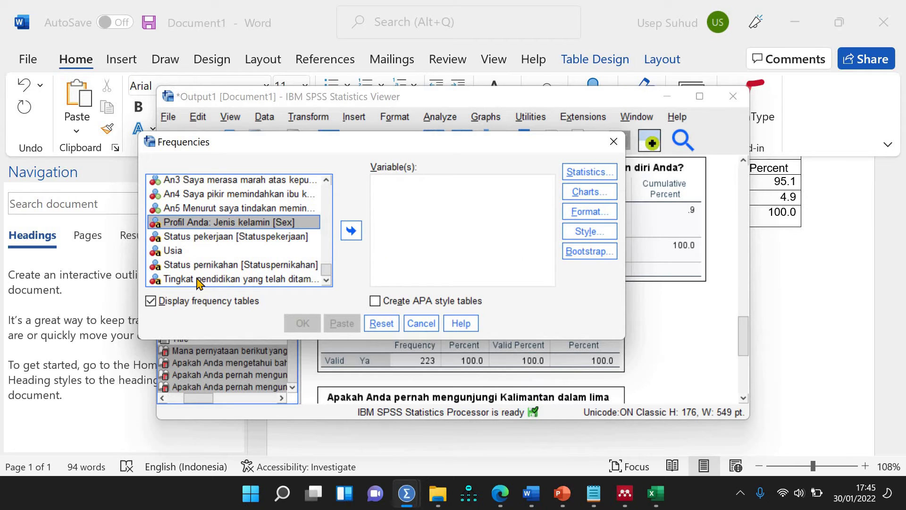
{"action": "left_click", "coordinate": [220, 278], "text": "shift"}
{"action": "left_click", "coordinate": [351, 233]}
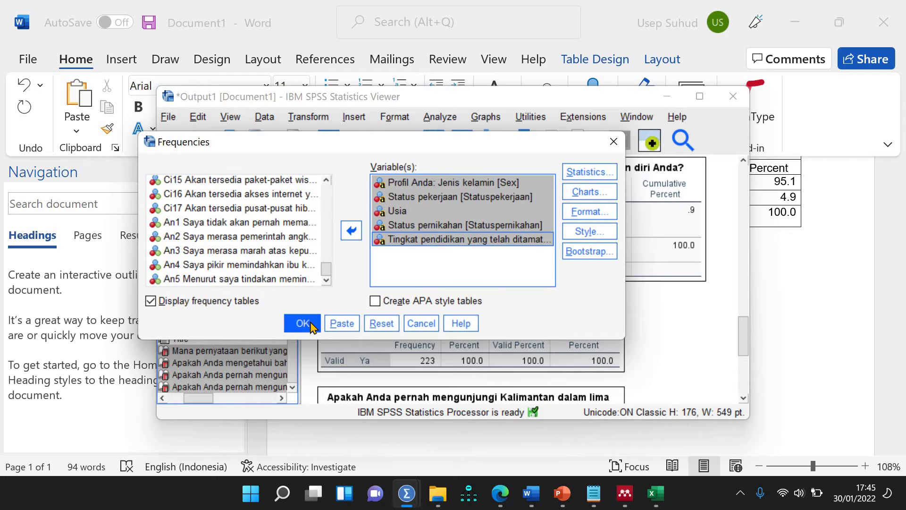
{"action": "left_click", "coordinate": [302, 324]}
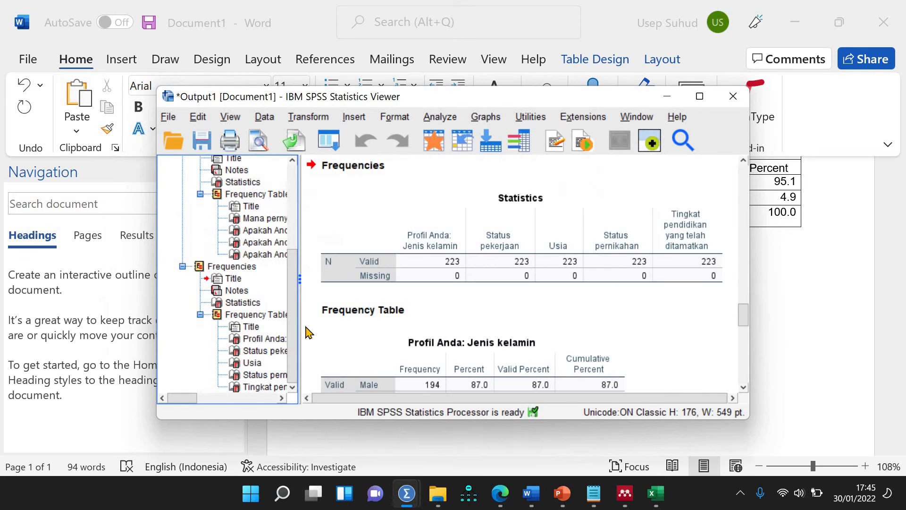
Copy the five new profile frequency tables from the SPSS output and paste them into a new sheet of the Excel workbook Book1.
{"action": "left_click", "coordinate": [253, 340]}
{"action": "left_click", "coordinate": [226, 386], "text": "shift"}
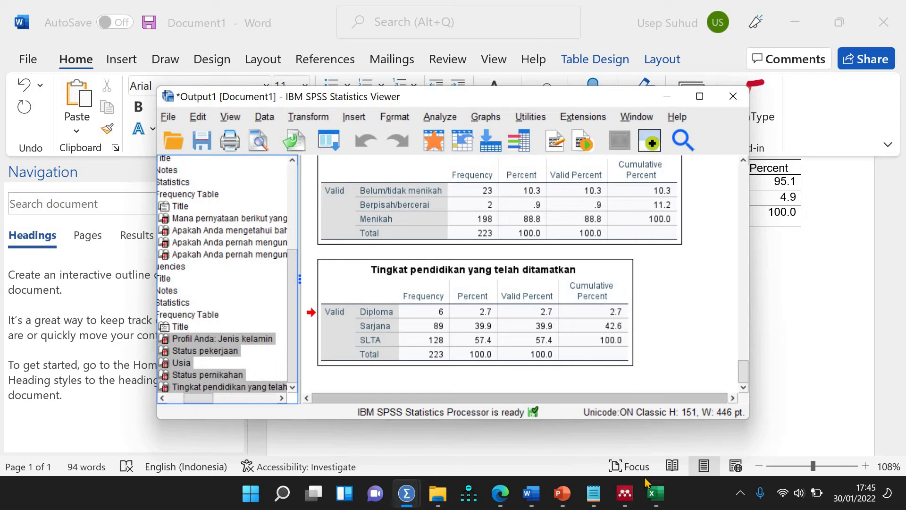
{"action": "left_click", "coordinate": [655, 493]}
{"action": "left_click", "coordinate": [731, 425]}
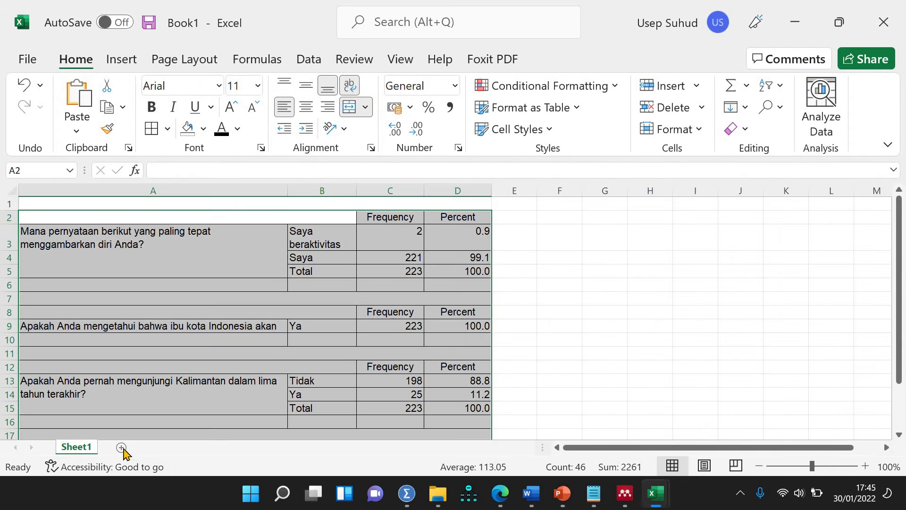
{"action": "key", "text": "shift+F11"}
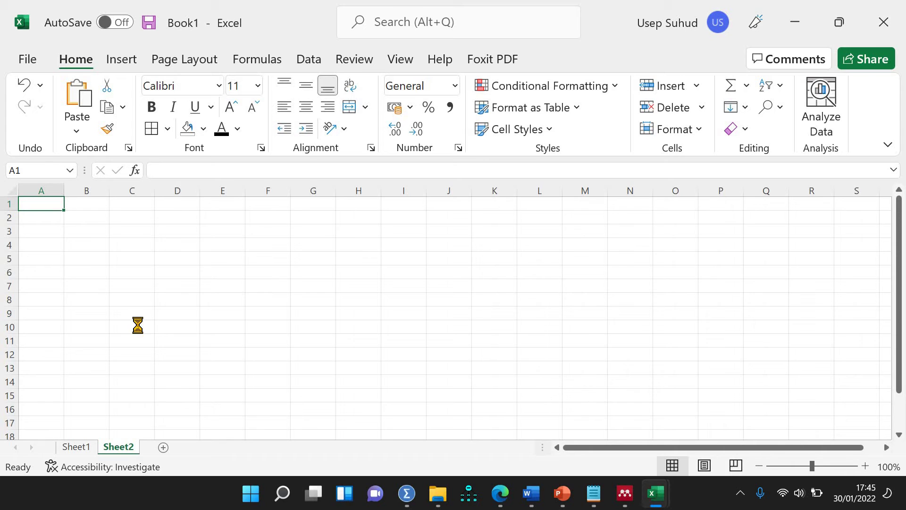
{"action": "key", "text": "ctrl+v"}
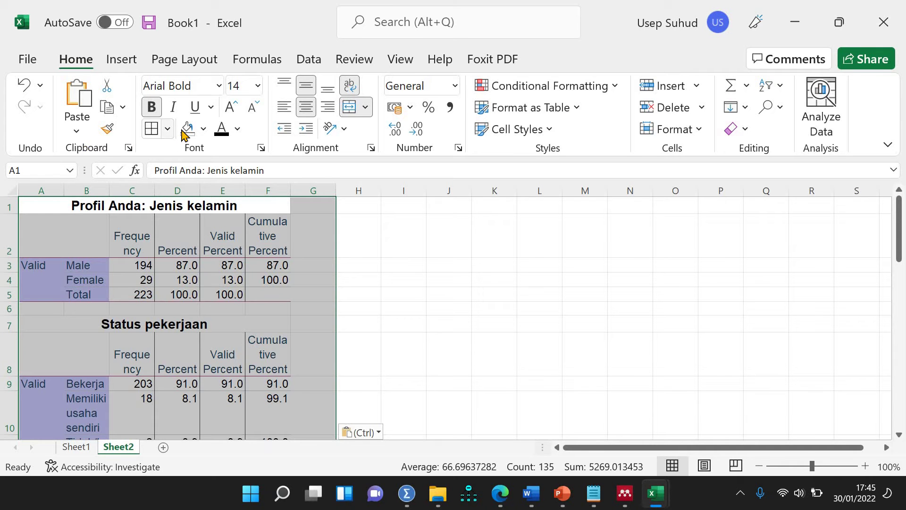
Remove the fill colour from the pasted tables and widen columns B to F so that their labels fit.
{"action": "left_click", "coordinate": [376, 293]}
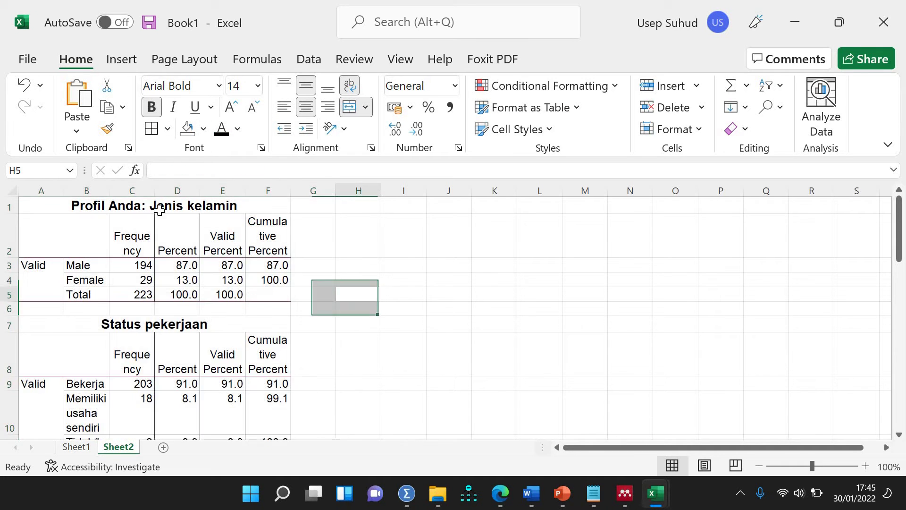
{"action": "left_click_drag", "start_coordinate": [164, 190], "coordinate": [381, 190]}
{"action": "left_click_drag", "start_coordinate": [381, 191], "coordinate": [405, 192]}
{"action": "left_click_drag", "start_coordinate": [510, 255], "coordinate": [453, 283]}
Delete columns E and F, which hold Valid Percent and Cumulative Percent.
{"action": "left_click_drag", "start_coordinate": [381, 191], "coordinate": [427, 188]}
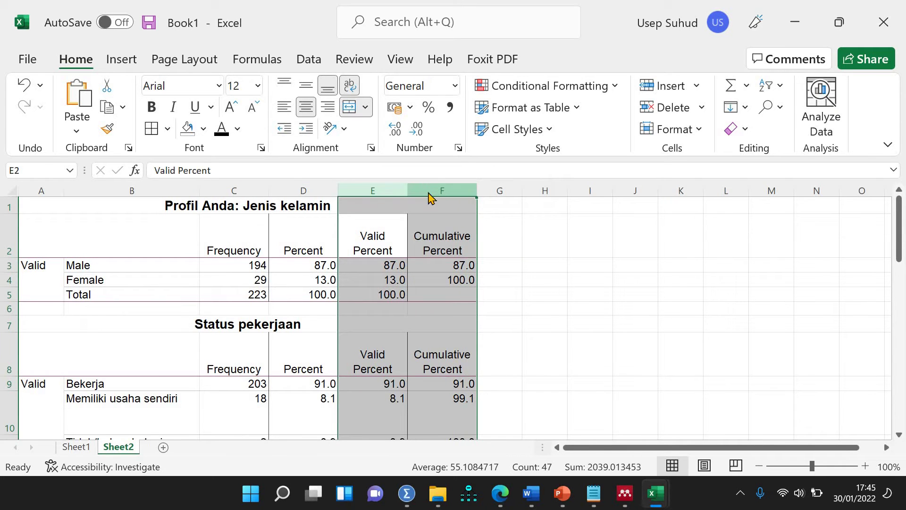
{"action": "right_click", "coordinate": [431, 191]}
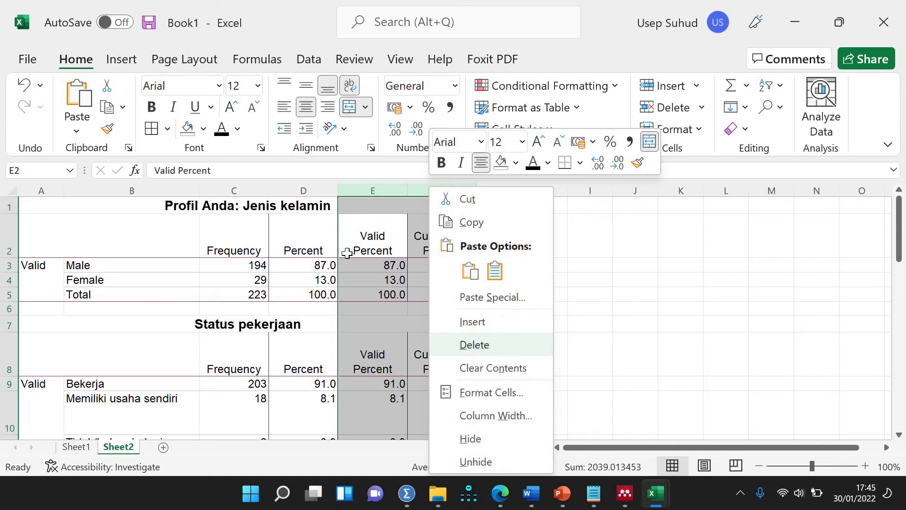
{"action": "left_click", "coordinate": [488, 341]}
Replace the Valid labels of the first two tables with Jenis kelamin and Status pekerjaan in a widened column A.
{"action": "left_click", "coordinate": [30, 242]}
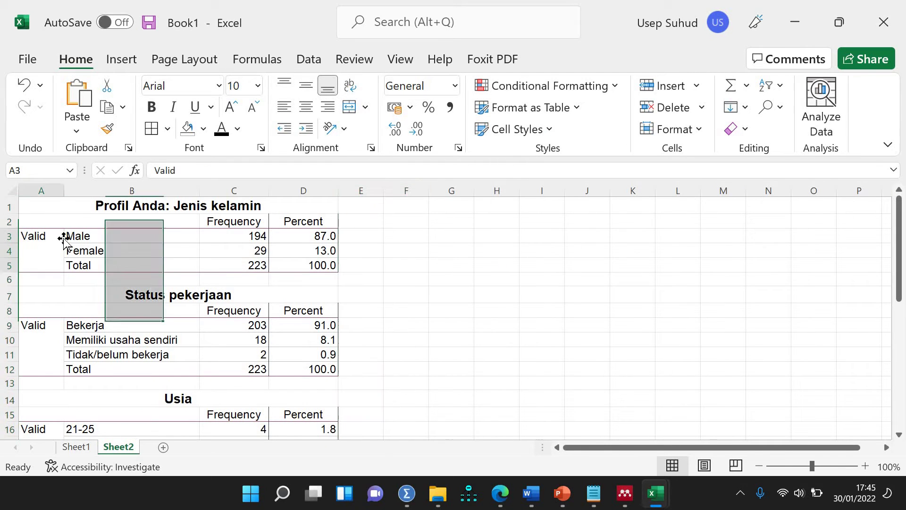
{"action": "type", "text": "Jenis kelamin"}
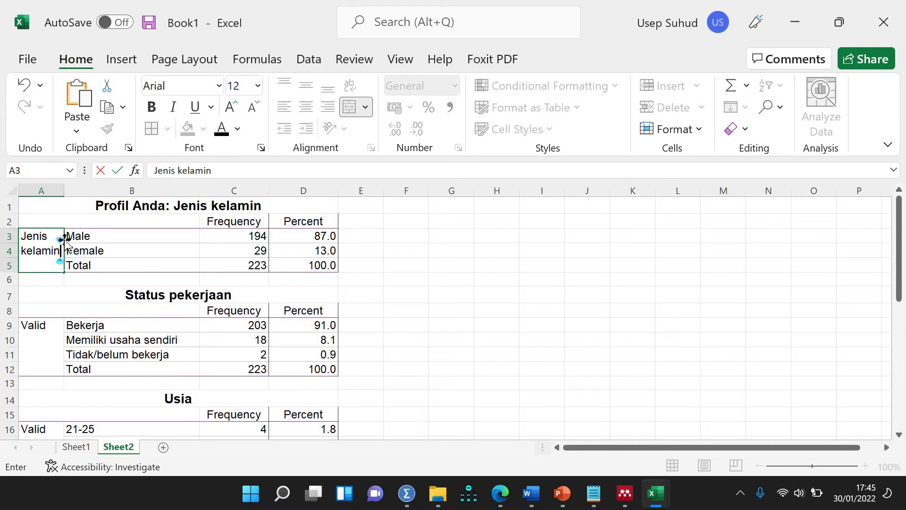
{"action": "left_click", "coordinate": [134, 290]}
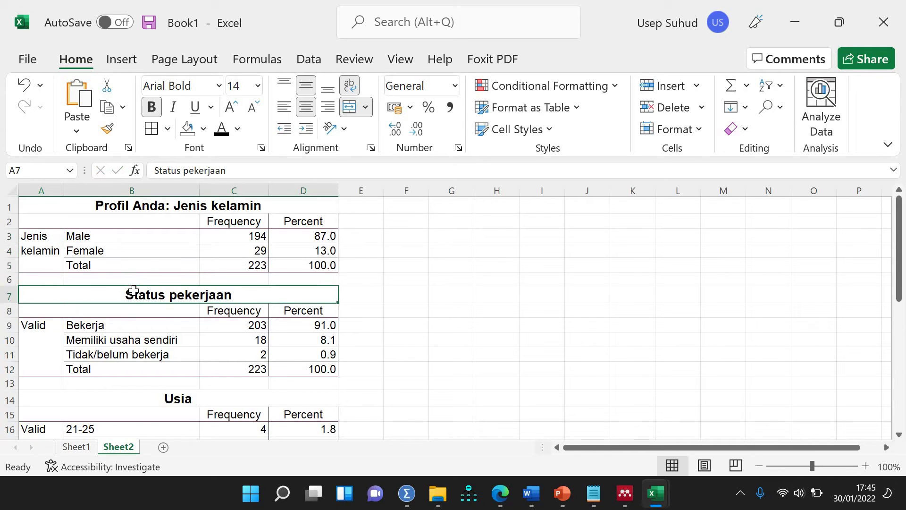
{"action": "key", "text": "ctrl+c"}
{"action": "double_click", "coordinate": [29, 323]}
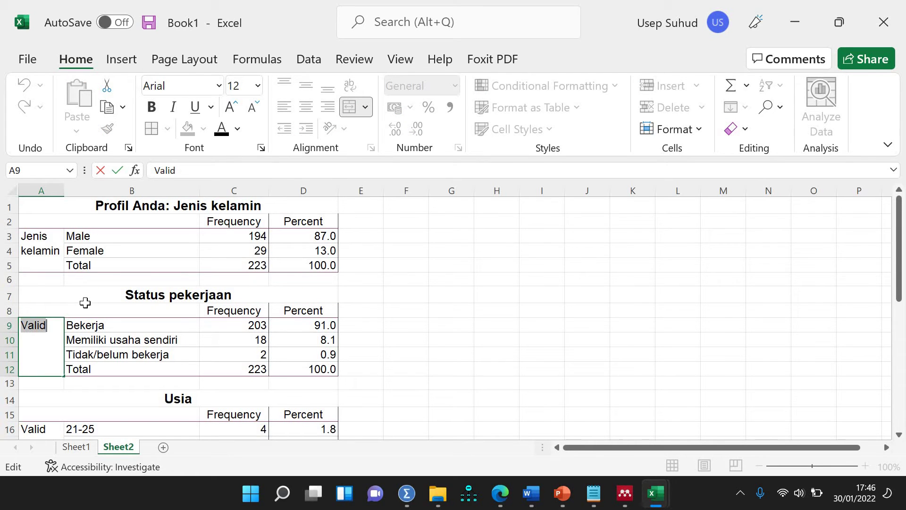
{"action": "key", "text": "ctrl+v"}
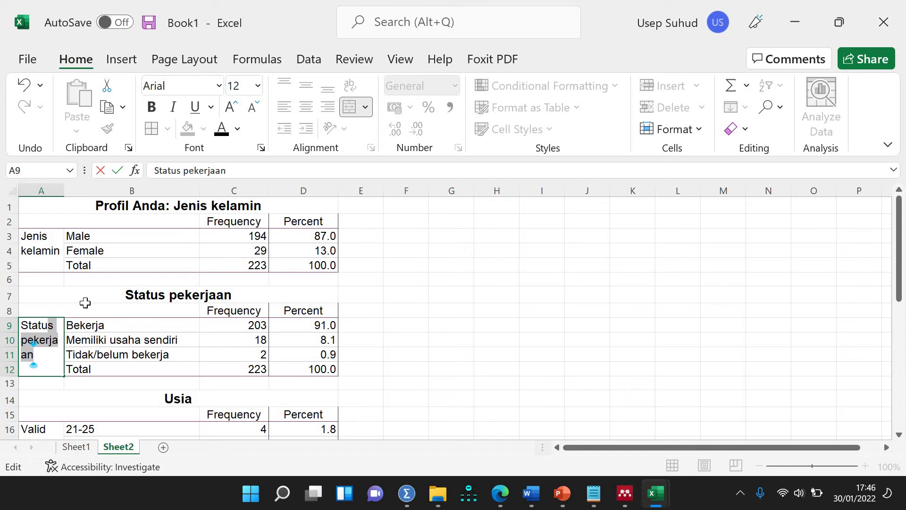
{"action": "left_click", "coordinate": [55, 190]}
{"action": "left_click_drag", "start_coordinate": [65, 190], "coordinate": [157, 262]}
Replace the Valid labels in A25 and A32 with Status pernikahan and Tingkat pendidikan yang telah ditamatkan.
{"action": "scroll", "coordinate": [89, 311], "scroll_direction": "down", "scroll_amount": 5}
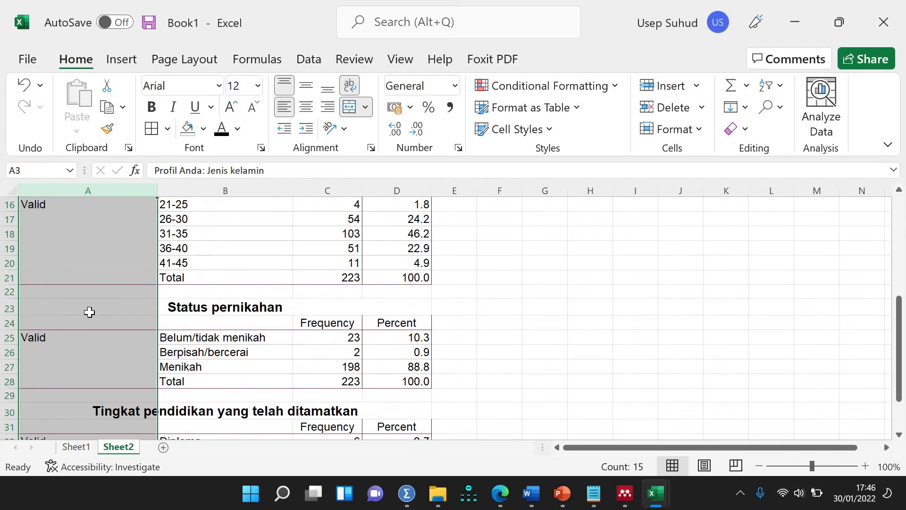
{"action": "left_click", "coordinate": [72, 346]}
{"action": "type", "text": "S"}
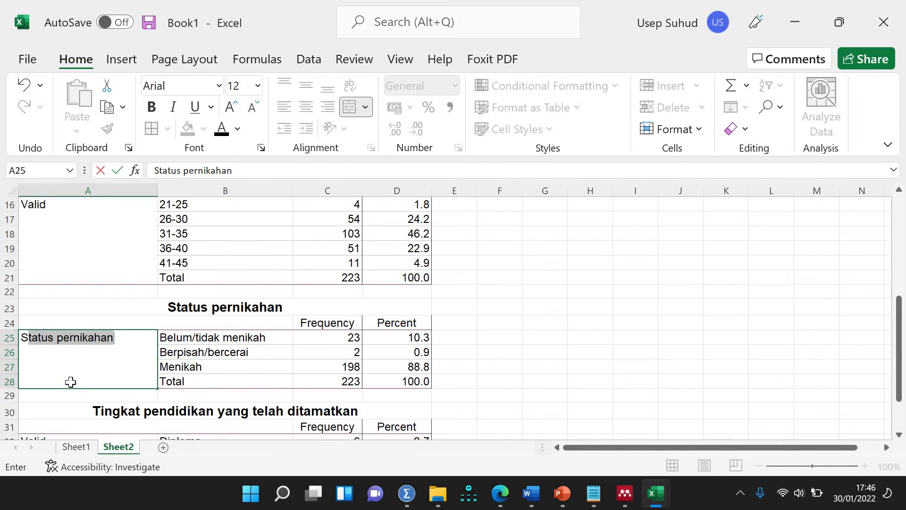
{"action": "scroll", "coordinate": [51, 355], "scroll_direction": "down", "scroll_amount": 2}
{"action": "left_click", "coordinate": [51, 357]}
{"action": "type", "text": "T"}
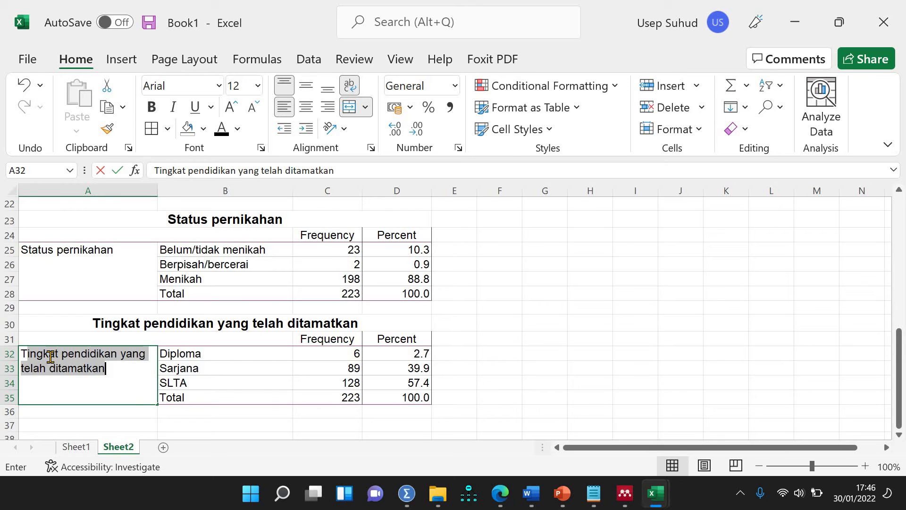
{"action": "key", "text": "Return"}
Replace the Valid label beside the age groups in A16 with Usia.
{"action": "scroll", "coordinate": [282, 302], "scroll_direction": "up", "scroll_amount": 4}
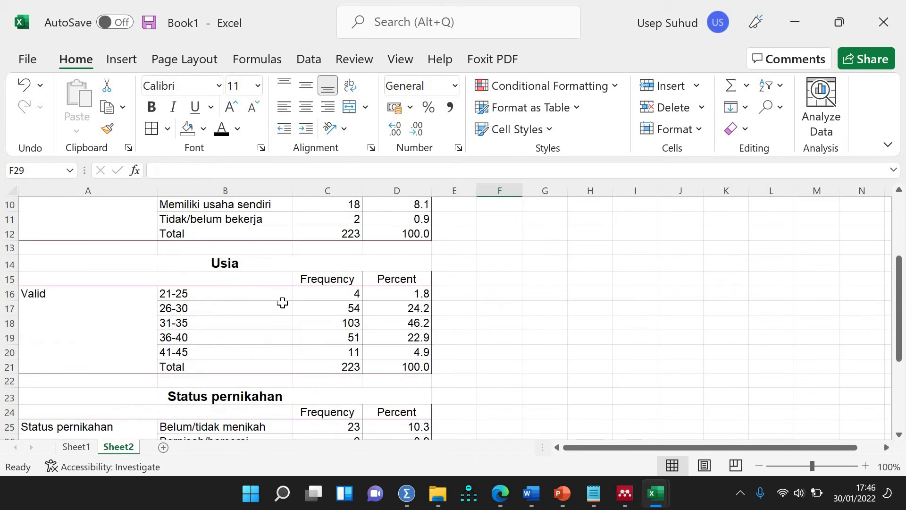
{"action": "left_click", "coordinate": [66, 299]}
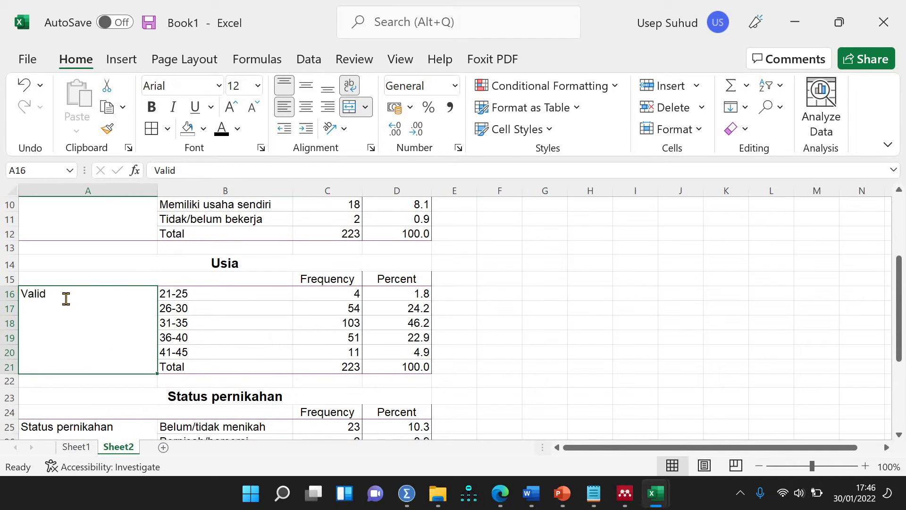
{"action": "type", "text": "Us"}
{"action": "left_click", "coordinate": [511, 306]}
Delete the Total, blank, title and header rows between Usia and Status pernikahan, and likewise between Status pernikahan and Tingkat pendidikan.
{"action": "scroll", "coordinate": [511, 306], "scroll_direction": "down", "scroll_amount": 3}
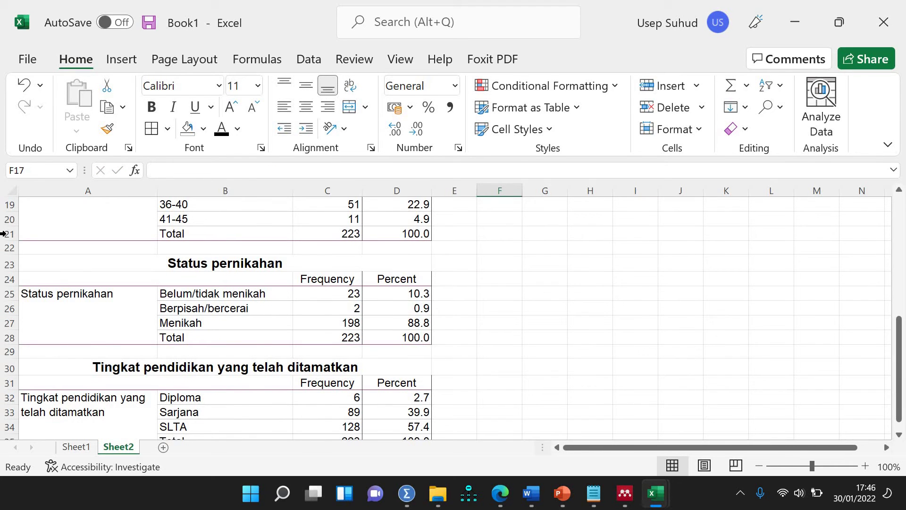
{"action": "left_click_drag", "start_coordinate": [9, 234], "coordinate": [4, 281]}
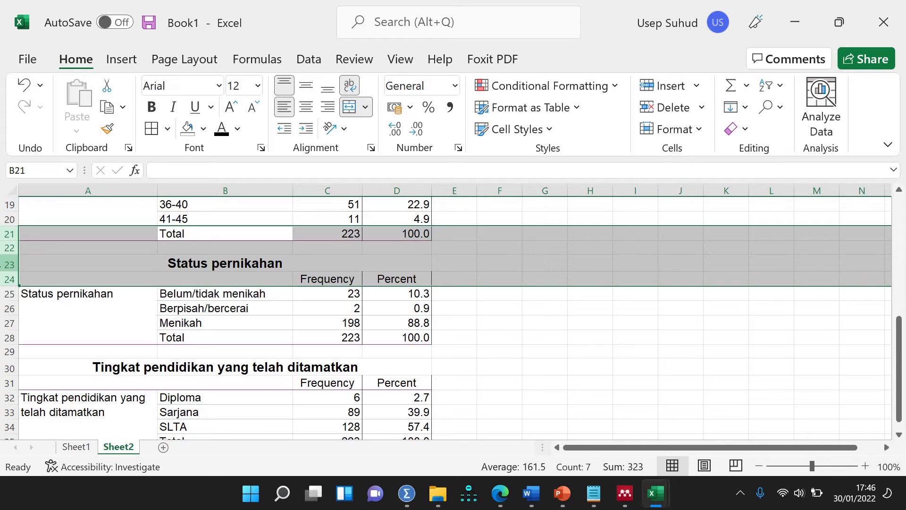
{"action": "right_click", "coordinate": [2, 271]}
{"action": "left_click", "coordinate": [47, 343]}
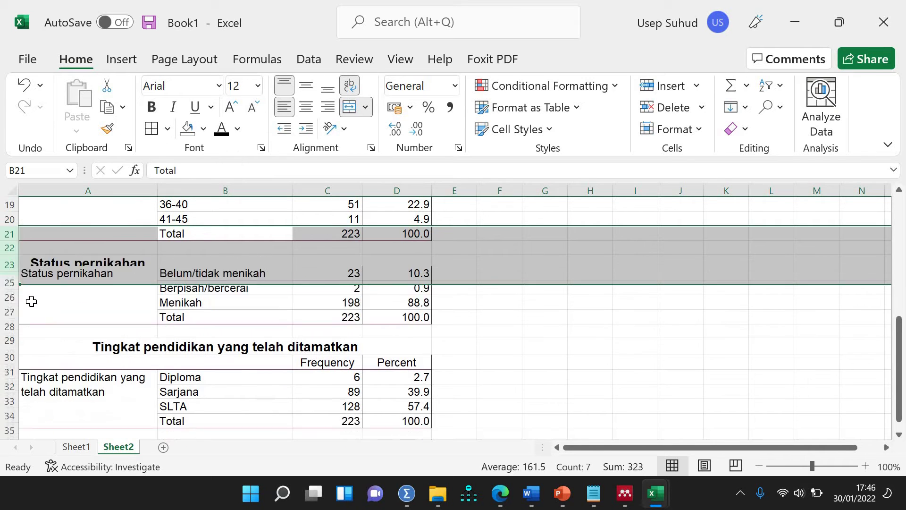
{"action": "left_click_drag", "start_coordinate": [7, 277], "coordinate": [4, 310]}
{"action": "right_click", "coordinate": [3, 310]}
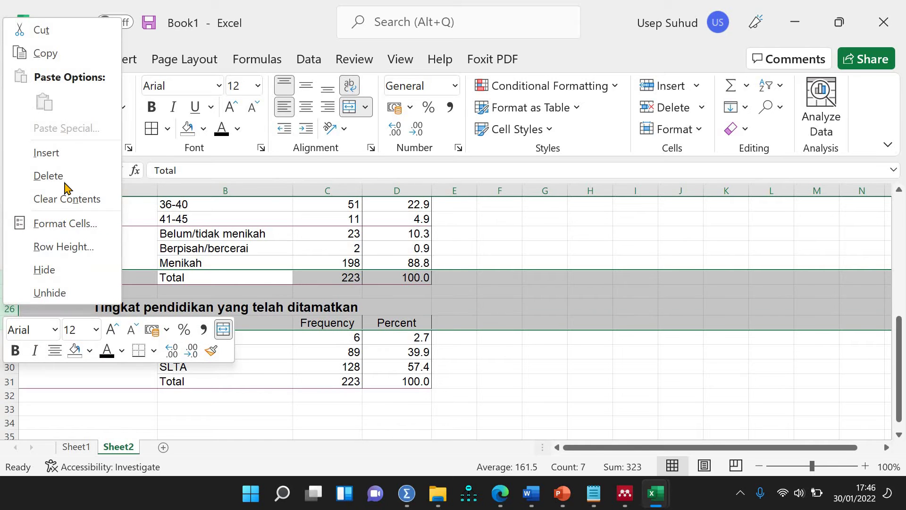
{"action": "left_click", "coordinate": [47, 173]}
Delete rows 12 to 15 between Status pekerjaan and Usia, and rows 6 to 8 above the Status pekerjaan data.
{"action": "scroll", "coordinate": [48, 225], "scroll_direction": "up", "scroll_amount": 3}
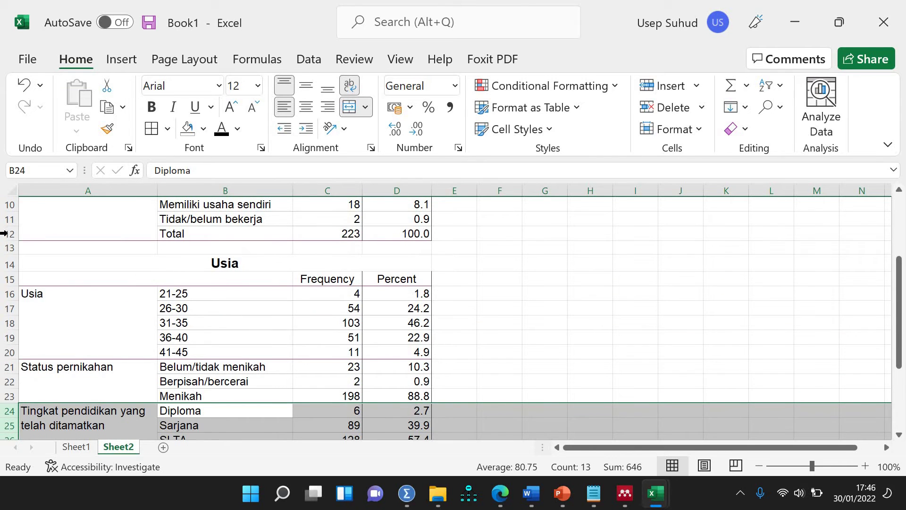
{"action": "left_click_drag", "start_coordinate": [6, 233], "coordinate": [4, 283]}
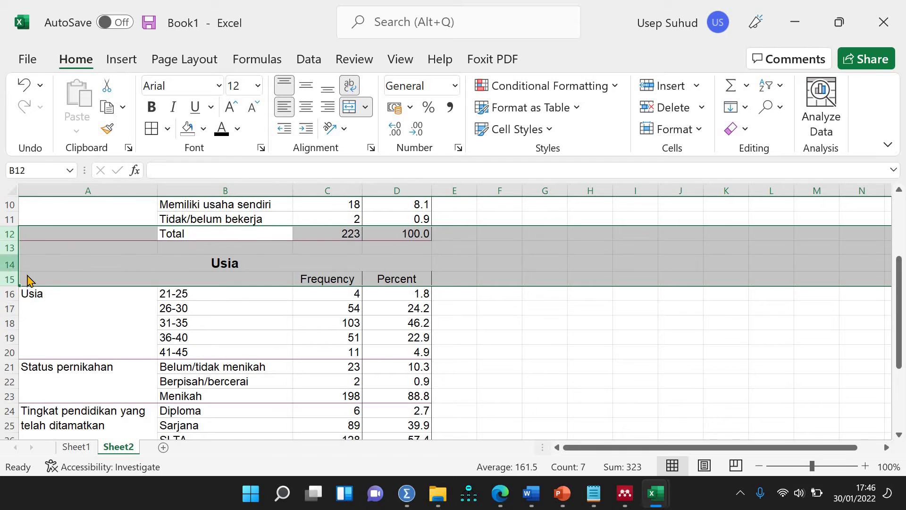
{"action": "right_click", "coordinate": [7, 278]}
{"action": "left_click", "coordinate": [56, 343]}
{"action": "scroll", "coordinate": [42, 278], "scroll_direction": "up", "scroll_amount": 3}
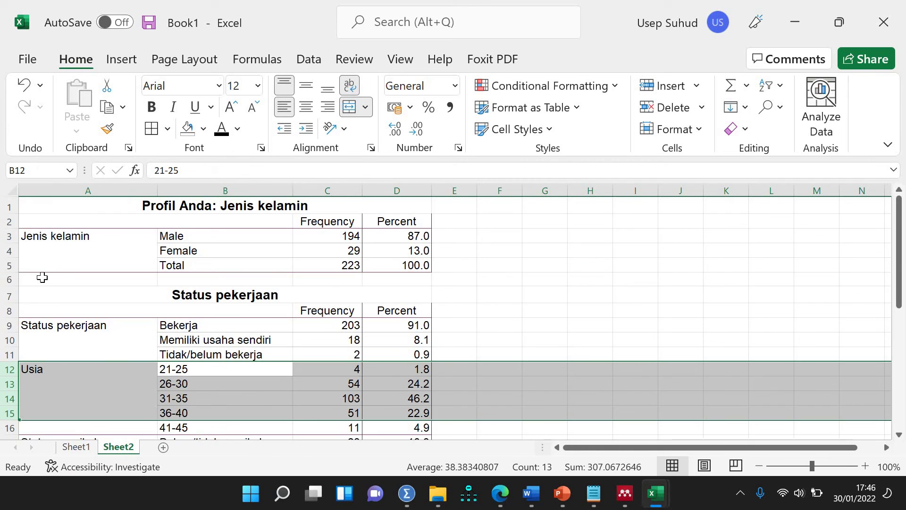
{"action": "left_click_drag", "start_coordinate": [11, 309], "coordinate": [14, 289]}
{"action": "right_click", "coordinate": [10, 295]}
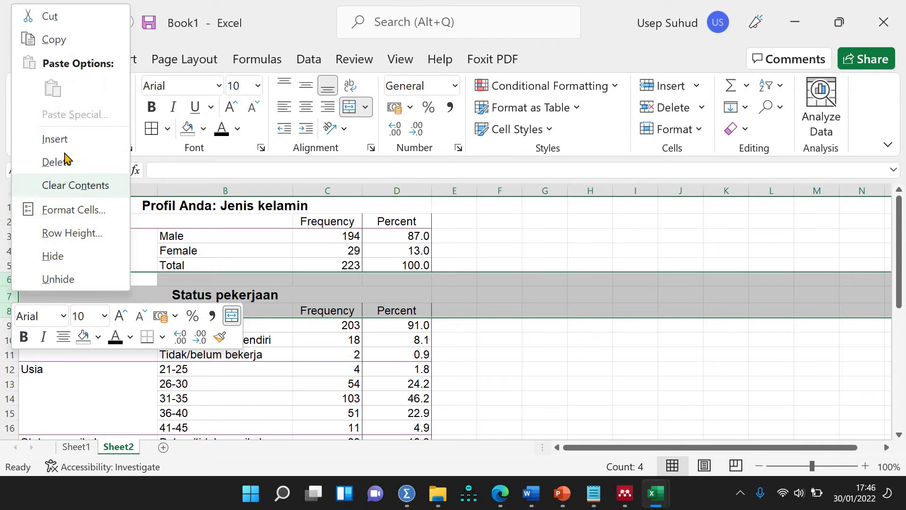
{"action": "left_click", "coordinate": [61, 160]}
{"action": "left_click", "coordinate": [485, 292]}
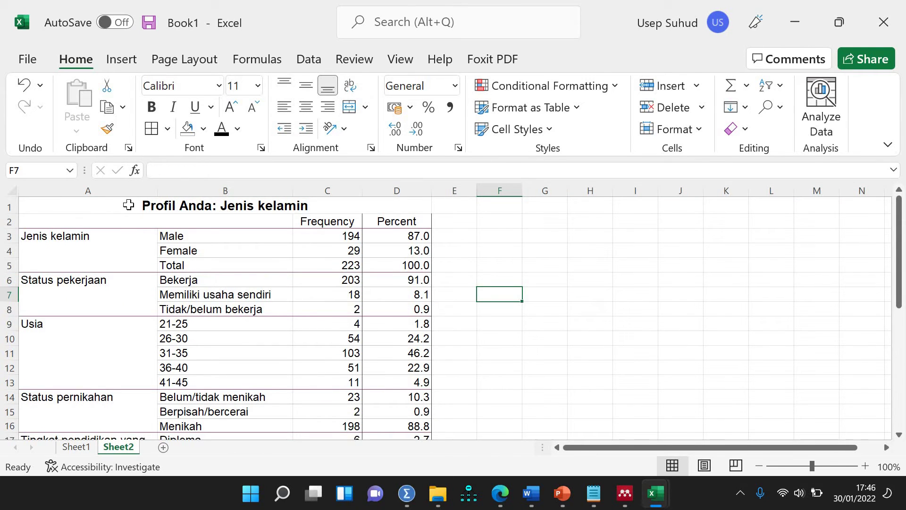
Clear the Profil Anda: Jenis kelamin title in row 1 and apply all borders to the range A2:D20.
{"action": "left_click", "coordinate": [129, 205]}
{"action": "key", "text": "Delete"}
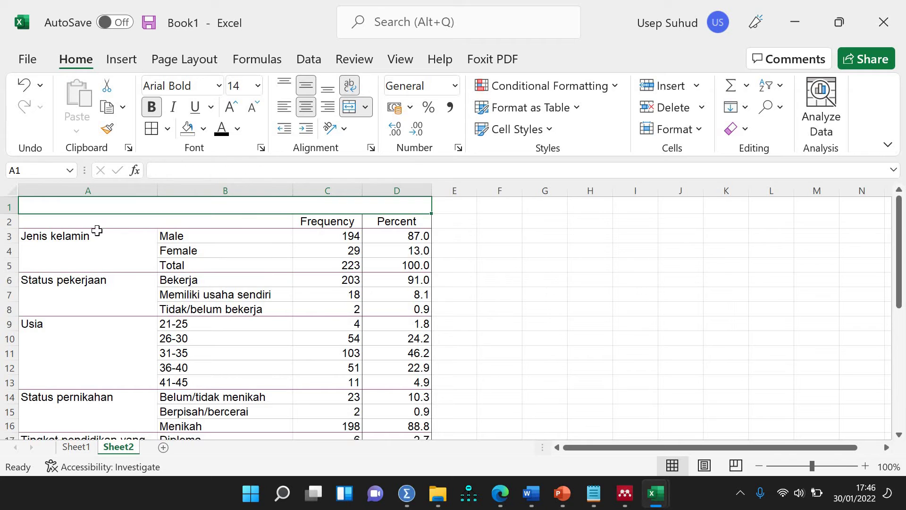
{"action": "left_click_drag", "start_coordinate": [144, 248], "coordinate": [382, 361]}
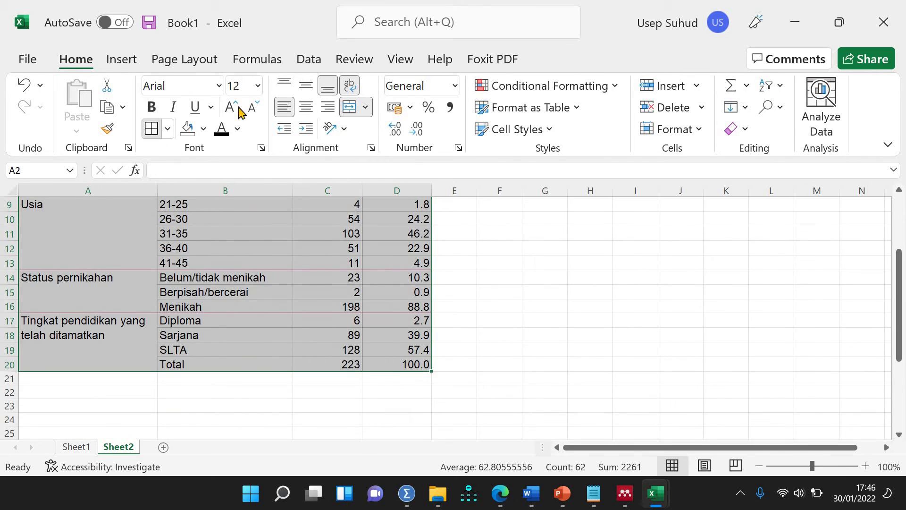
{"action": "scroll", "coordinate": [251, 100], "scroll_direction": "up", "scroll_amount": 3}
Format the text in A2:D20 as 11-point Times New Roman.
{"action": "left_click", "coordinate": [258, 89]}
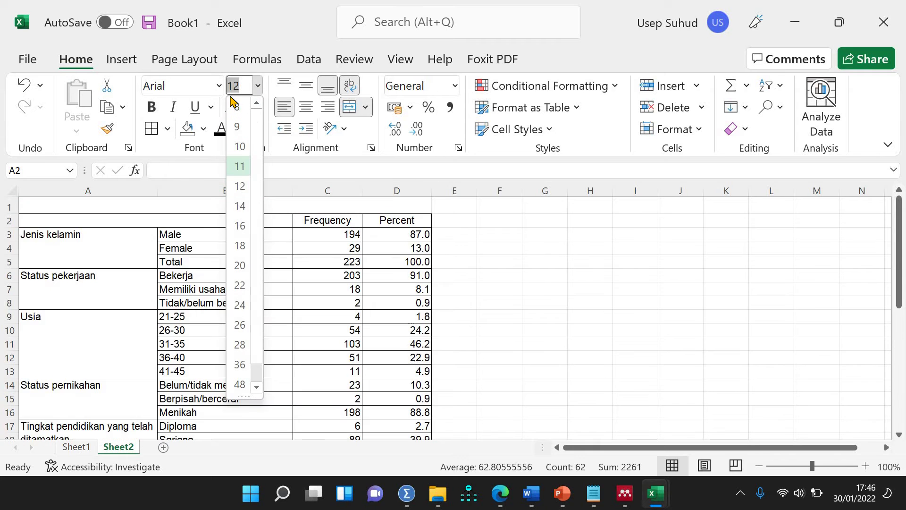
{"action": "left_click", "coordinate": [238, 167]}
{"action": "left_click", "coordinate": [220, 85]}
{"action": "scroll", "coordinate": [218, 134], "scroll_direction": "down", "scroll_amount": 20}
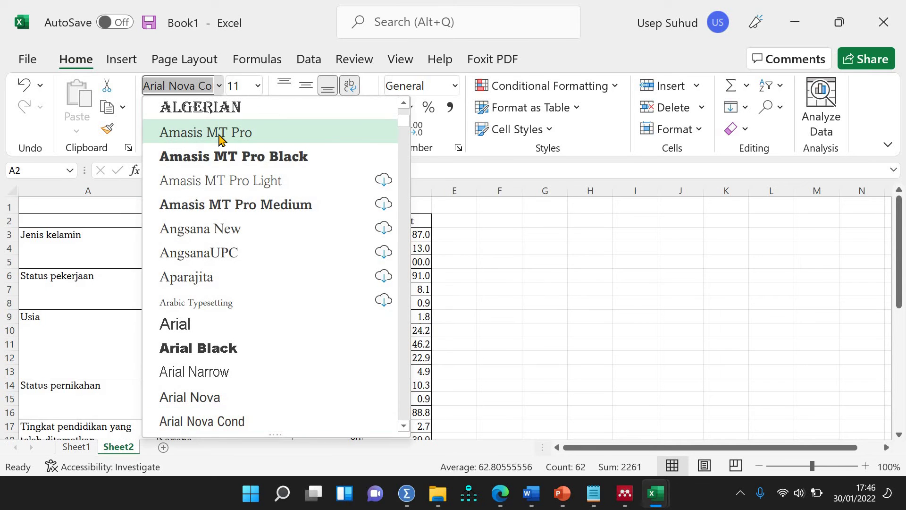
{"action": "key", "text": "Escape"}
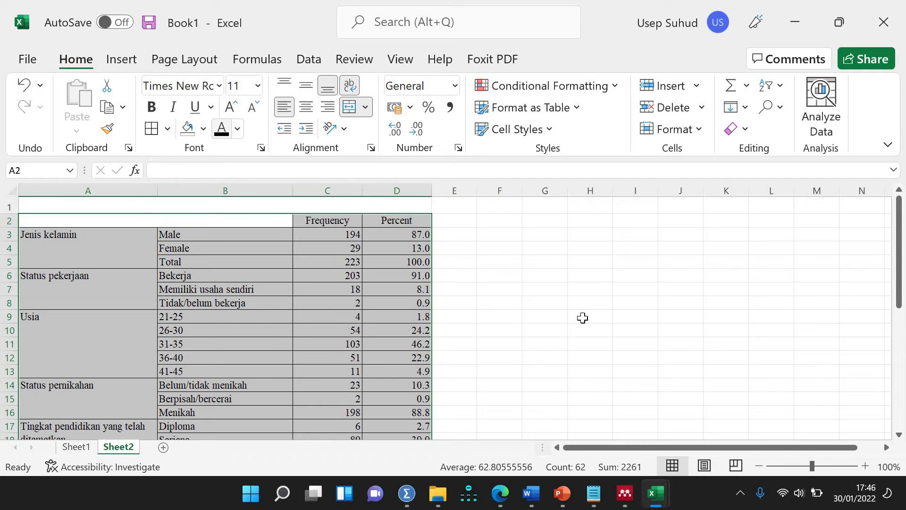
Copy the formatted range A2:D20, switch to Document1 in Word and add blank lines below the last table.
{"action": "key", "text": "ctrl+c"}
{"action": "left_click", "coordinate": [531, 493]}
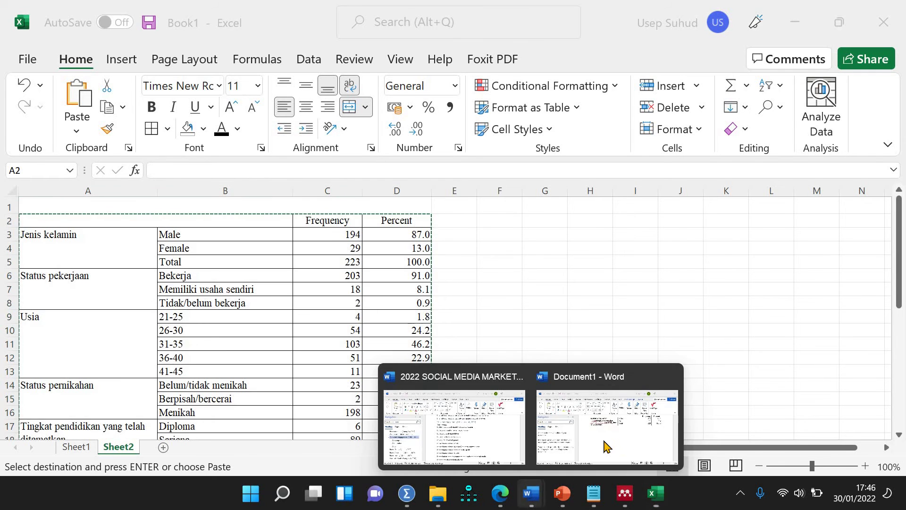
{"action": "left_click", "coordinate": [605, 445]}
{"action": "left_click", "coordinate": [423, 292]}
{"action": "key", "text": "ctrl+v"}
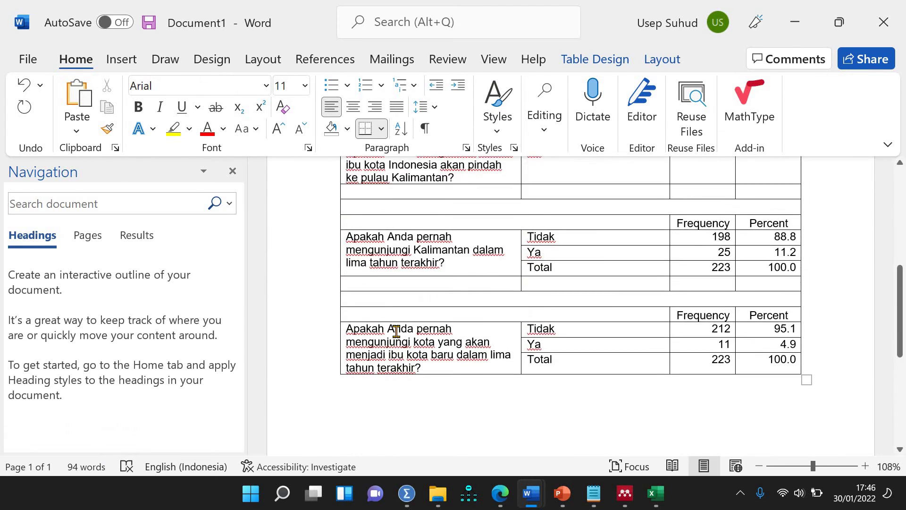
{"action": "key", "text": "Return"}
{"action": "key", "text": "Return"}
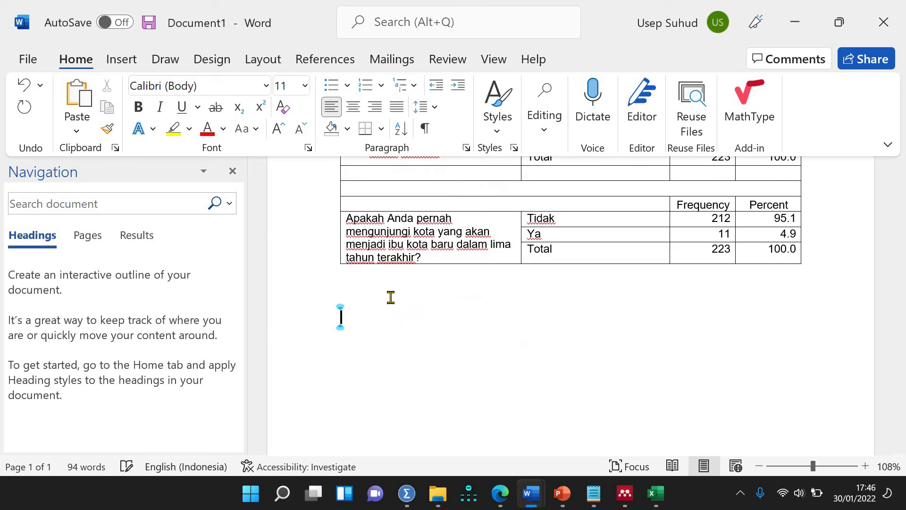
Add blank lines above the first table in the document and paste the copied profile table there.
{"action": "scroll", "coordinate": [404, 282], "scroll_direction": "up", "scroll_amount": 10}
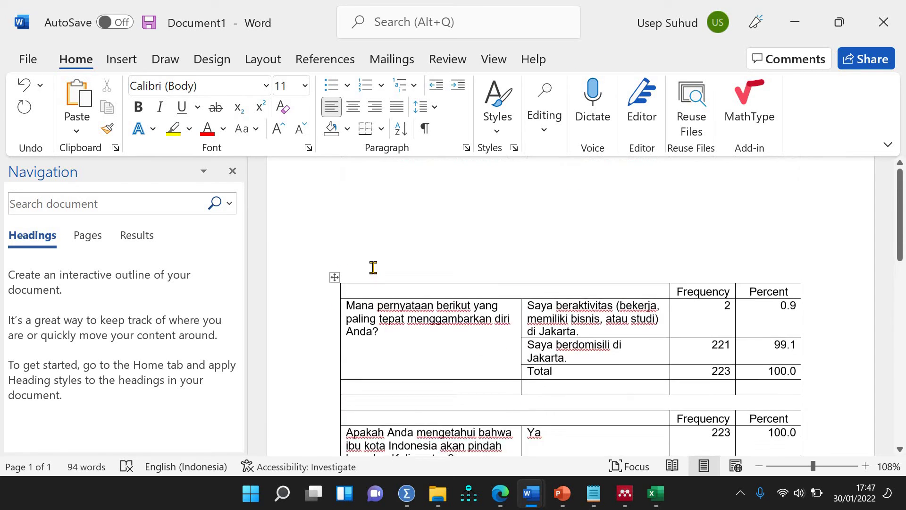
{"action": "key", "text": "Return"}
{"action": "key", "text": "Return"}
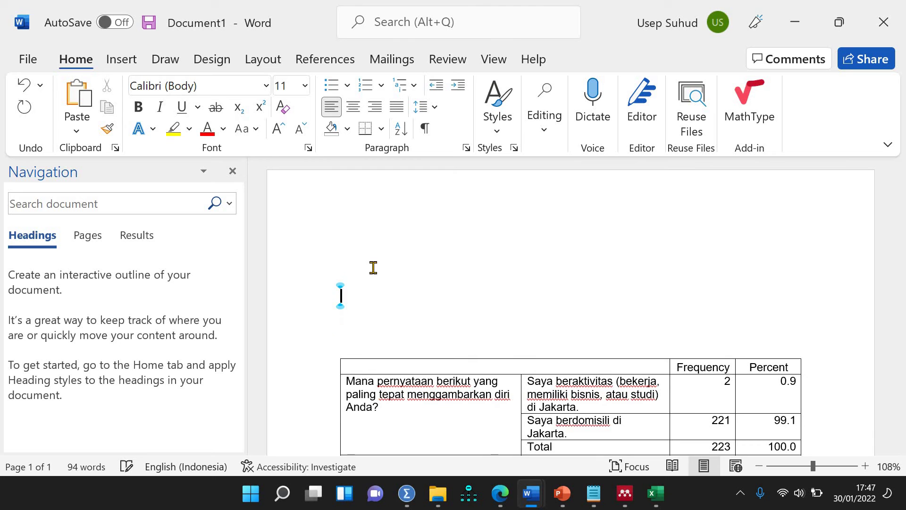
{"action": "key", "text": "ctrl+v"}
{"action": "scroll", "coordinate": [434, 273], "scroll_direction": "down", "scroll_amount": 7}
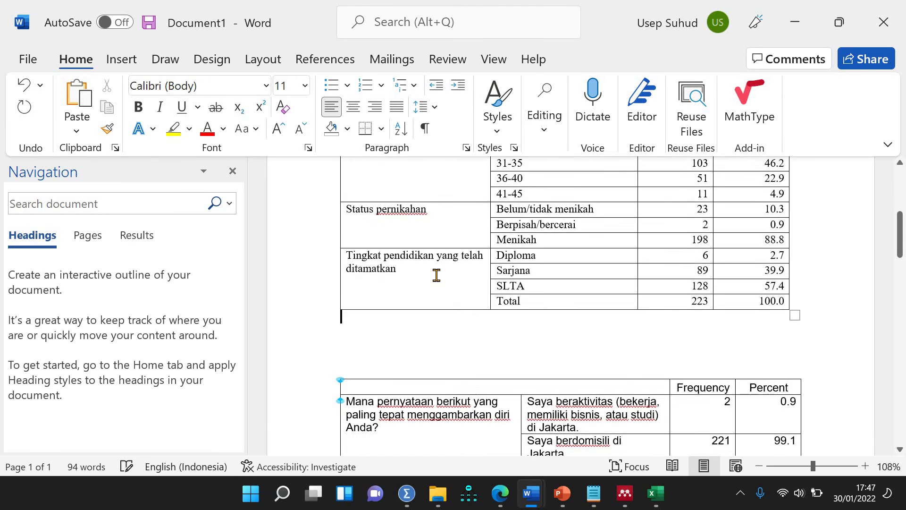
{"action": "scroll", "coordinate": [434, 272], "scroll_direction": "down", "scroll_amount": 3}
{"action": "scroll", "coordinate": [434, 272], "scroll_direction": "up", "scroll_amount": 4}
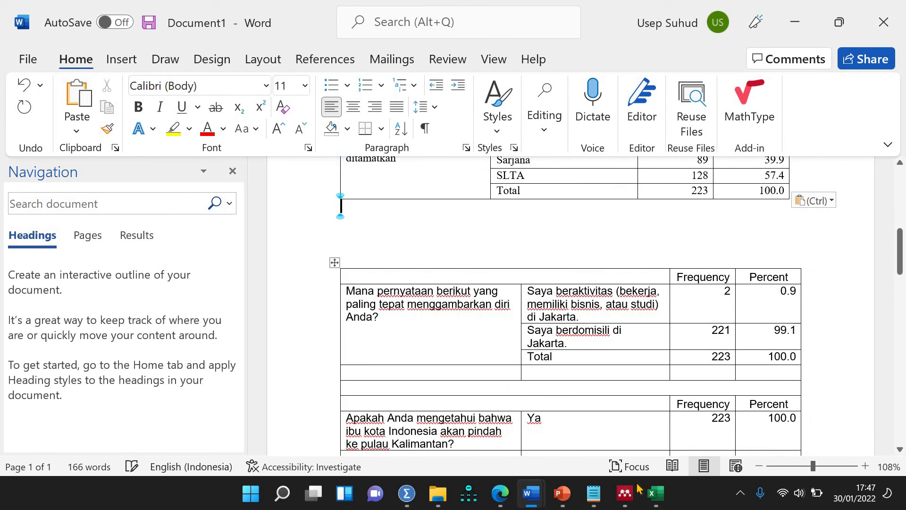
Switch to the Output1 viewer in SPSS Statistics and maximize its window.
{"action": "mouse_move", "coordinate": [653, 492]}
{"action": "left_click", "coordinate": [736, 424]}
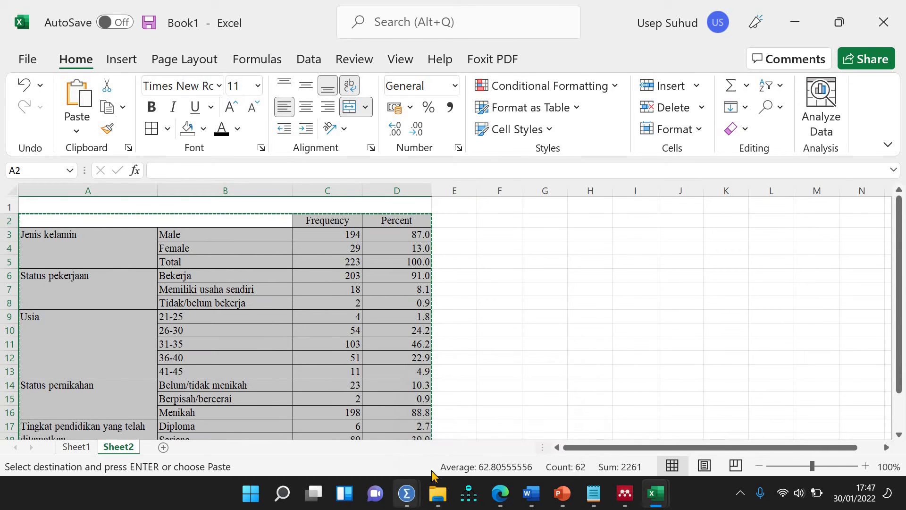
{"action": "left_click", "coordinate": [407, 493]}
{"action": "left_click", "coordinate": [446, 376]}
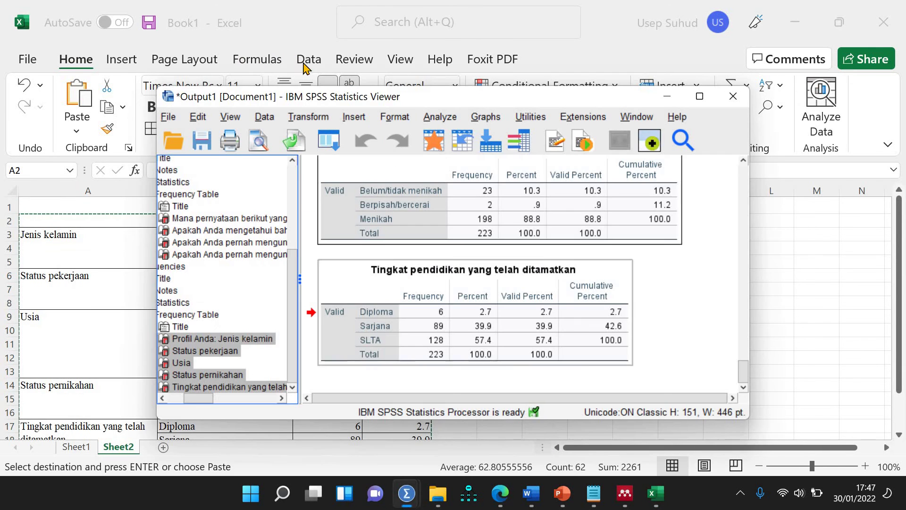
{"action": "left_click", "coordinate": [395, 117]}
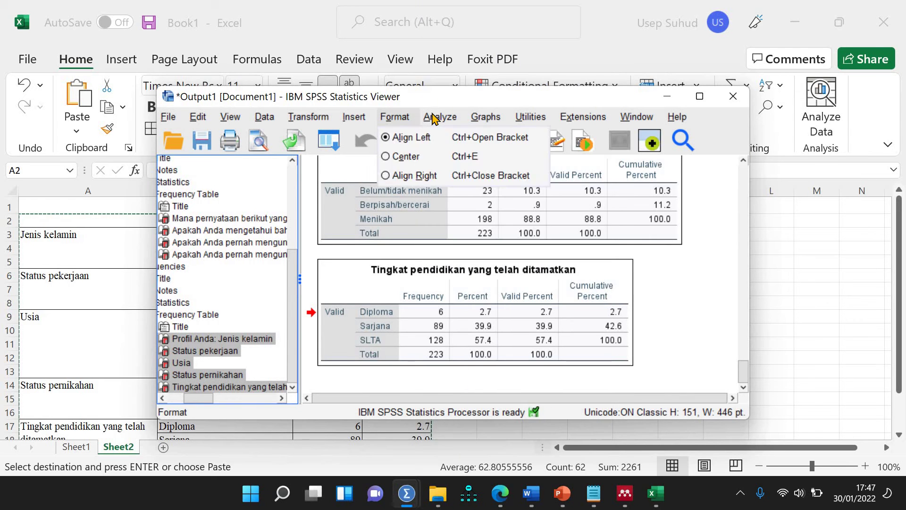
{"action": "left_click", "coordinate": [436, 118]}
{"action": "left_click", "coordinate": [437, 118]}
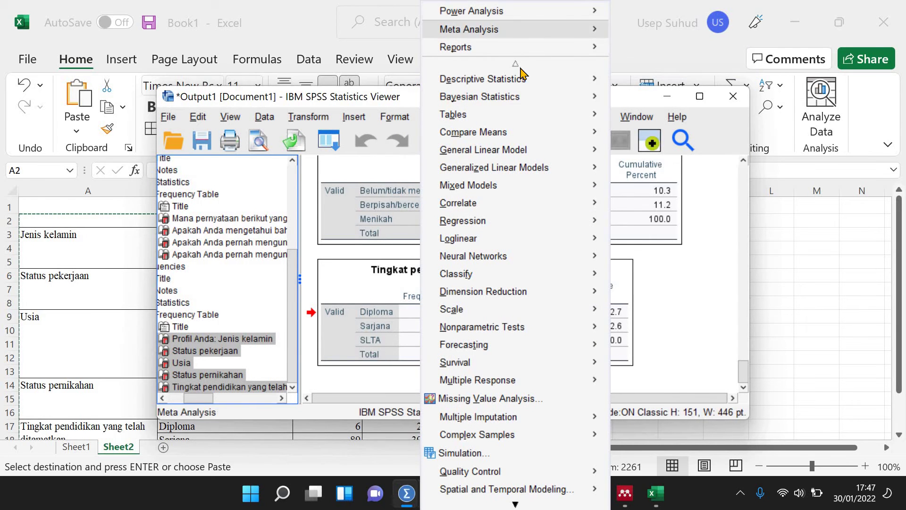
{"action": "scroll", "coordinate": [521, 82], "scroll_direction": "down", "scroll_amount": 1}
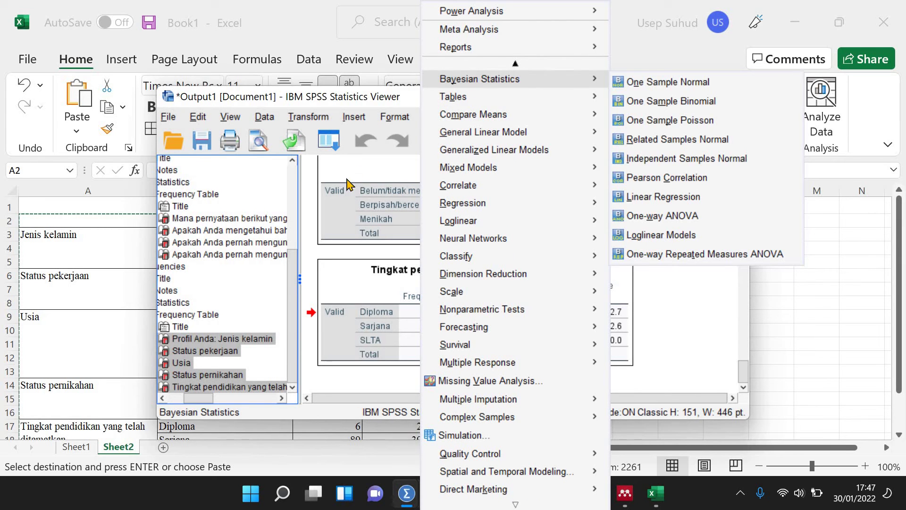
{"action": "left_click", "coordinate": [576, 117]}
{"action": "left_click", "coordinate": [699, 97]}
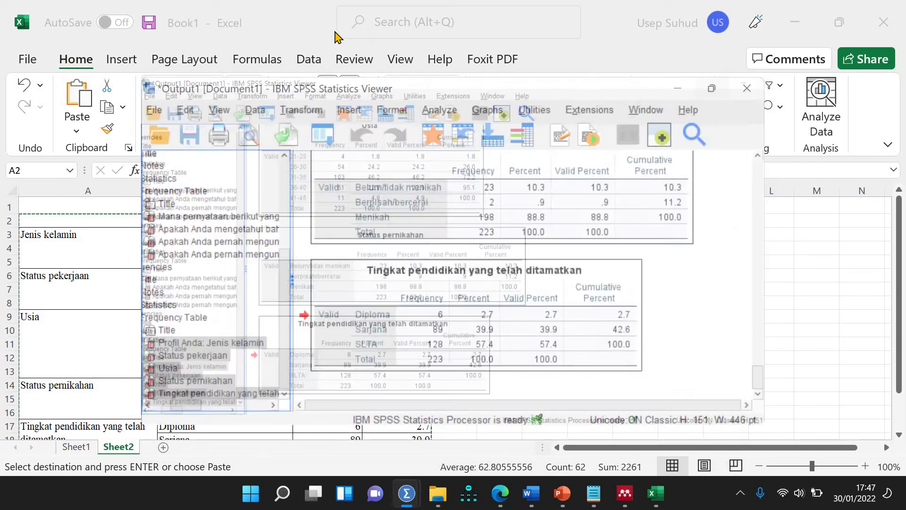
{"action": "left_click", "coordinate": [292, 32]}
{"action": "scroll", "coordinate": [330, 80], "scroll_direction": "up", "scroll_amount": 1}
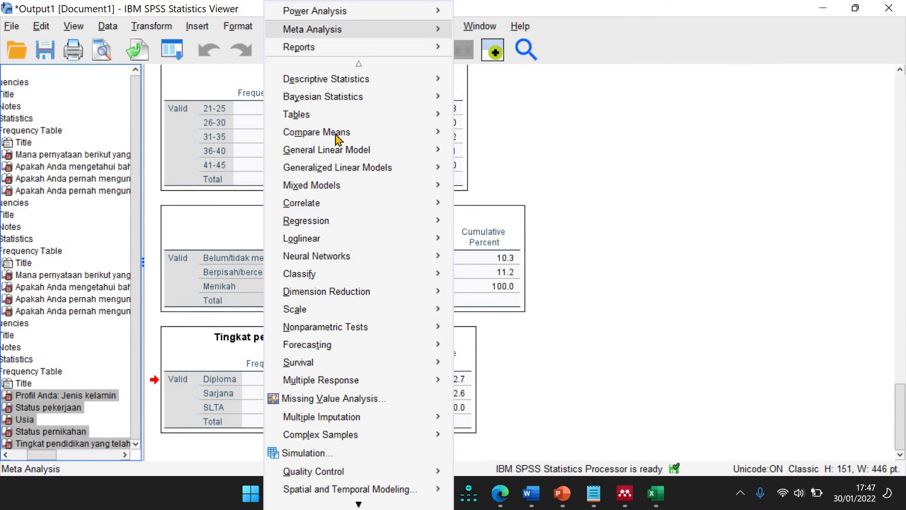
{"action": "left_click", "coordinate": [798, 176]}
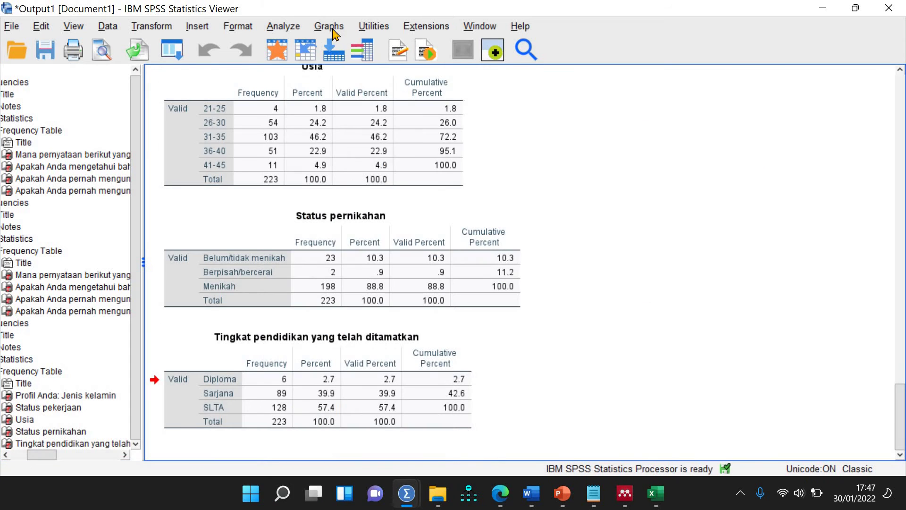
Start a Crosstabs analysis and assign Profil Anda: Jenis kelamin as the row variable.
{"action": "left_click", "coordinate": [290, 26]}
{"action": "mouse_move", "coordinate": [446, 83]}
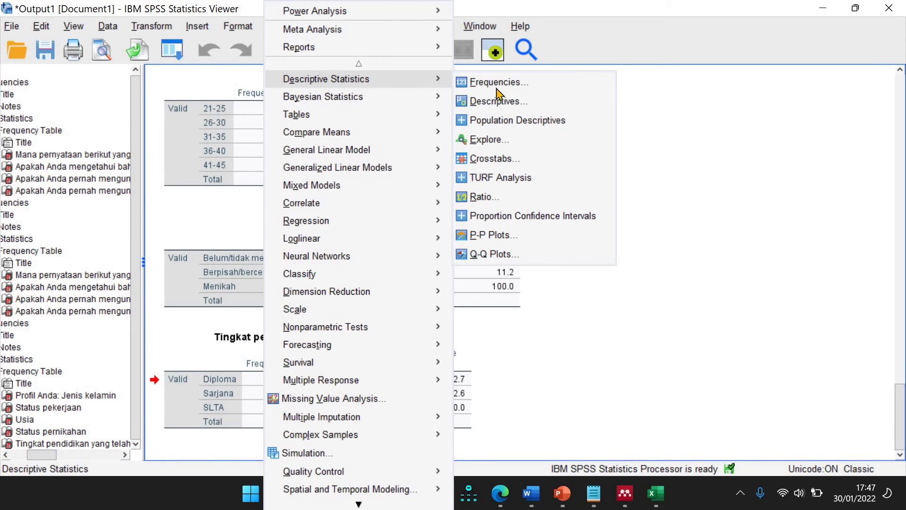
{"action": "left_click", "coordinate": [491, 158]}
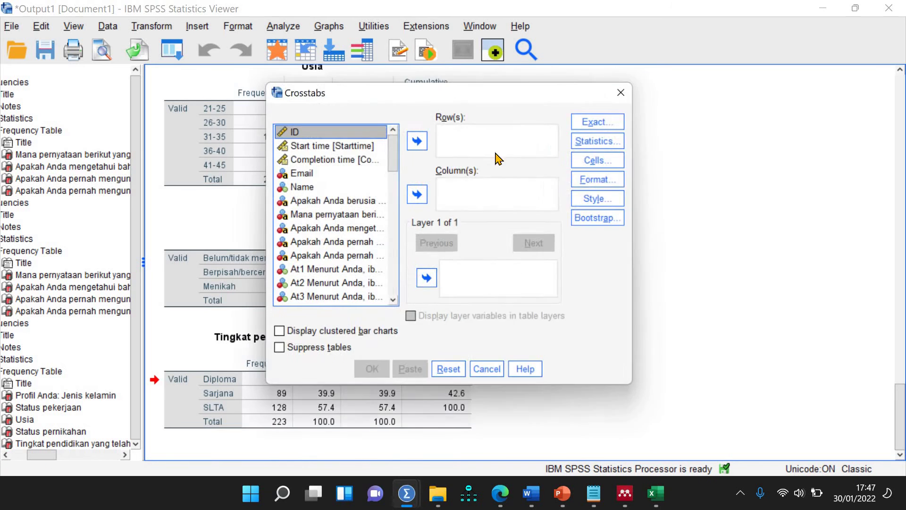
{"action": "scroll", "coordinate": [333, 232], "scroll_direction": "down", "scroll_amount": 12}
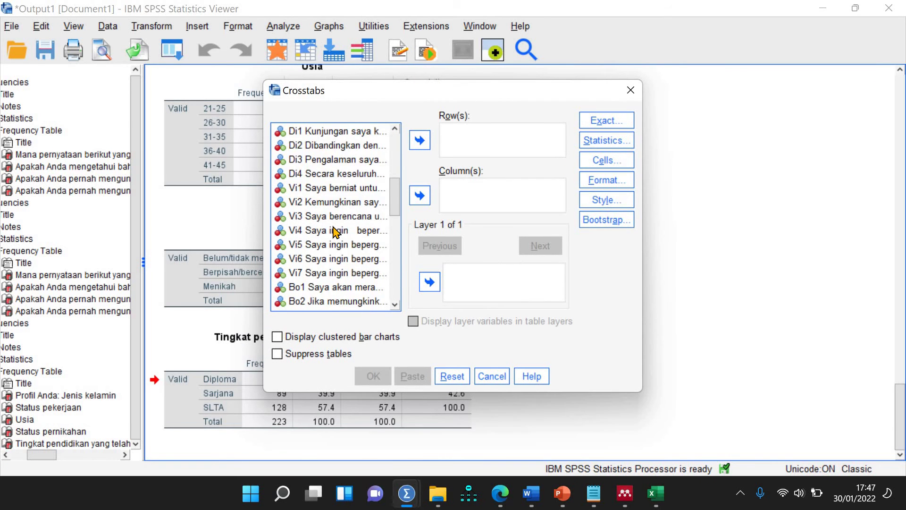
{"action": "scroll", "coordinate": [333, 233], "scroll_direction": "down", "scroll_amount": 6}
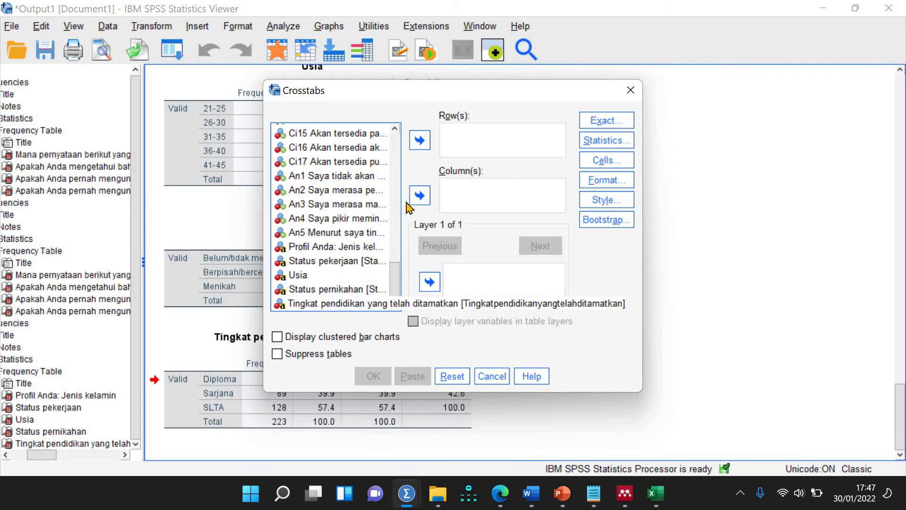
{"action": "left_click", "coordinate": [327, 247]}
{"action": "left_click", "coordinate": [420, 140]}
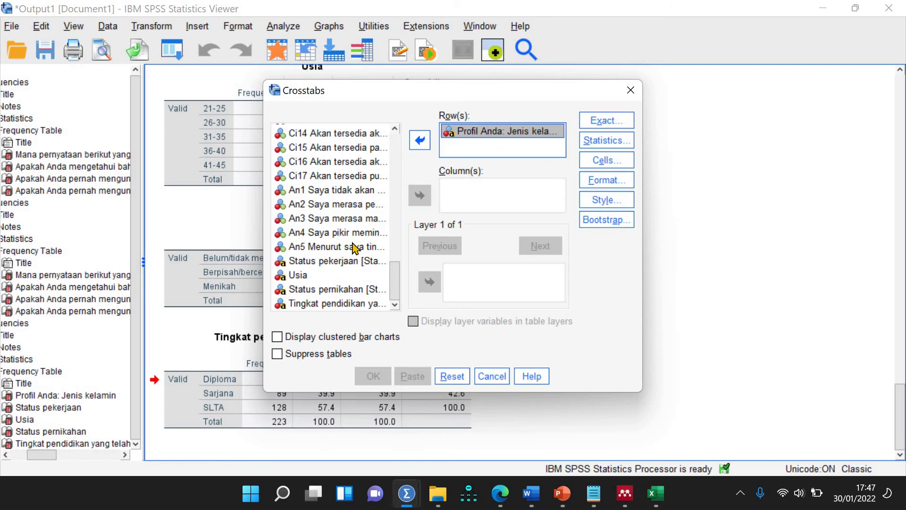
Assign Status pekerjaan, Usia, Status pernikahan and Tingkat pendidikan yang telah ditamatkan as column variables and run the crosstabs.
{"action": "left_click", "coordinate": [332, 262]}
{"action": "left_click", "coordinate": [419, 195]}
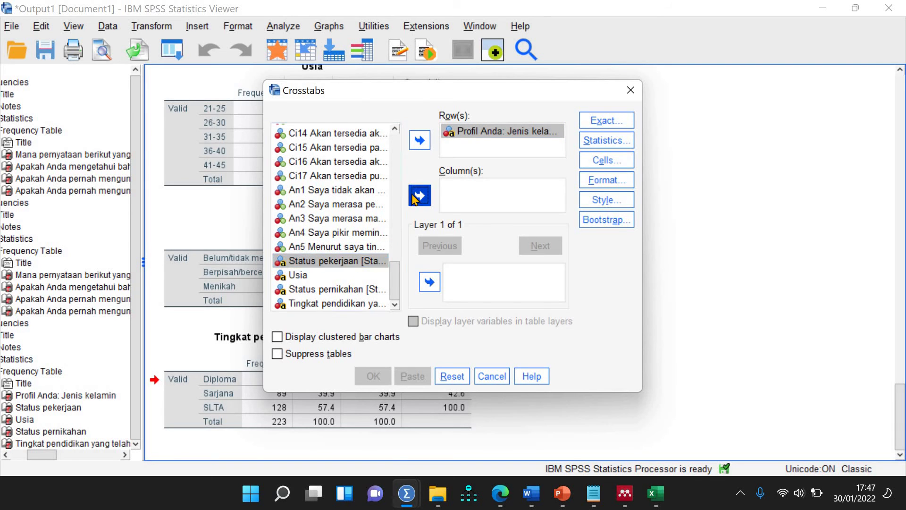
{"action": "left_click", "coordinate": [333, 274]}
{"action": "left_click", "coordinate": [420, 195]}
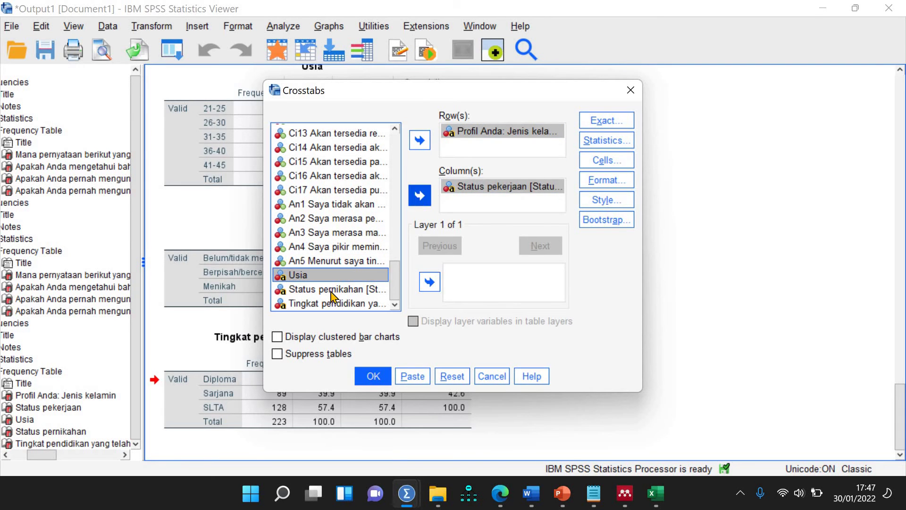
{"action": "left_click", "coordinate": [337, 289]}
{"action": "double_click", "coordinate": [354, 288]}
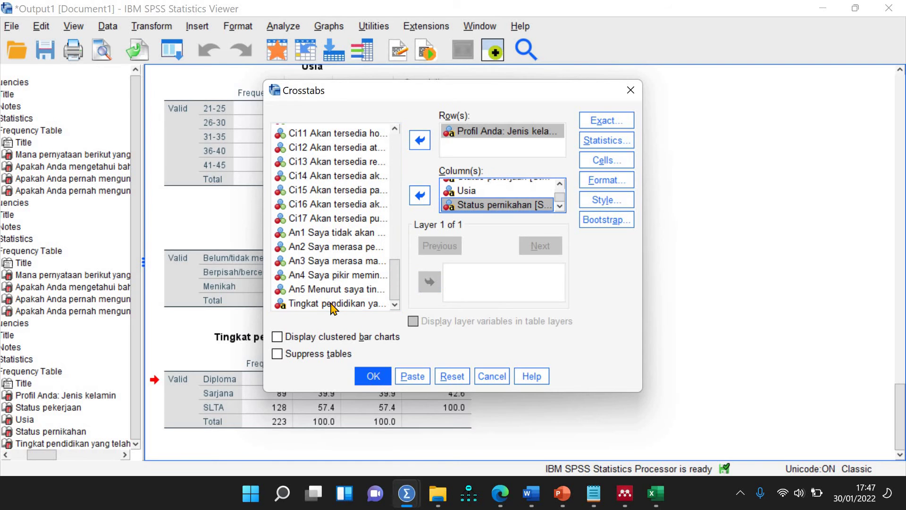
{"action": "left_click", "coordinate": [333, 303]}
{"action": "left_click", "coordinate": [423, 197]}
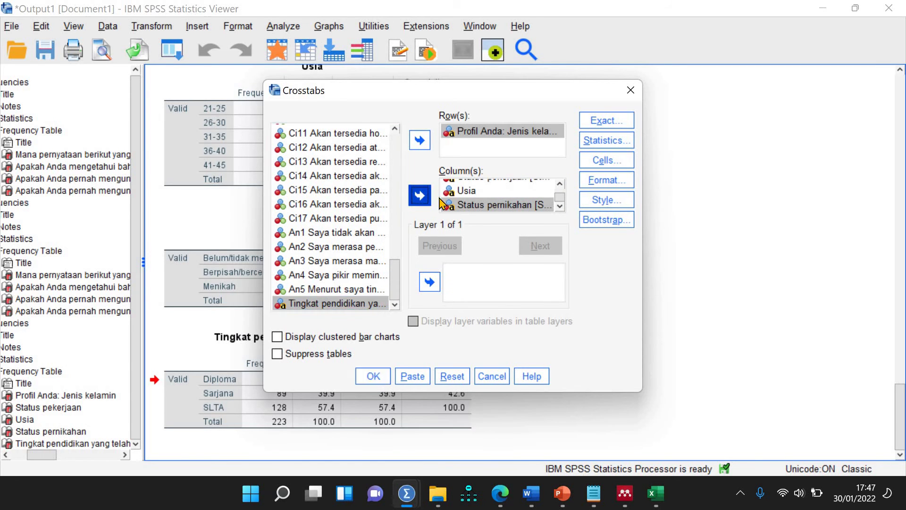
{"action": "left_click", "coordinate": [370, 377]}
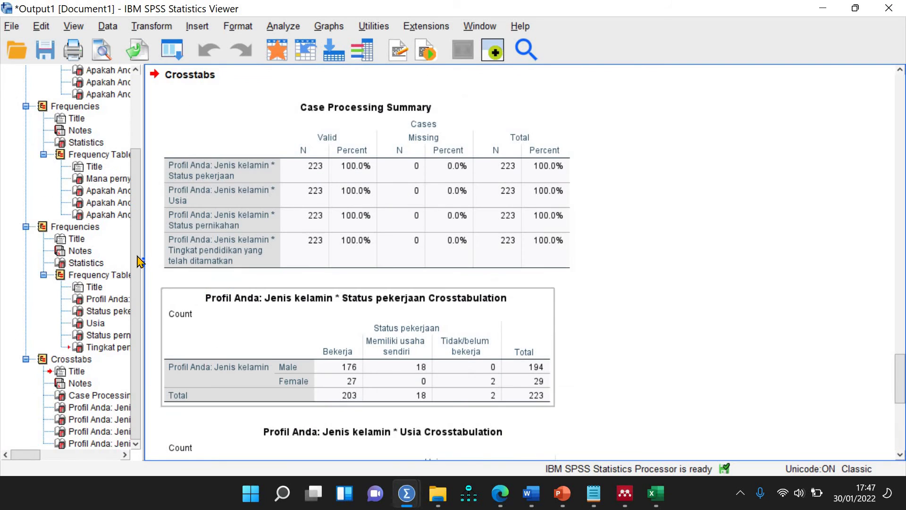
Copy the four Jenis kelamin crosstabulation tables from the SPSS output and paste them into a new sheet of Book1 in Excel.
{"action": "left_click", "coordinate": [103, 409]}
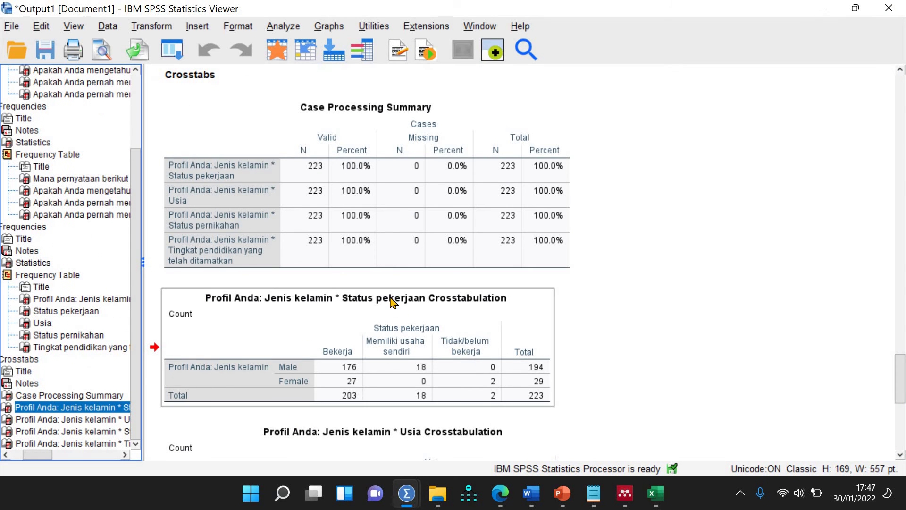
{"action": "scroll", "coordinate": [236, 370], "scroll_direction": "down", "scroll_amount": 3}
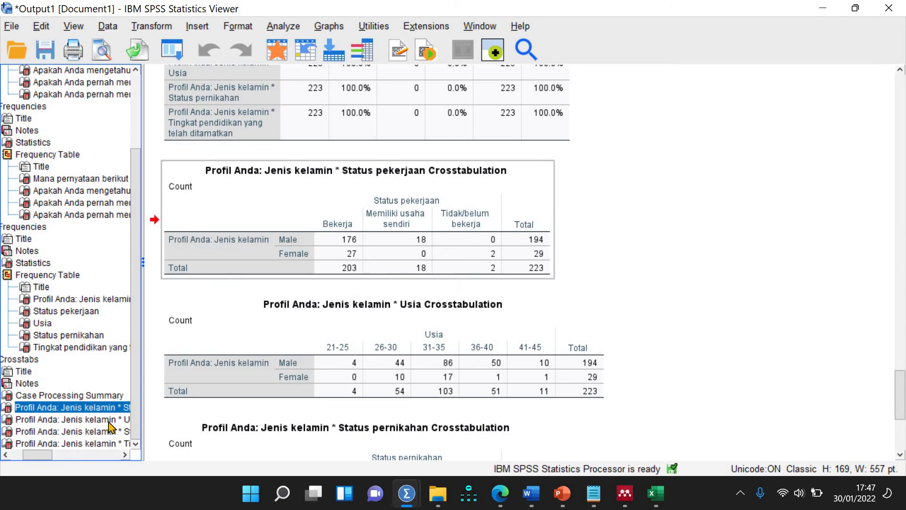
{"action": "left_click", "coordinate": [87, 443]}
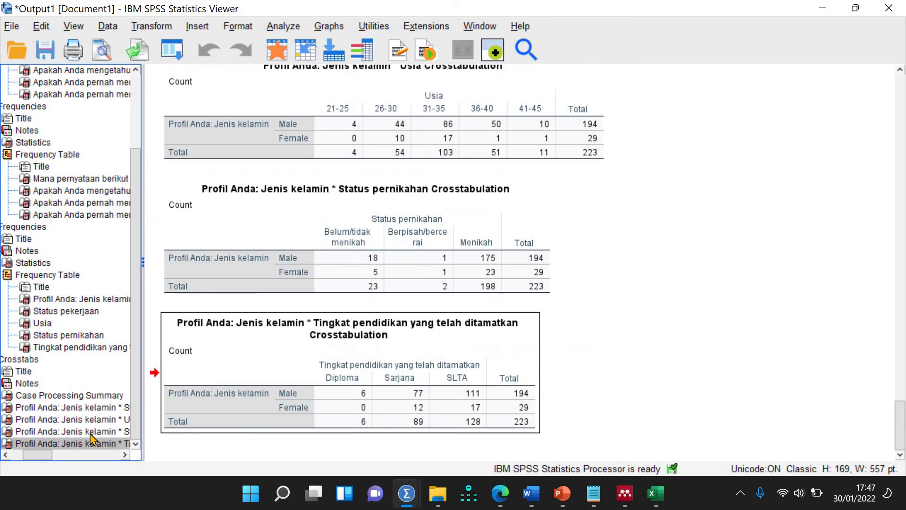
{"action": "left_click", "coordinate": [78, 407]}
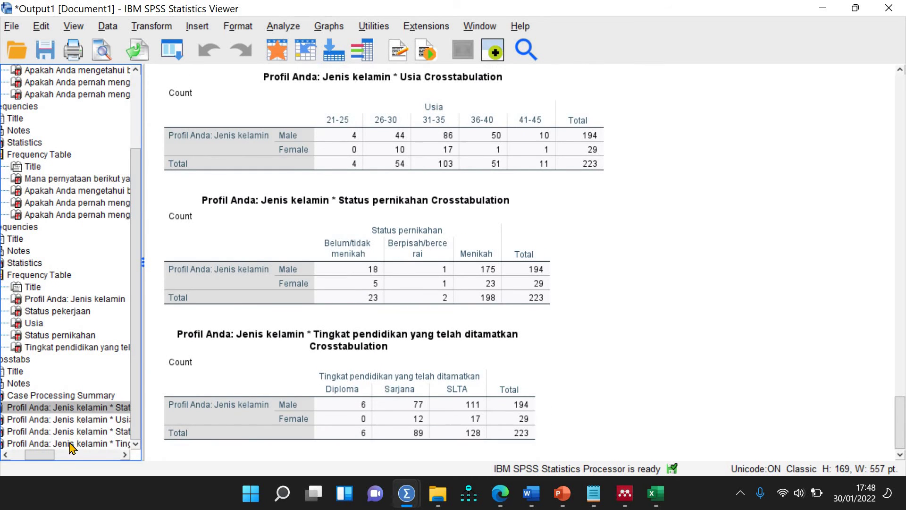
{"action": "left_click", "coordinate": [72, 443], "text": "shift"}
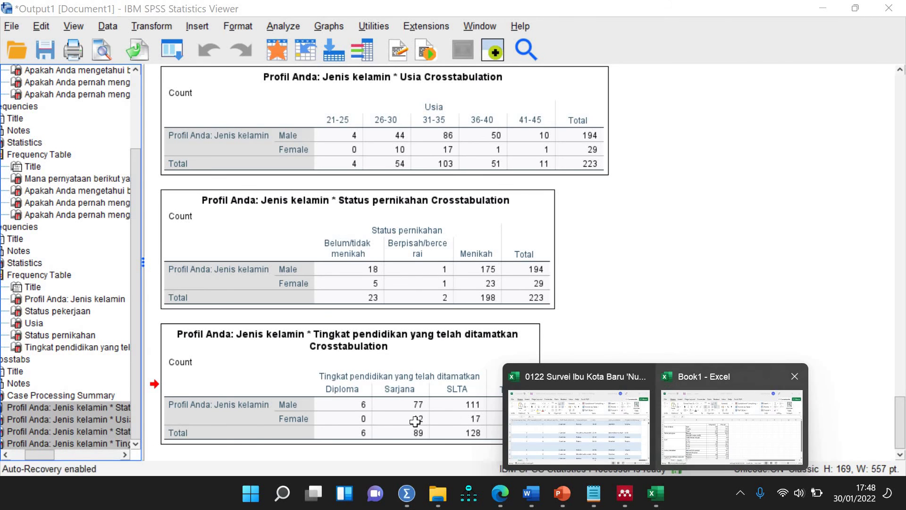
{"action": "left_click", "coordinate": [732, 425]}
{"action": "left_click", "coordinate": [163, 448]}
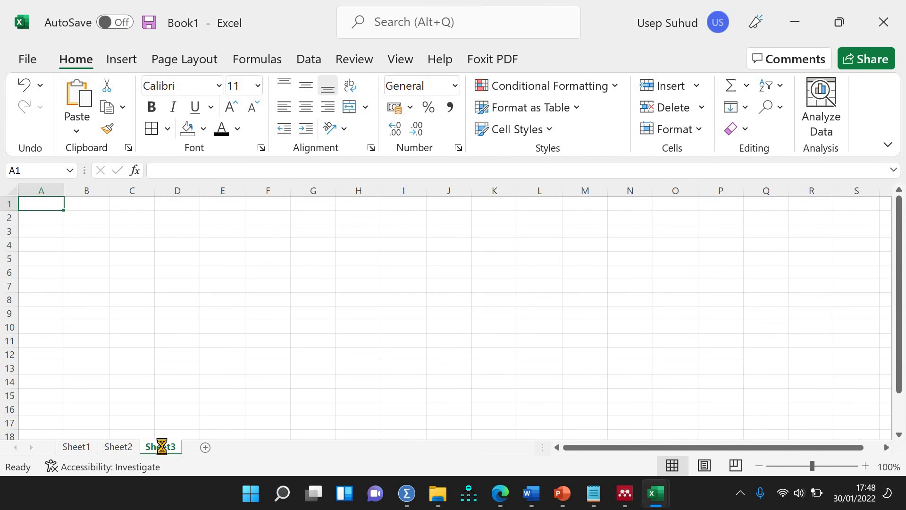
{"action": "key", "text": "ctrl+v"}
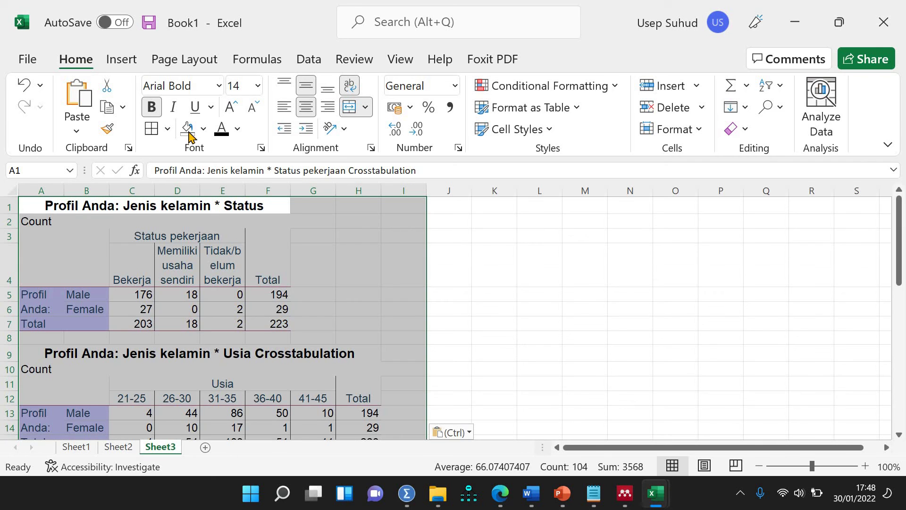
Widen column A of Sheet3 so the Profil Anda: Jenis kelamin labels fit on one line.
{"action": "left_click", "coordinate": [441, 263]}
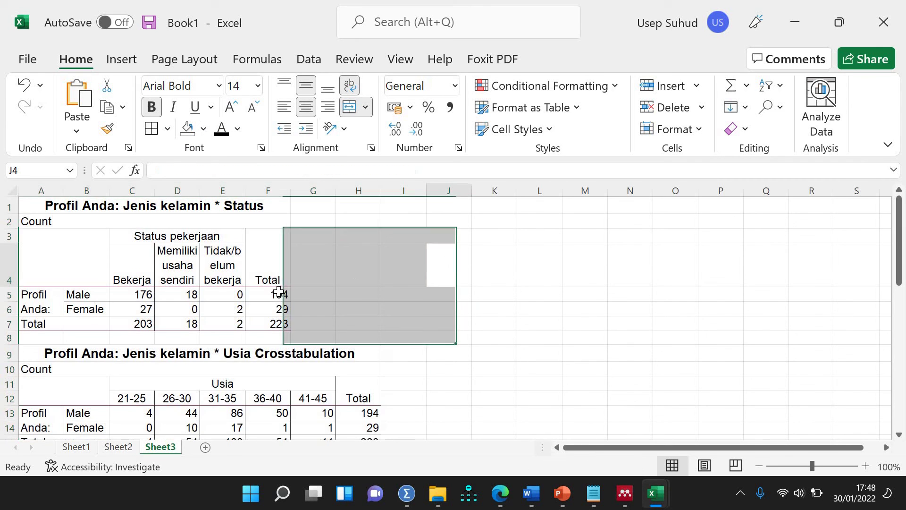
{"action": "scroll", "coordinate": [279, 289], "scroll_direction": "down", "scroll_amount": 3}
{"action": "scroll", "coordinate": [277, 290], "scroll_direction": "up", "scroll_amount": 2}
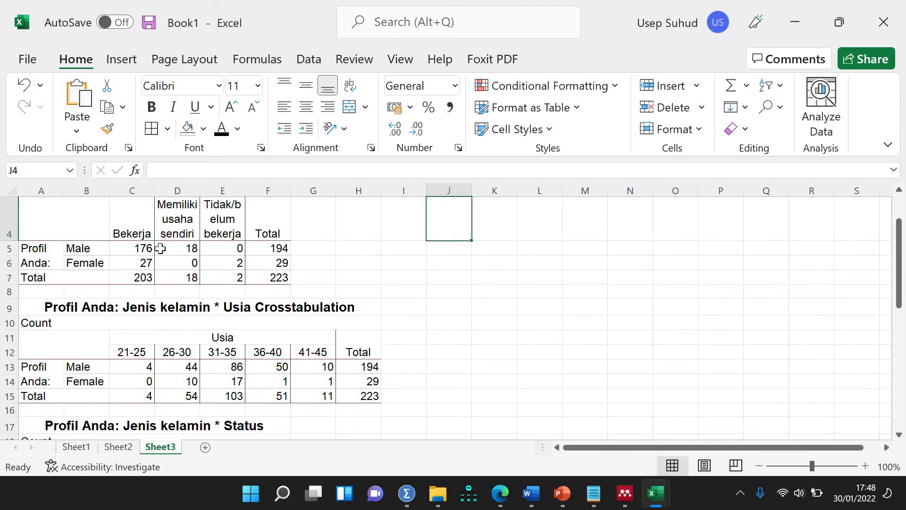
{"action": "left_click_drag", "start_coordinate": [63, 190], "coordinate": [157, 189]}
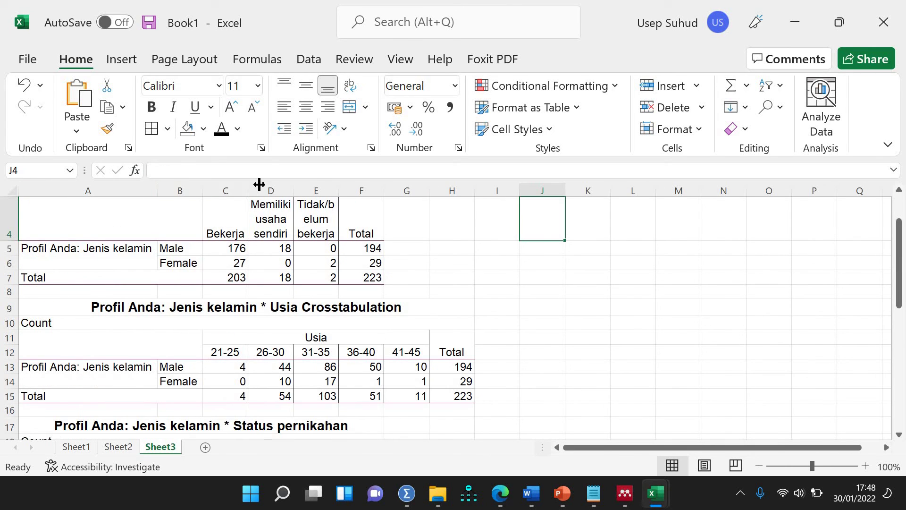
Widen column B of Sheet3.
{"action": "left_click_drag", "start_coordinate": [259, 184], "coordinate": [257, 184]}
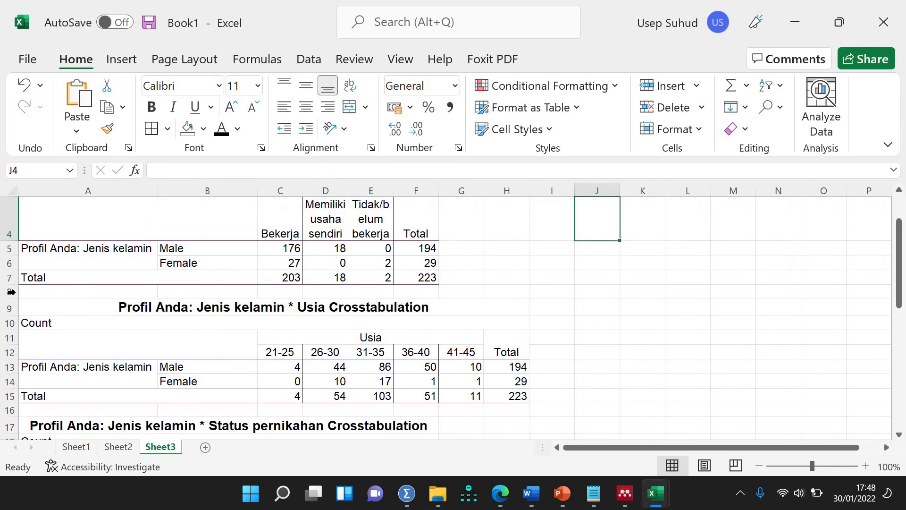
{"action": "left_click_drag", "start_coordinate": [14, 291], "coordinate": [12, 327]}
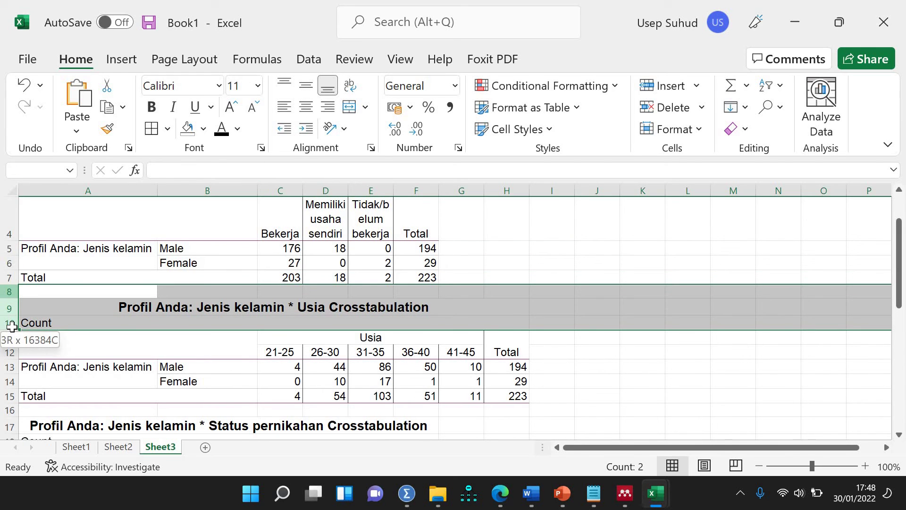
{"action": "right_click", "coordinate": [8, 319]}
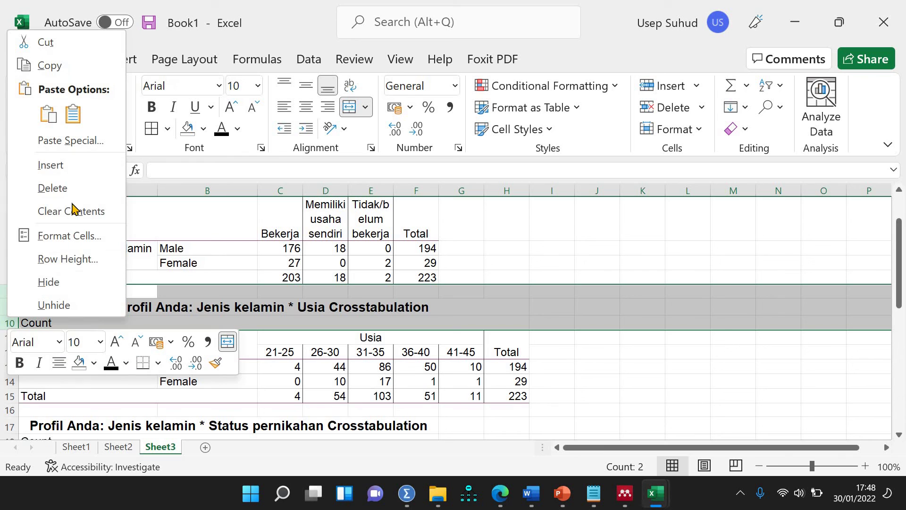
{"action": "key", "text": "d"}
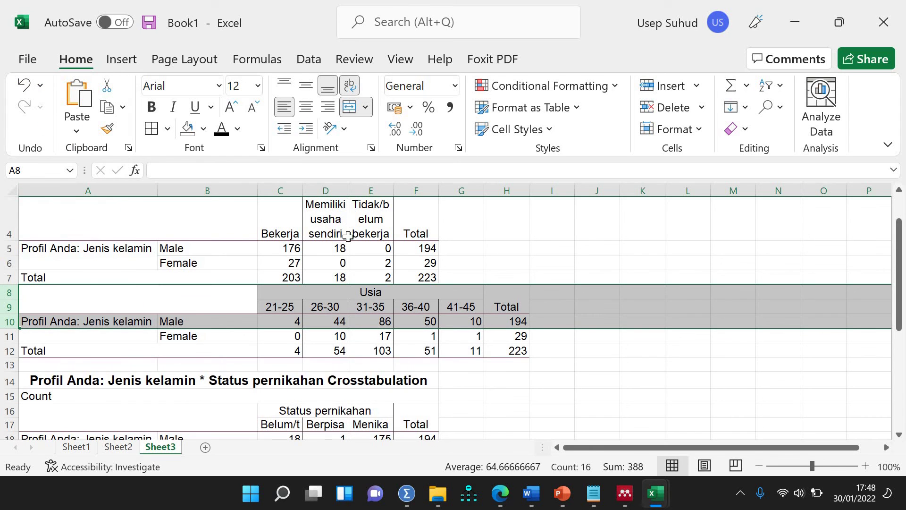
{"action": "key", "text": "ctrl+z"}
Clear the Usia Crosstabulation title and the Count label from rows 9 and 10.
{"action": "left_click", "coordinate": [9, 305]}
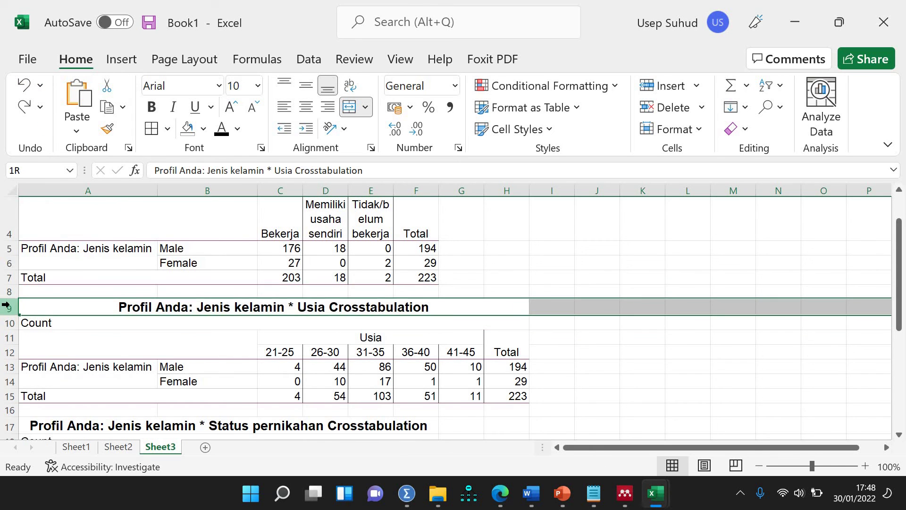
{"action": "key", "text": "Delete"}
{"action": "key", "text": "Down"}
{"action": "key", "text": "Delete"}
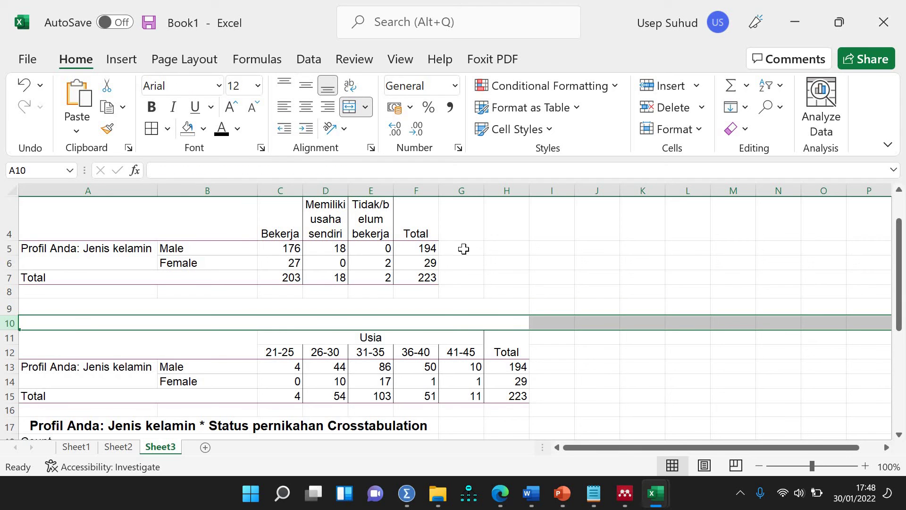
Apply all borders to the four crosstab tables, from row 3 to row 31 across columns A to H.
{"action": "left_click", "coordinate": [461, 248]}
{"action": "left_click_drag", "start_coordinate": [88, 222], "coordinate": [208, 254]}
{"action": "left_click_drag", "start_coordinate": [418, 444], "coordinate": [418, 380]}
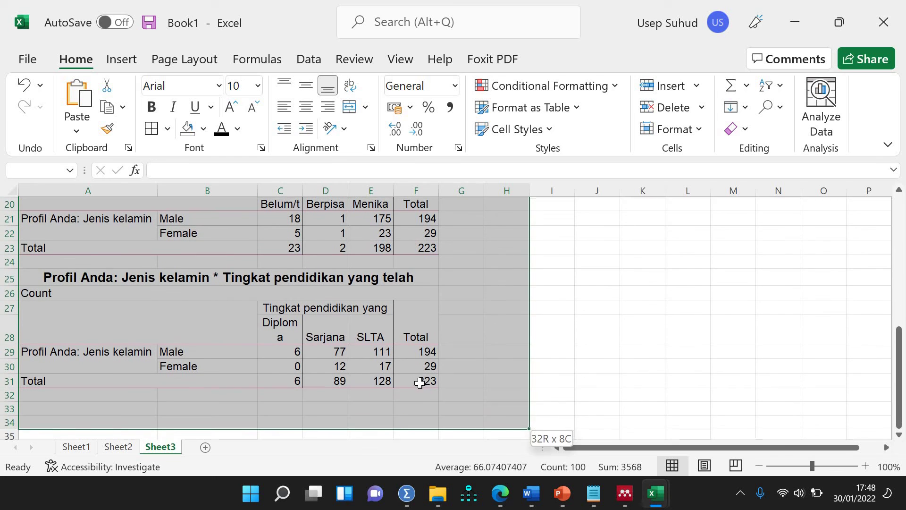
{"action": "left_click", "coordinate": [152, 132]}
Widen columns C to H equally so the category headings have more room.
{"action": "scroll", "coordinate": [296, 231], "scroll_direction": "up", "scroll_amount": 6}
{"action": "left_click_drag", "start_coordinate": [284, 191], "coordinate": [553, 188]}
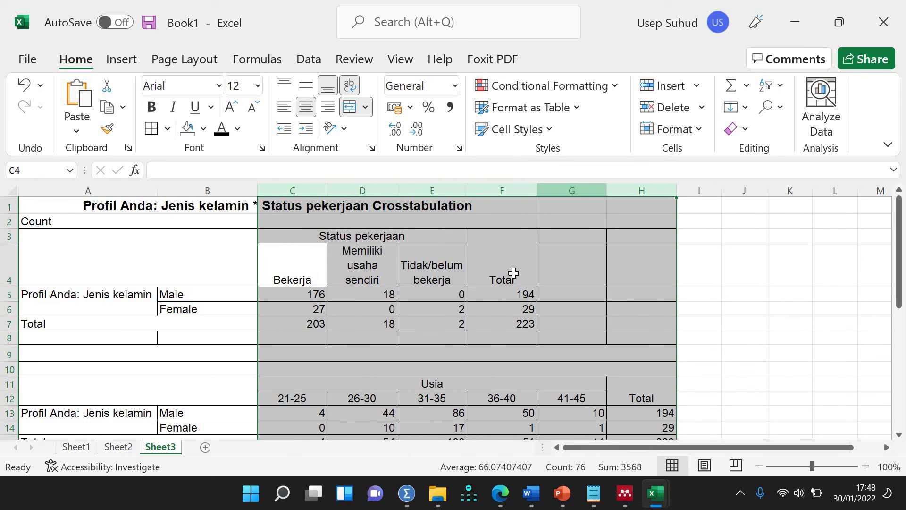
{"action": "scroll", "coordinate": [518, 269], "scroll_direction": "down", "scroll_amount": 5}
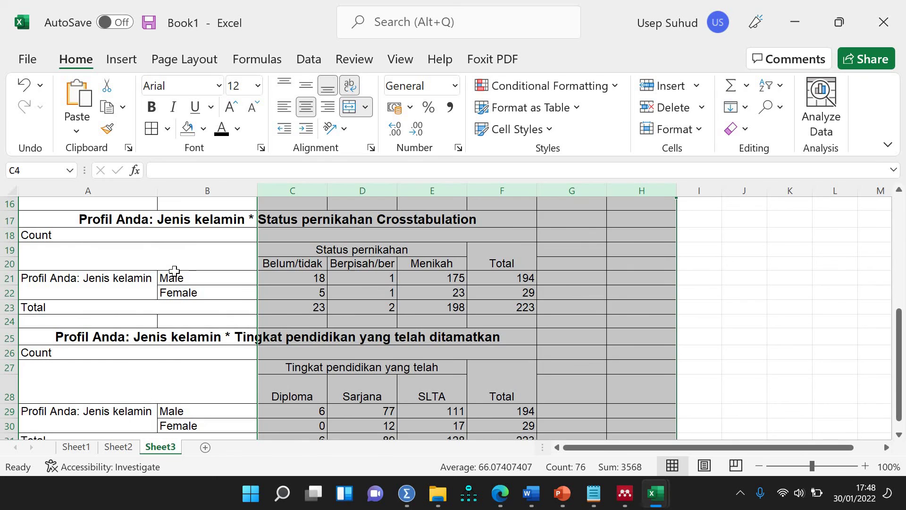
{"action": "left_click", "coordinate": [641, 307]}
Clear the titles and Count labels above the Status pernikahan and Tingkat pendidikan tables, rows 17–18 and 25–26.
{"action": "left_click_drag", "start_coordinate": [59, 224], "coordinate": [67, 238]}
{"action": "key", "text": "Delete"}
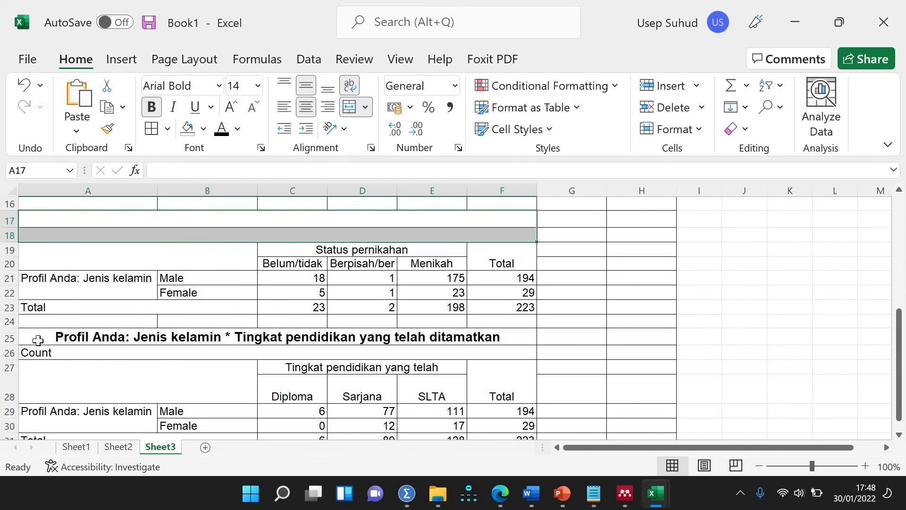
{"action": "left_click_drag", "start_coordinate": [38, 340], "coordinate": [37, 353]}
{"action": "key", "text": "Delete"}
Center the headings and values of the Tingkat pendidikan table, C27 to F31, both vertically and horizontally.
{"action": "scroll", "coordinate": [58, 333], "scroll_direction": "down", "scroll_amount": 2}
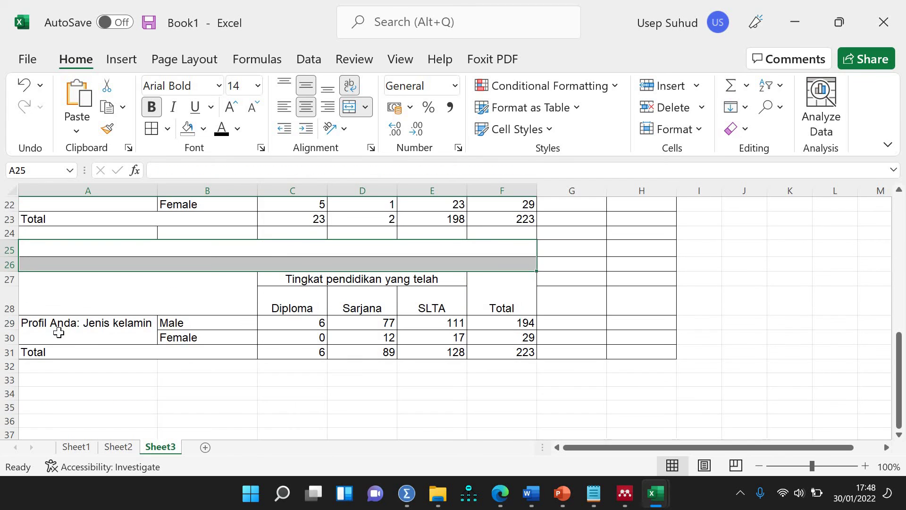
{"action": "scroll", "coordinate": [89, 318], "scroll_direction": "down", "scroll_amount": 1}
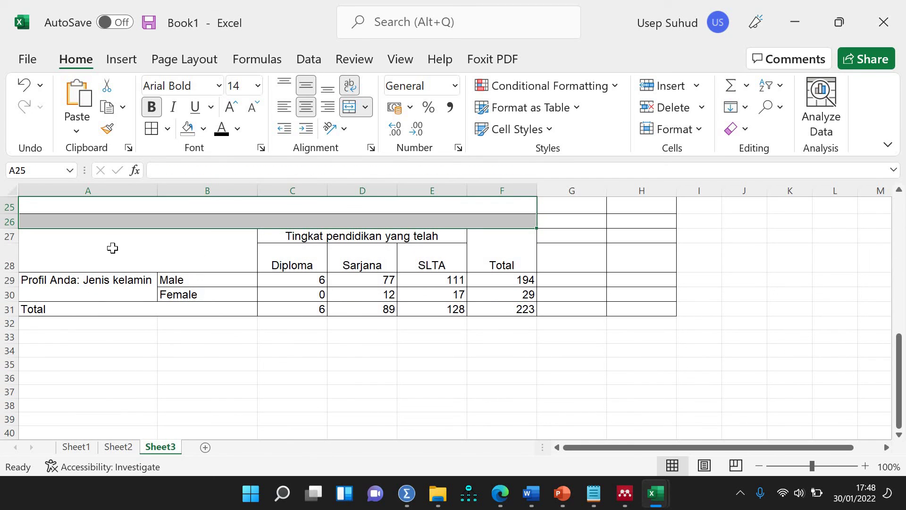
{"action": "left_click_drag", "start_coordinate": [206, 269], "coordinate": [505, 312]}
{"action": "left_click_drag", "start_coordinate": [497, 344], "coordinate": [493, 342]}
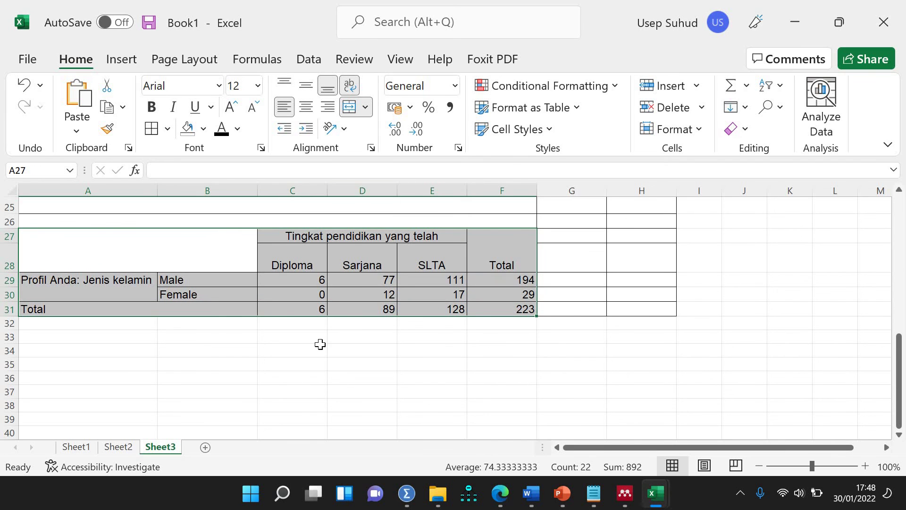
{"action": "left_click", "coordinate": [292, 336]}
{"action": "left_click_drag", "start_coordinate": [293, 268], "coordinate": [505, 309]}
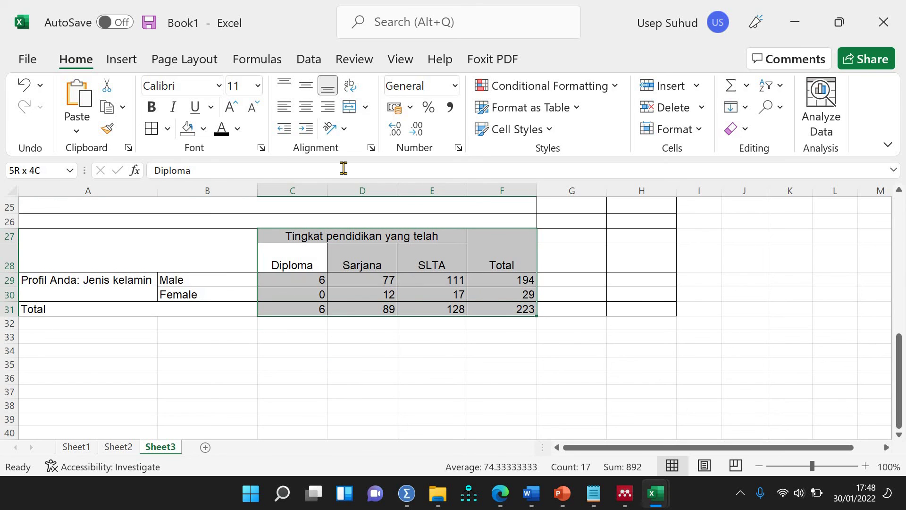
{"action": "left_click", "coordinate": [306, 91]}
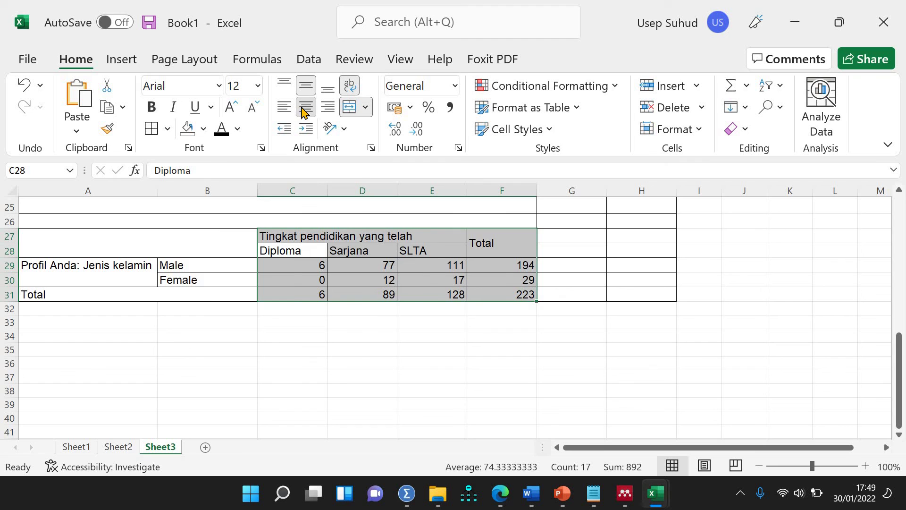
{"action": "left_click", "coordinate": [303, 108]}
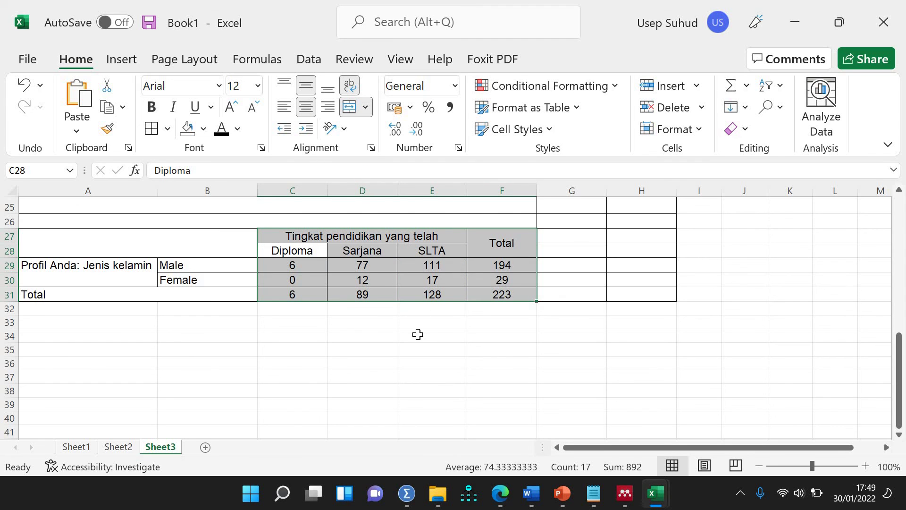
Switch to Document1 in Word and autofit the frequency table at its start to the window width.
{"action": "scroll", "coordinate": [418, 334], "scroll_direction": "up", "scroll_amount": 2}
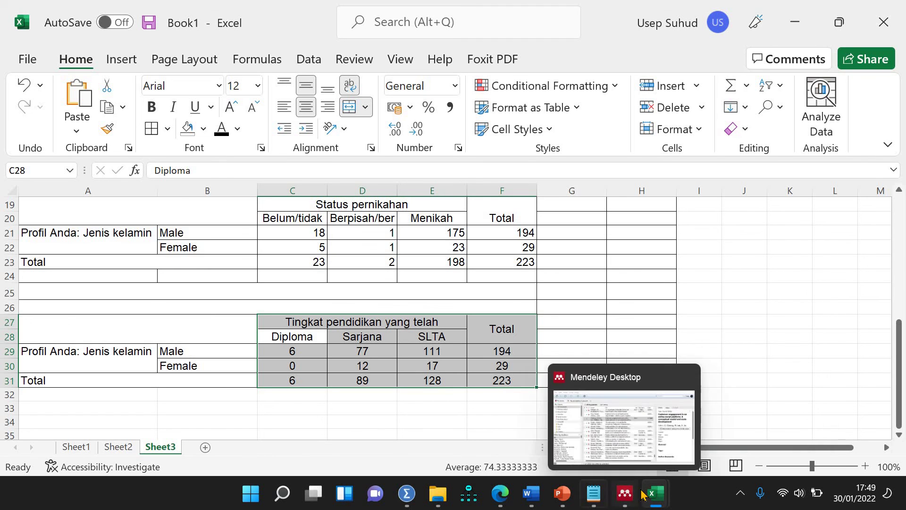
{"action": "mouse_move", "coordinate": [533, 496]}
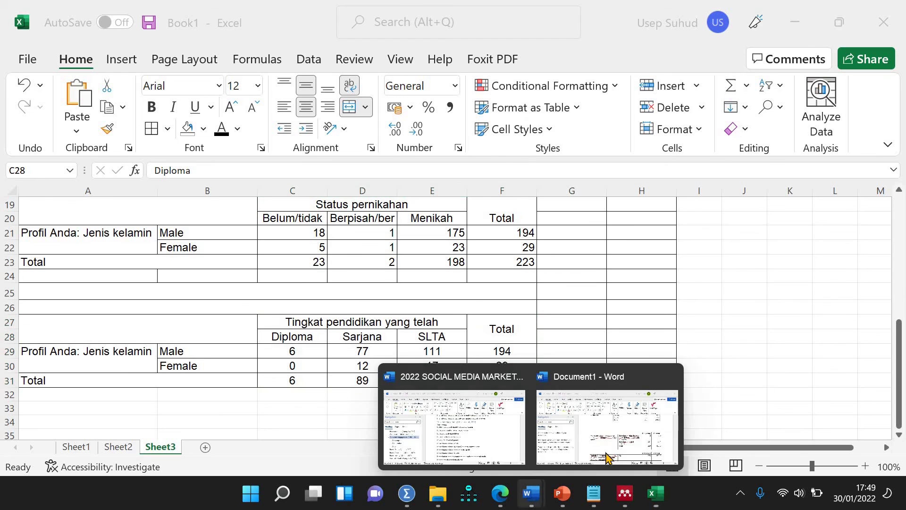
{"action": "left_click", "coordinate": [606, 455]}
{"action": "scroll", "coordinate": [622, 256], "scroll_direction": "up", "scroll_amount": 10}
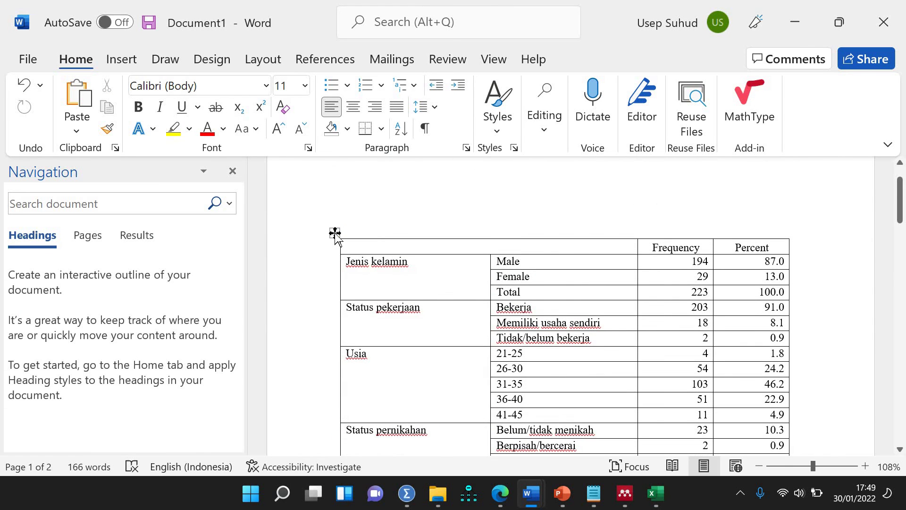
{"action": "right_click", "coordinate": [334, 233]}
{"action": "mouse_move", "coordinate": [482, 367]}
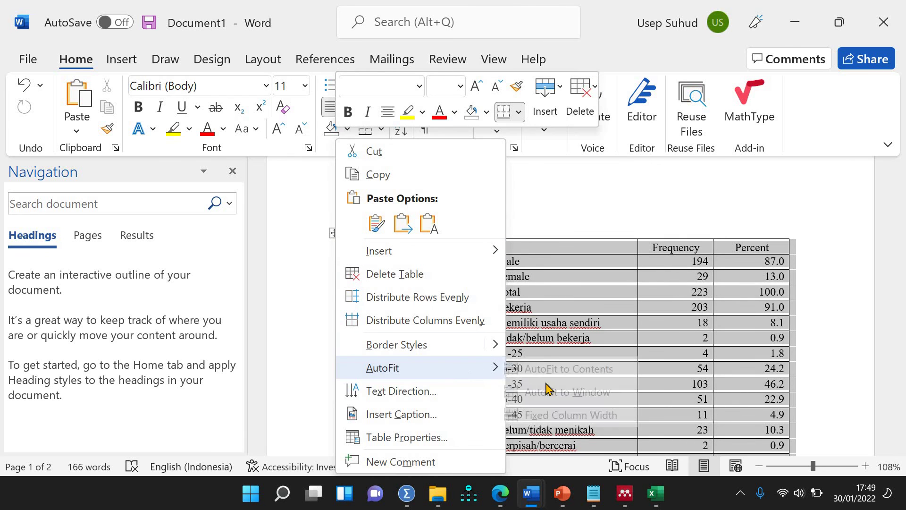
{"action": "left_click", "coordinate": [561, 393]}
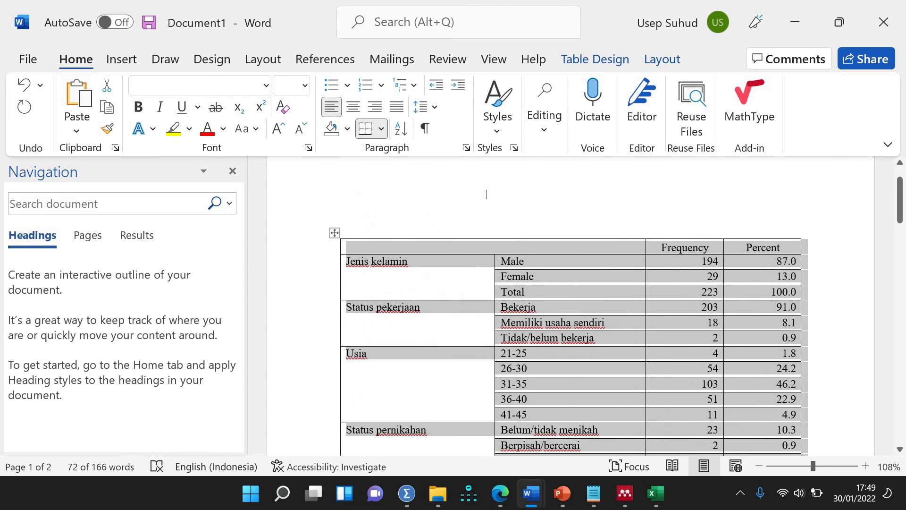
Insert three blank lines above the frequency table at the start of Document1.
{"action": "left_click", "coordinate": [486, 194]}
{"action": "key", "text": "Return"}
{"action": "key", "text": "Return"}
{"action": "key", "text": "Return"}
{"action": "scroll", "coordinate": [487, 194], "scroll_direction": "down", "scroll_amount": 3}
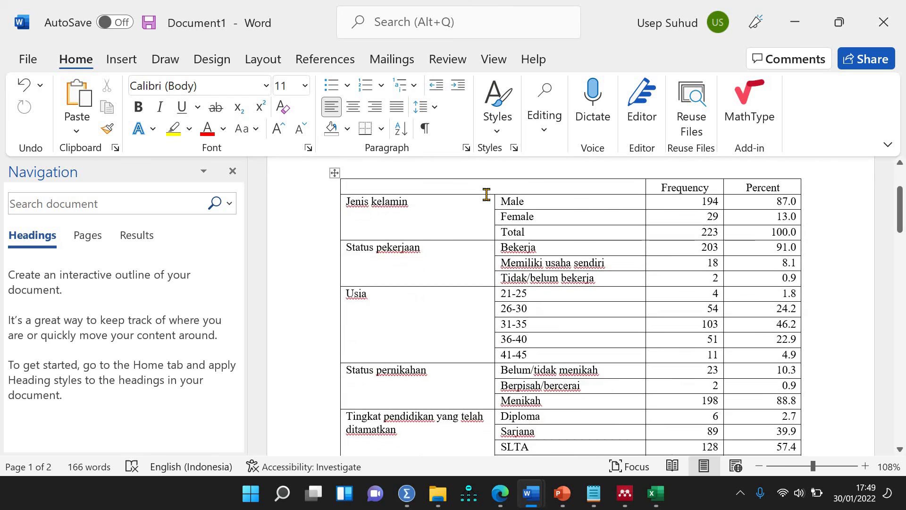